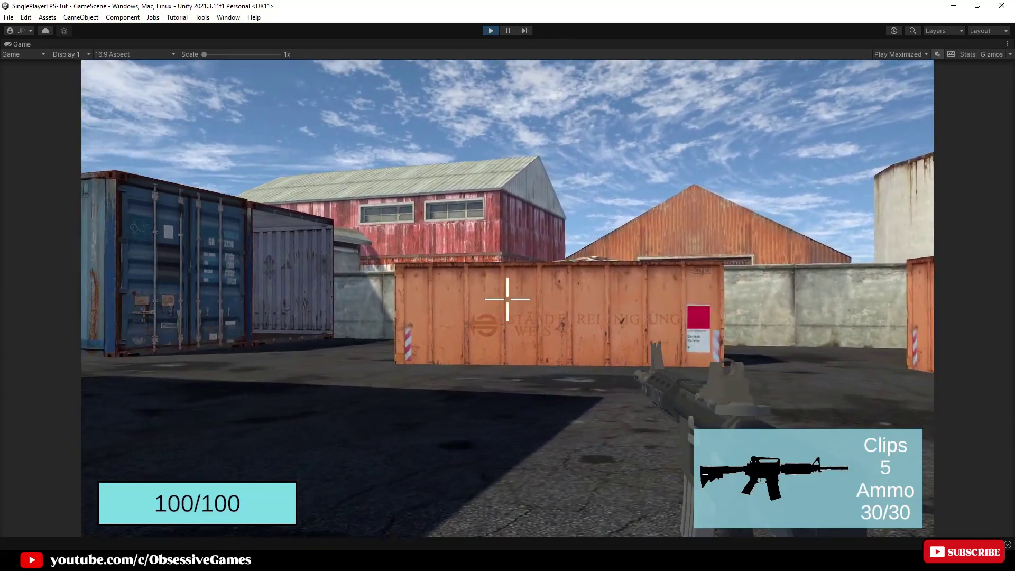
- Walk through the container yard in the running game to preview the finished level
key("w")
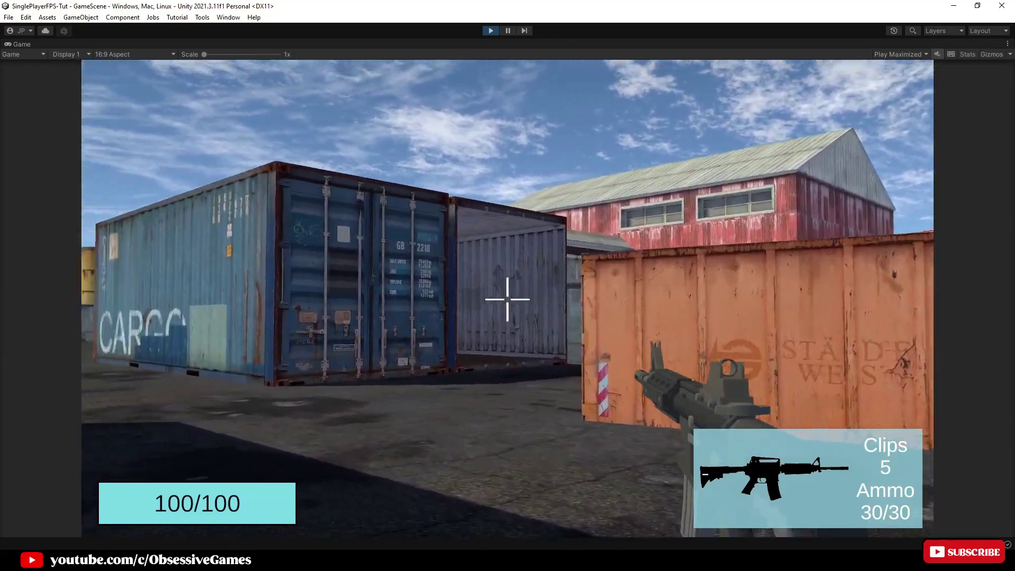
key("w")
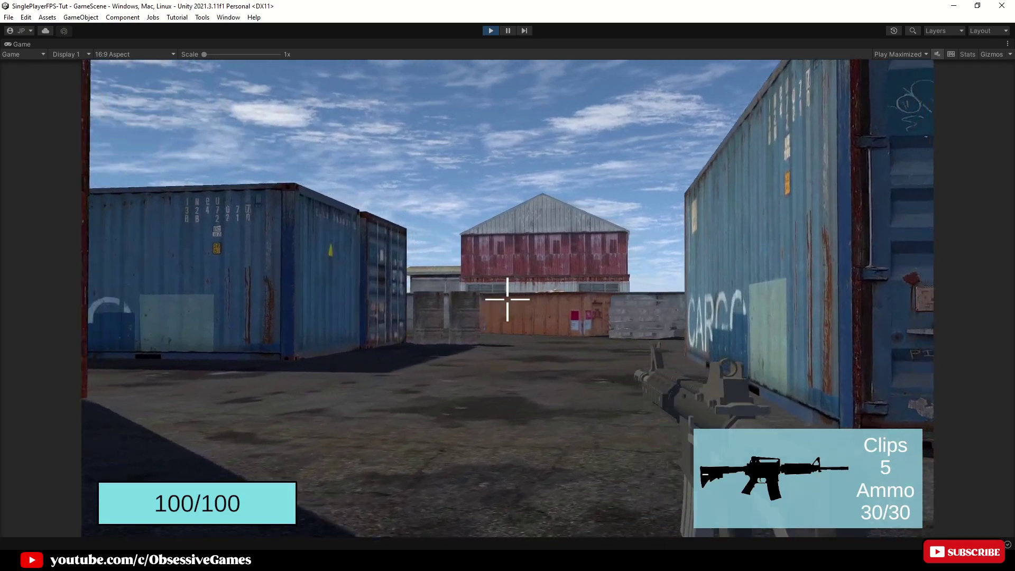
key("w")
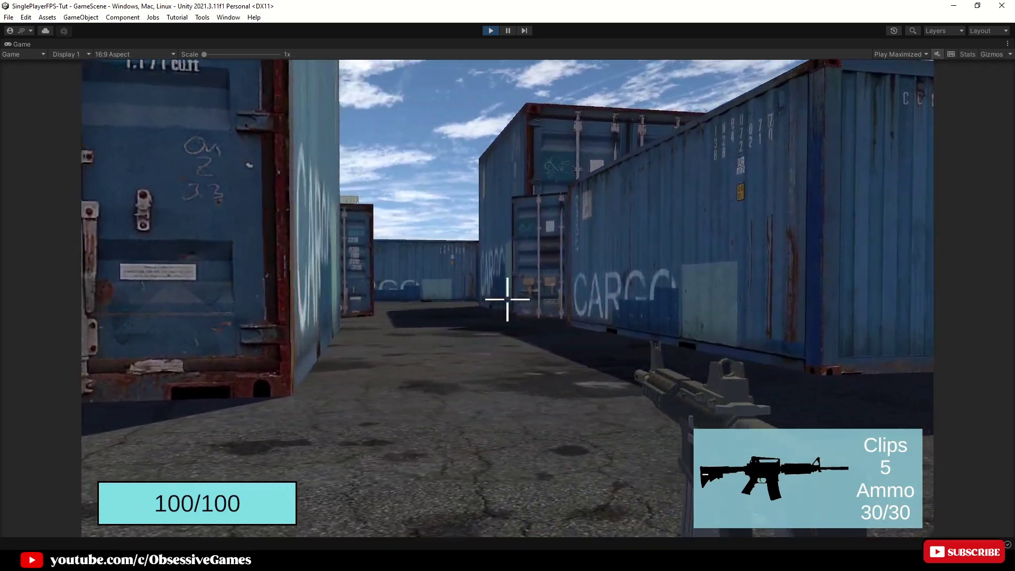
key("w")
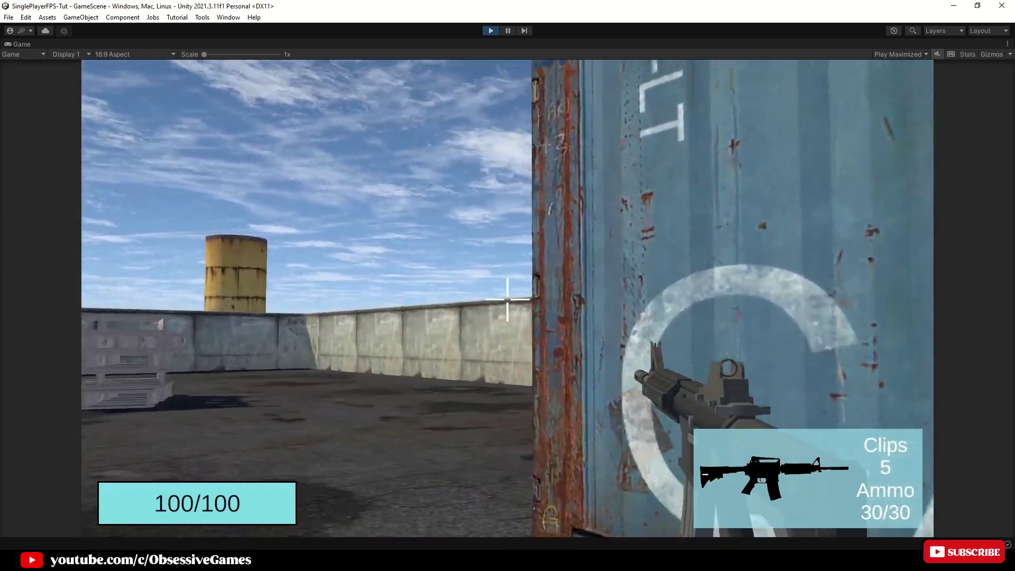
key("w")
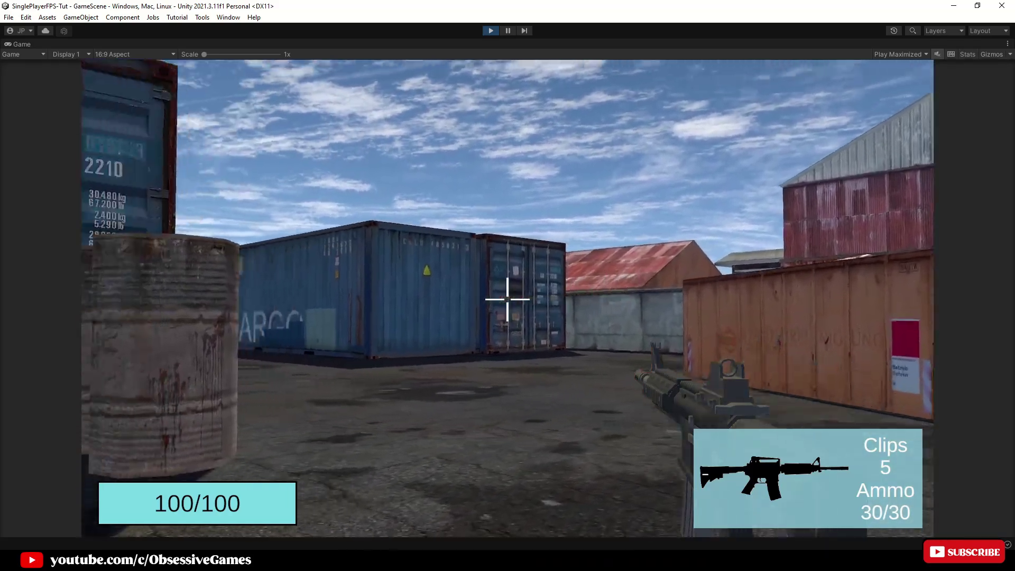
key("w")
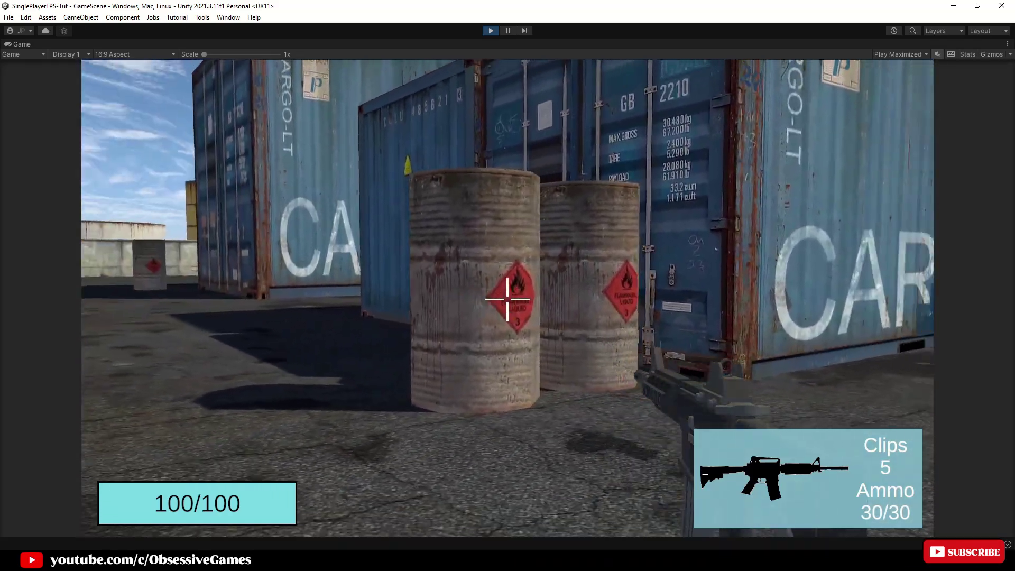
key("s")
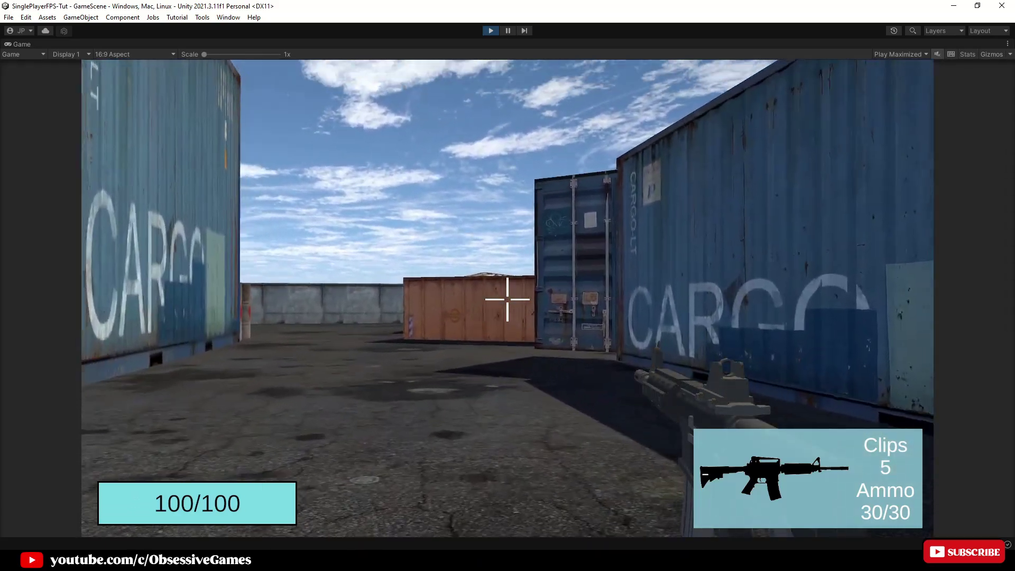
key("w")
- Shoot at the approaching robot enemies to test the rifle in the running game
left_click(507, 299)
left_click(508, 299)
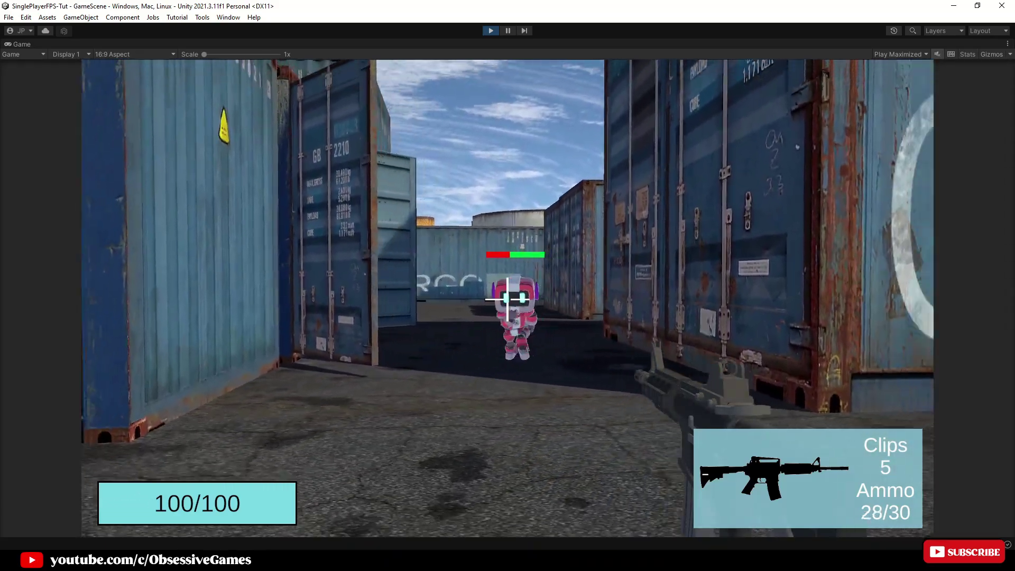
left_click(508, 298)
left_click(508, 299)
left_click(508, 299)
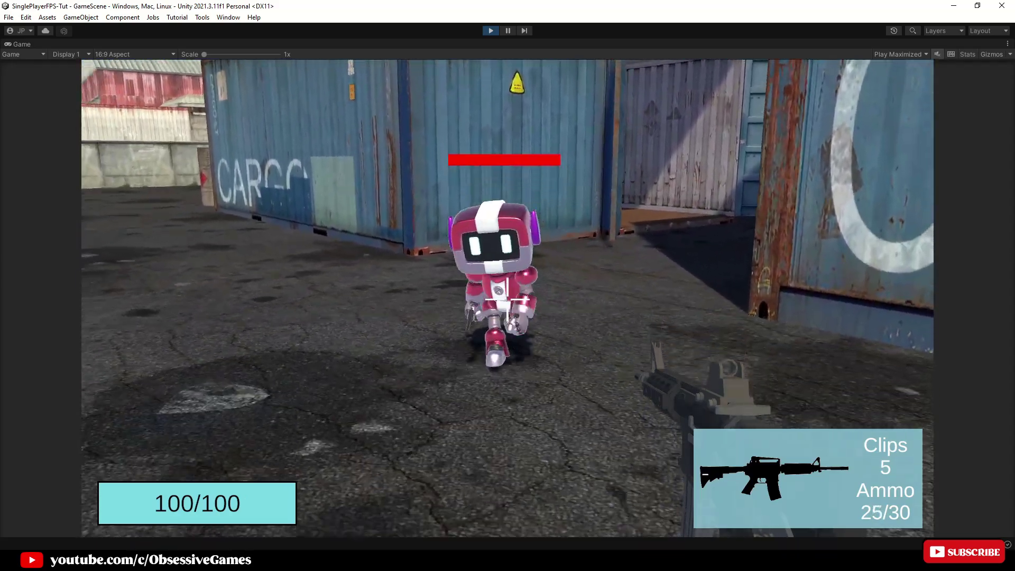
left_click(507, 298)
left_click(508, 298)
left_click(508, 299)
left_click(508, 299)
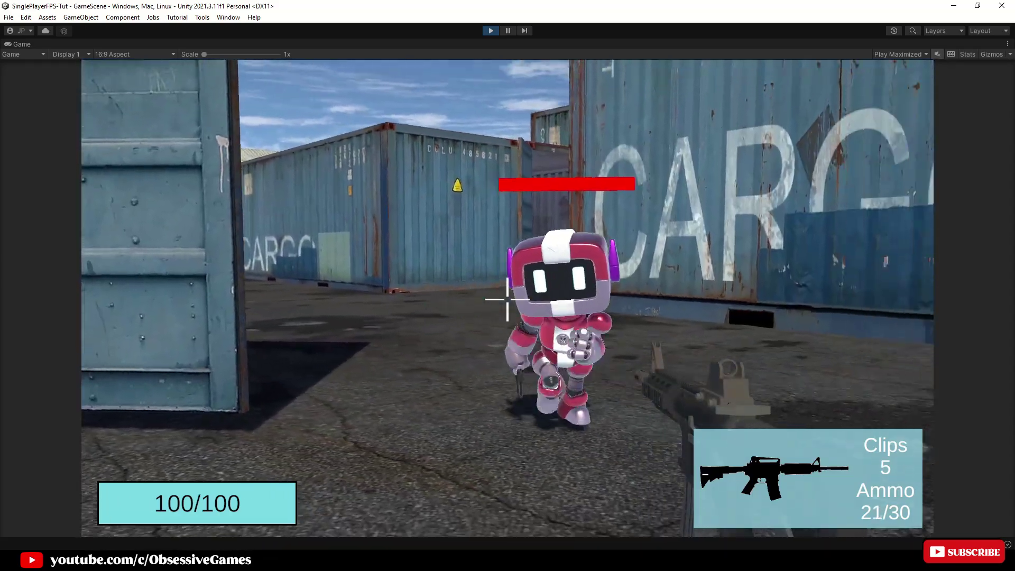
left_click(508, 298)
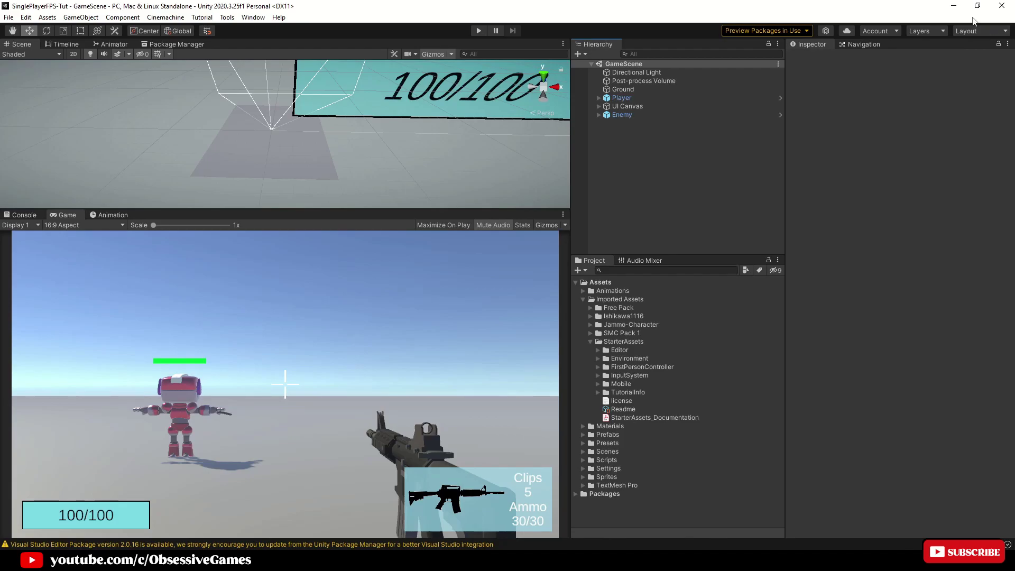
- Close the project and reopen SinglePlayerFPS-Tut from Unity Hub with editor version 2021.3.11f1, accepting the version change and URP material upgrade
left_click(1002, 7)
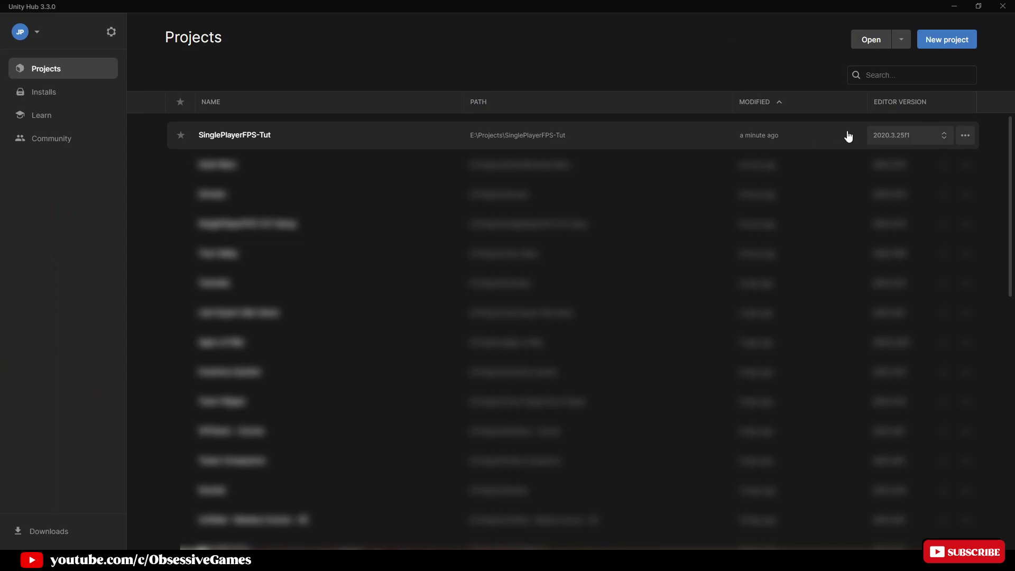
left_click(902, 136)
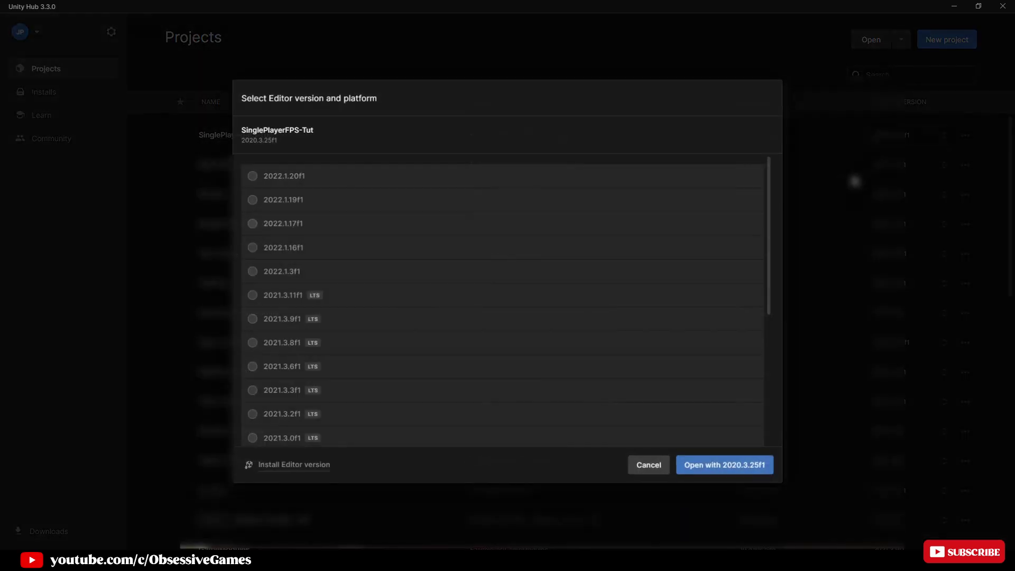
left_click(291, 301)
left_click(724, 465)
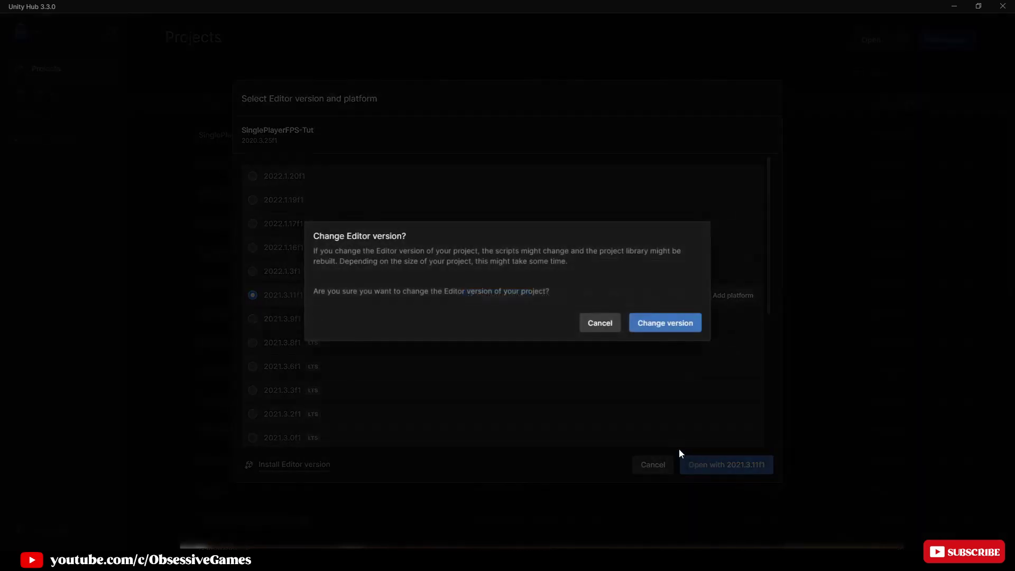
left_click(653, 323)
left_click(539, 357)
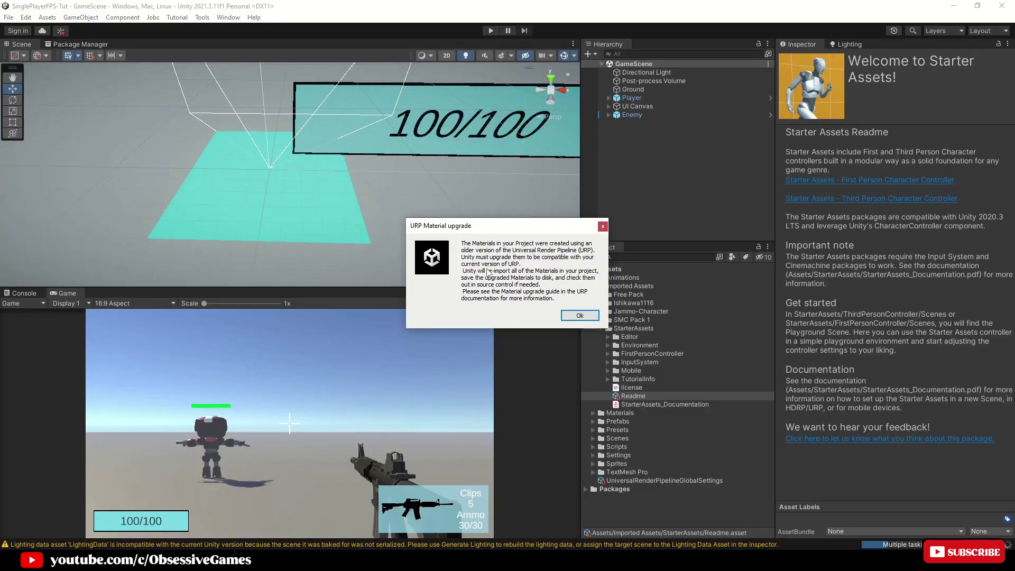
left_click(572, 315)
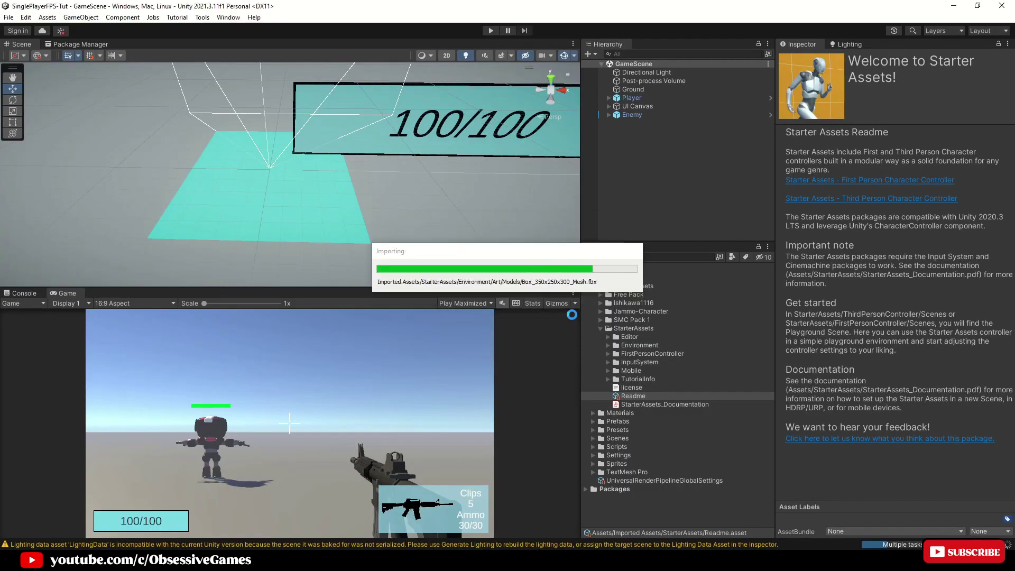
- Enlarge the Scene view by widening it and shrinking the Game view below it
left_click_drag(486, 288, 486, 309)
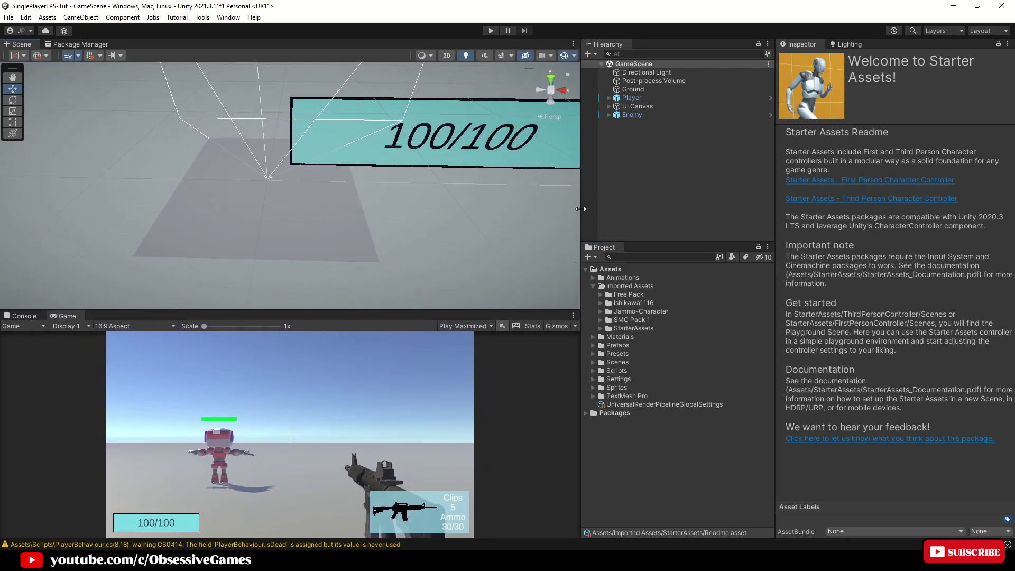
left_click_drag(581, 209, 591, 208)
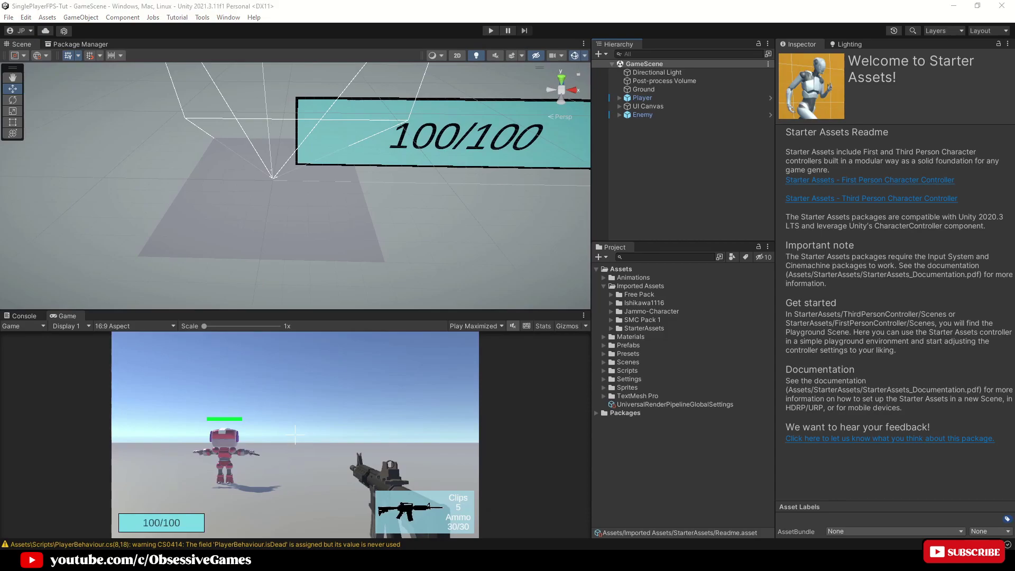
left_click_drag(486, 311, 485, 382)
- Open the scene's Lighting settings and disable Baked Global Illumination under Mixed Lighting
left_click(229, 17)
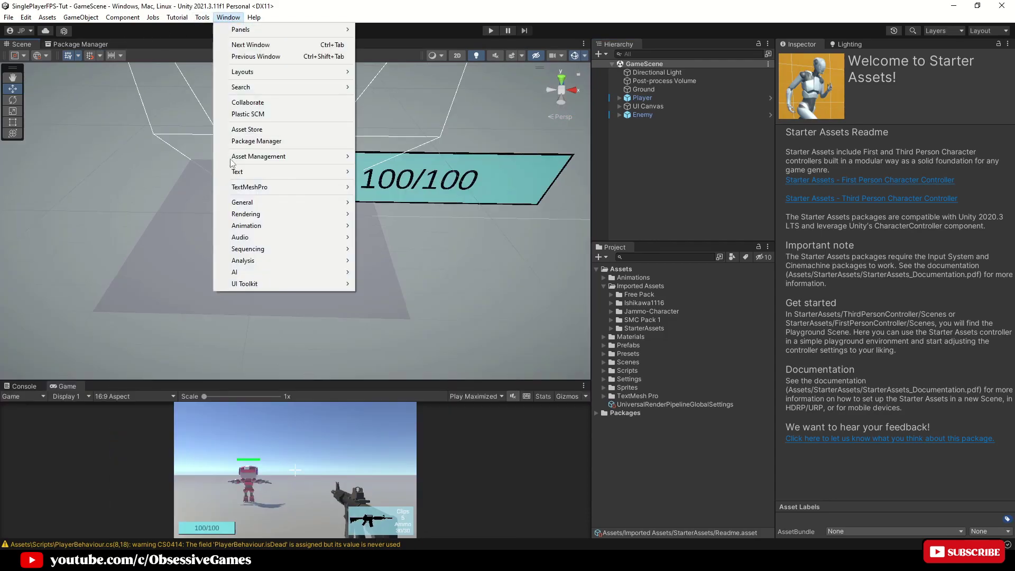
mouse_move(247, 218)
left_click(358, 215)
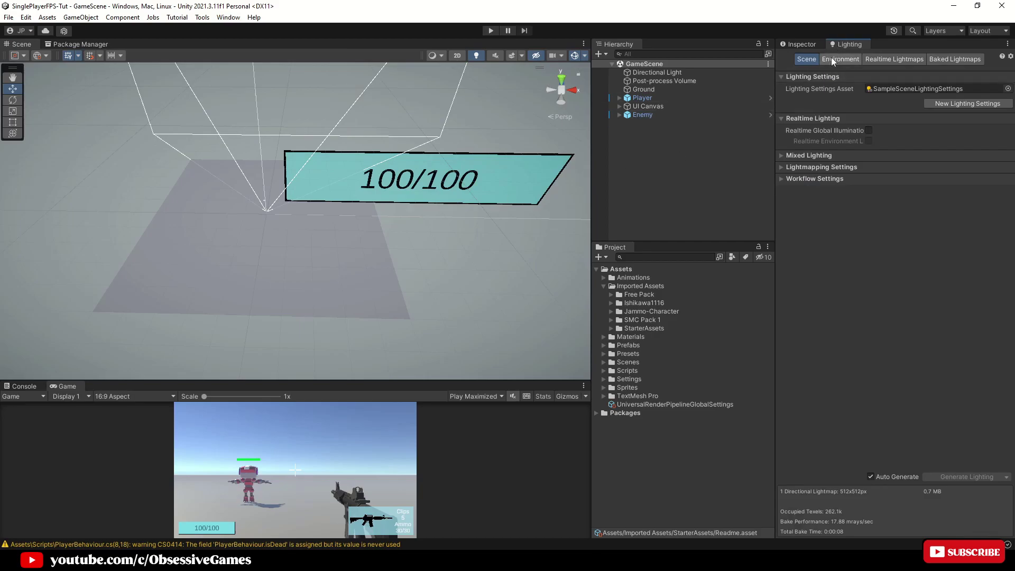
left_click(793, 157)
left_click(796, 215)
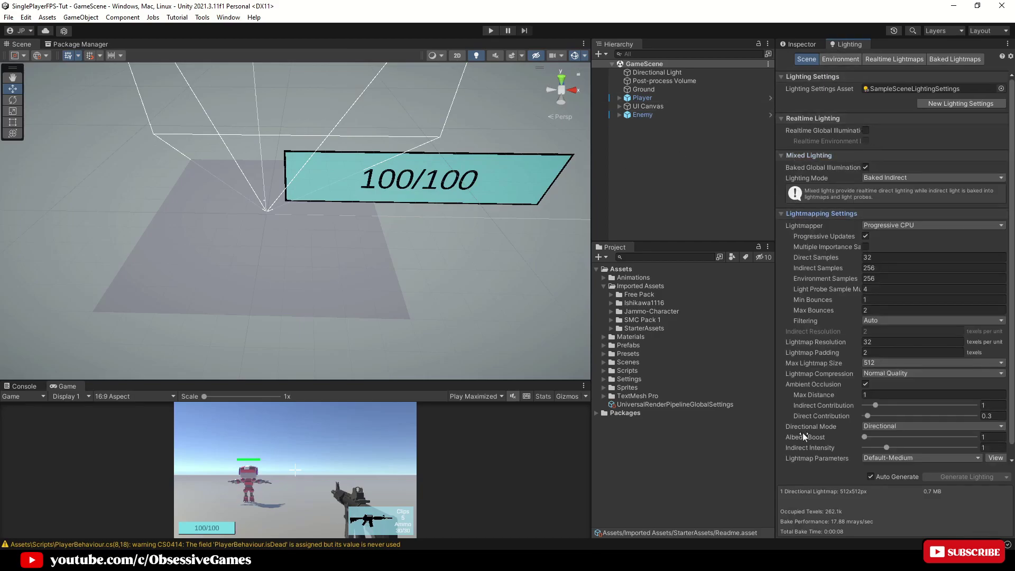
left_click(866, 168)
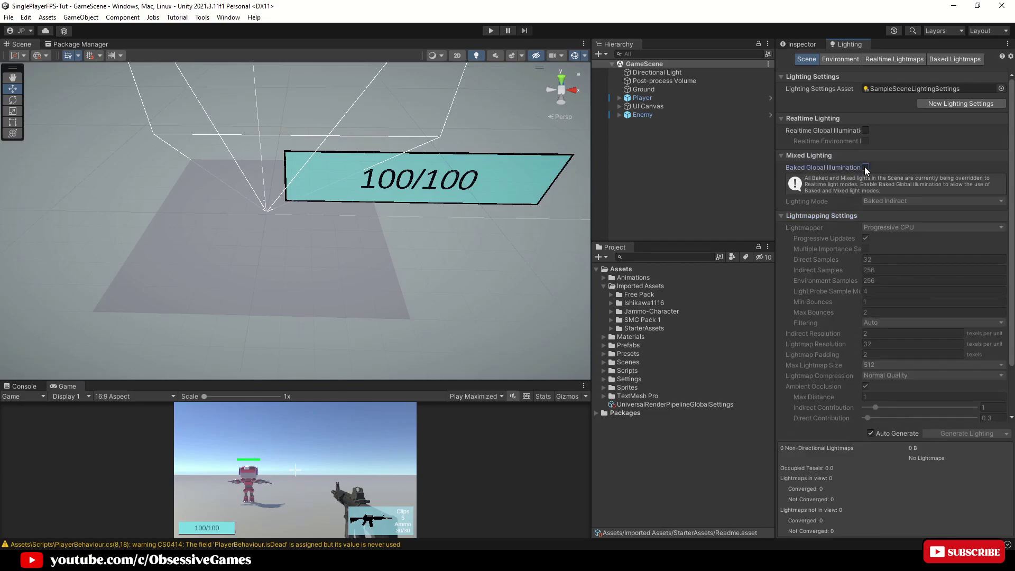
left_click(858, 156)
left_click(842, 167)
- Turn off automatic lighting generation and disable Fog in the environment lighting settings
left_click(871, 487)
left_click(840, 59)
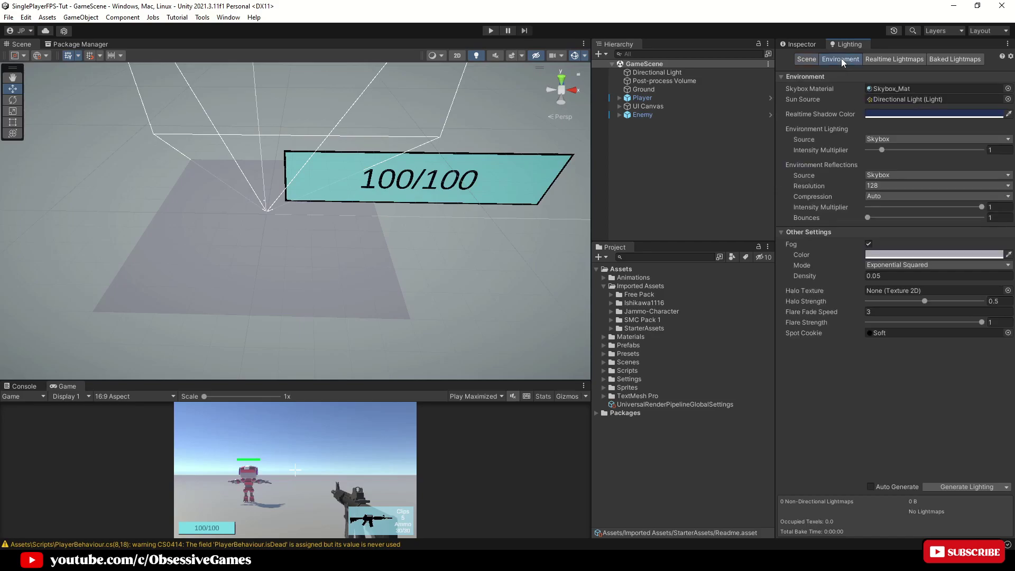
left_click(868, 245)
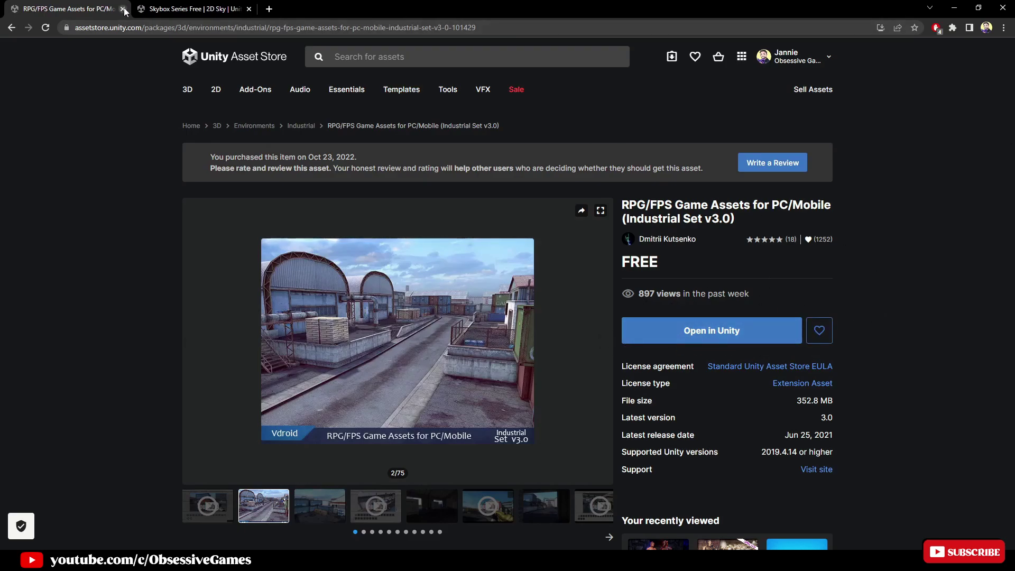
- Open the Skybox Series Free asset from the browser in the Unity Editor and import the RPG/FPS Game Assets (Industrial Set v3.0) package
left_click(175, 10)
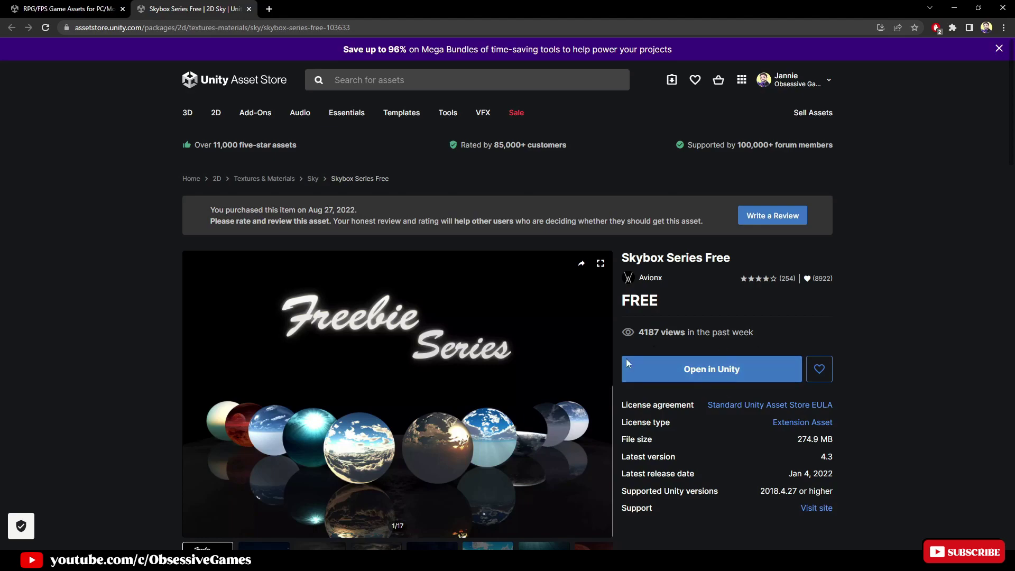
left_click(712, 370)
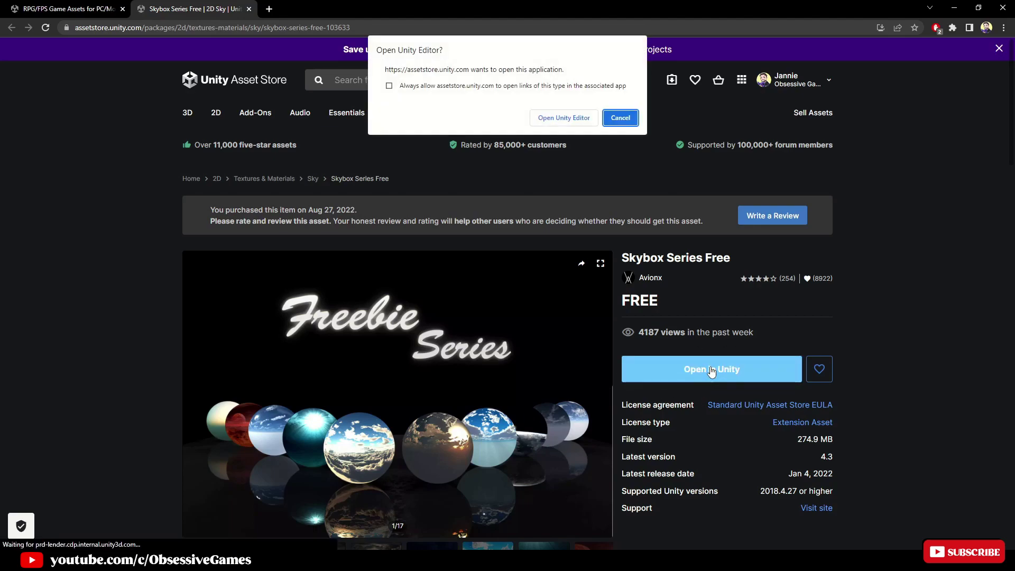
left_click(545, 115)
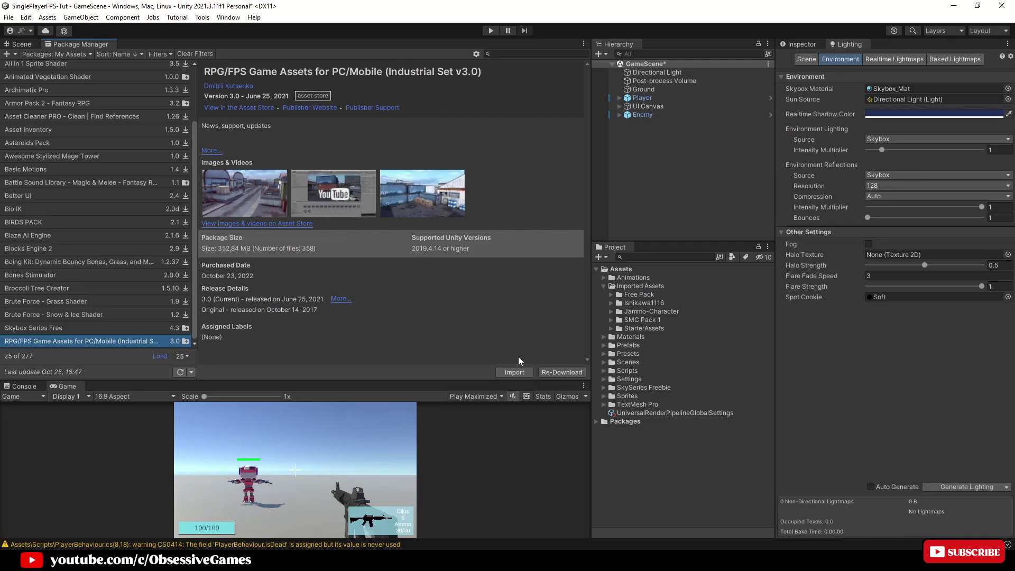
left_click(514, 371)
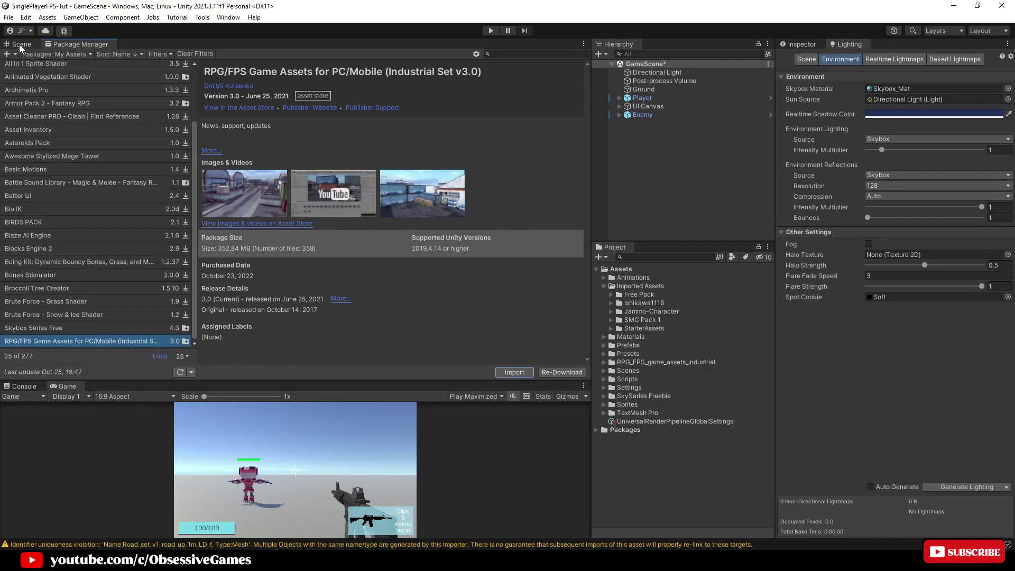
- Assign the SunlessCirruscover material from the SkySeries Freebie folder as the scene's Skybox Material
left_click(22, 44)
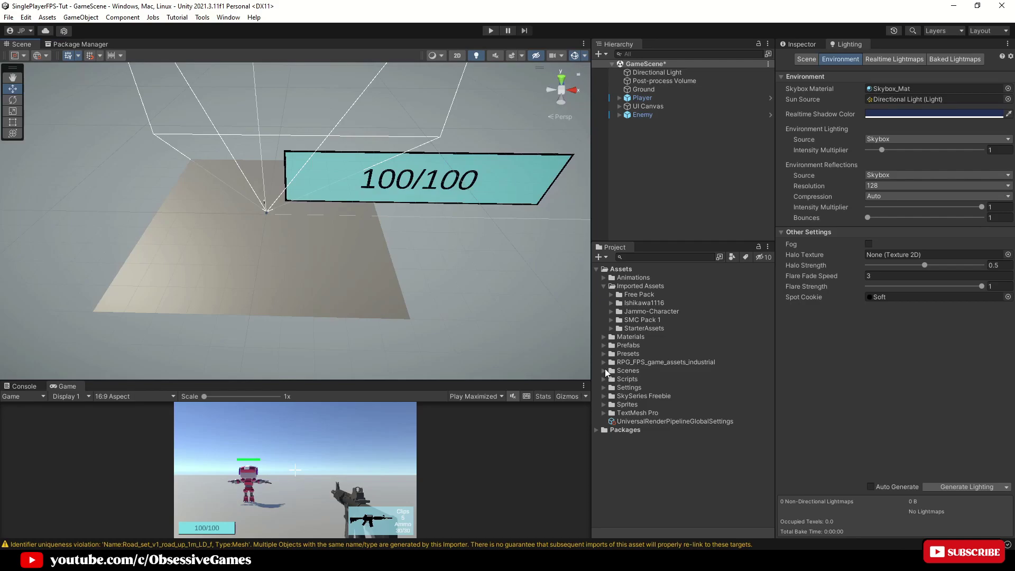
left_click(604, 396)
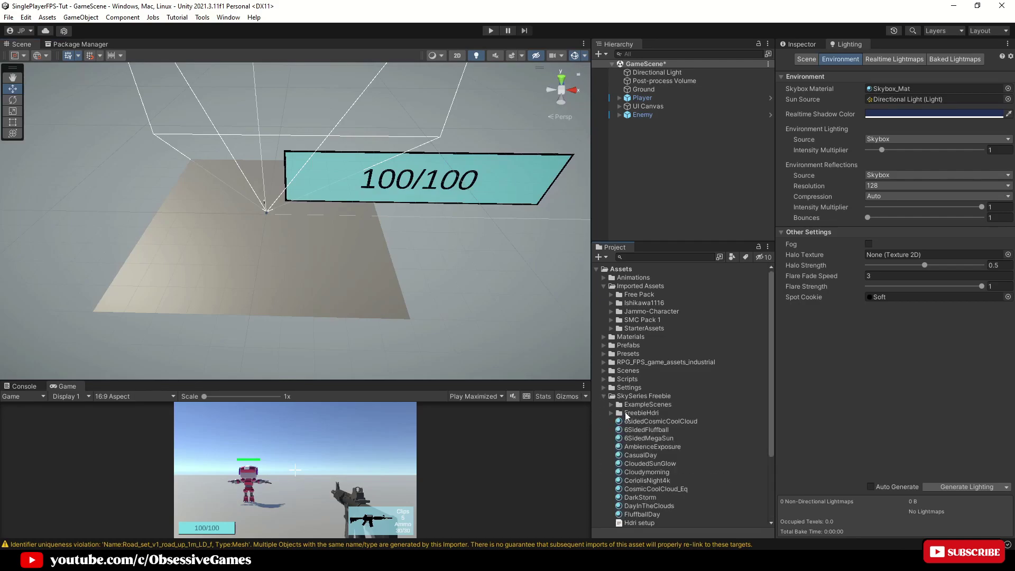
scroll(648, 428, "down", 5)
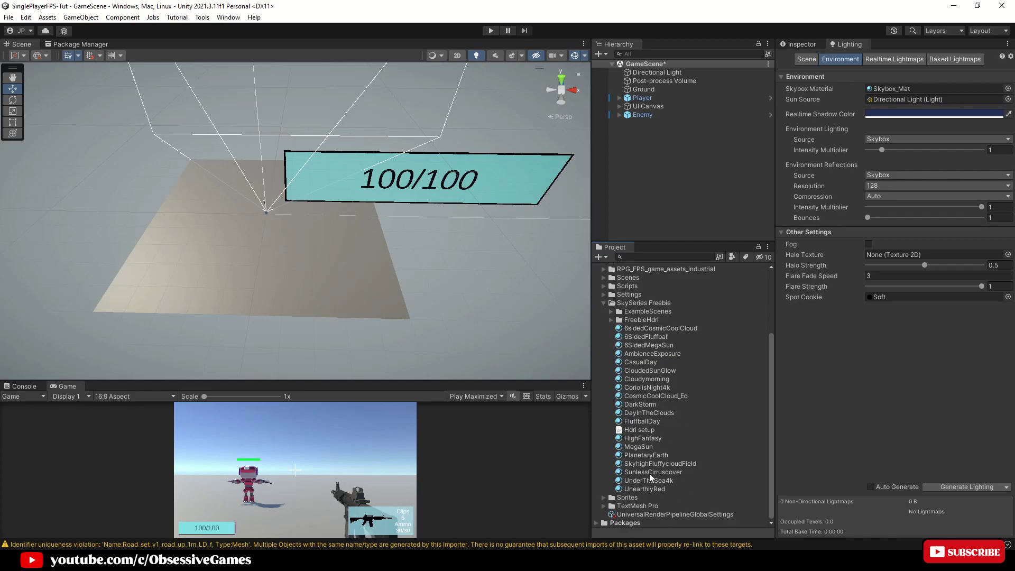
left_click_drag(649, 472, 890, 89)
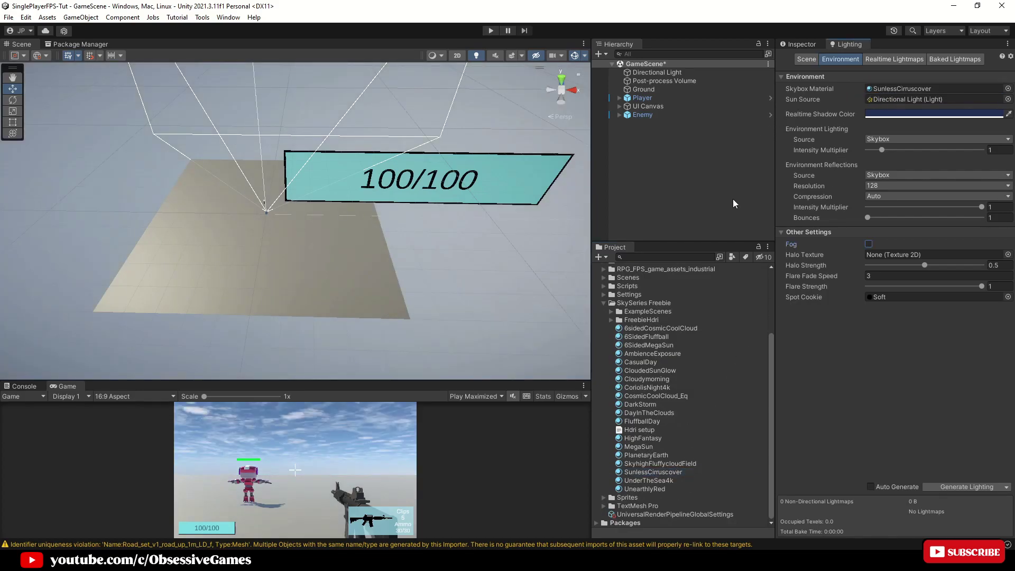
- Move the RPG_FPS_game_assets_industrial and SkySeries Freebie folders into the Imported Assets folder
left_click(604, 303)
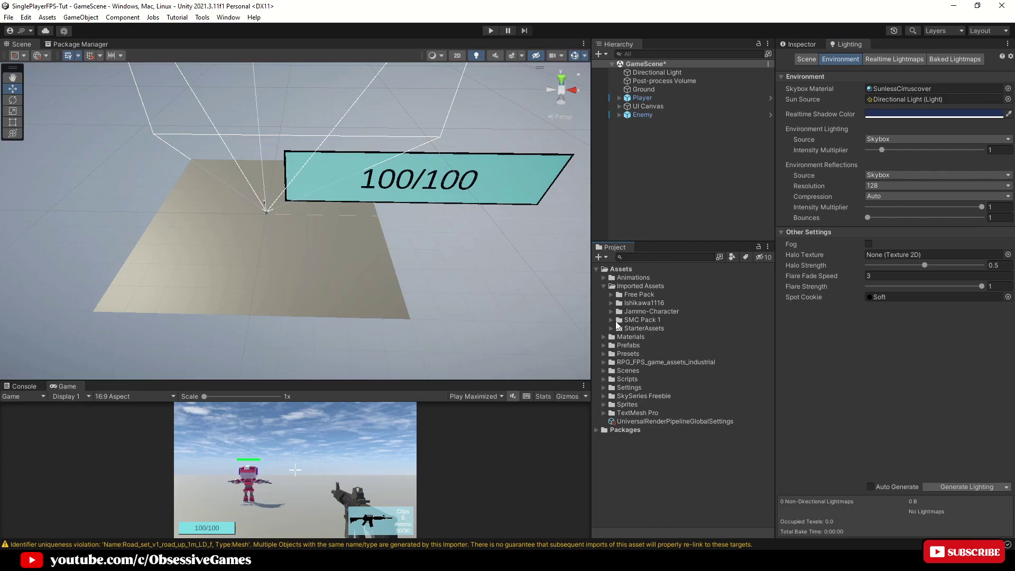
left_click(645, 396)
left_click(642, 363, "ctrl")
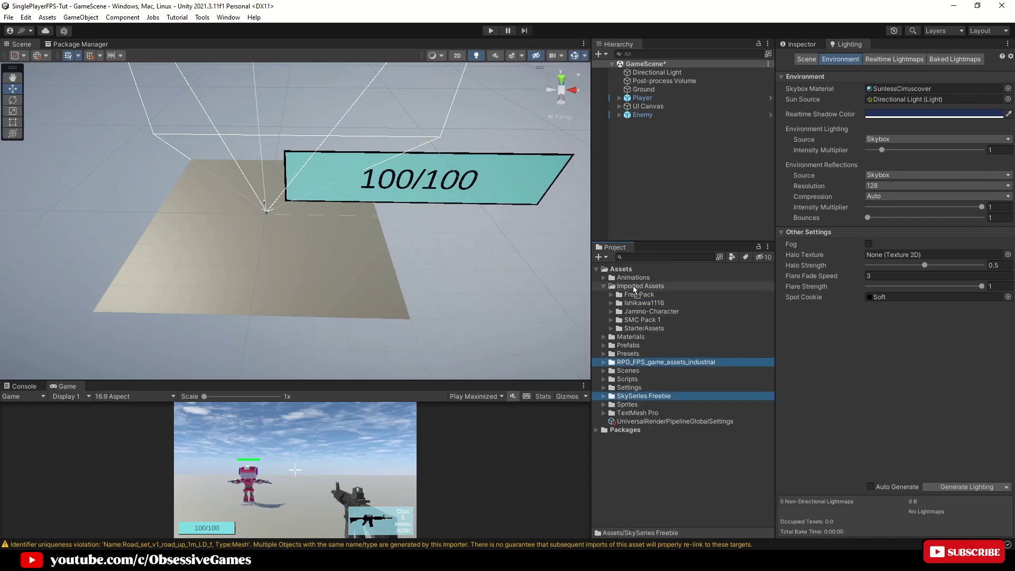
left_click_drag(635, 286, 634, 286)
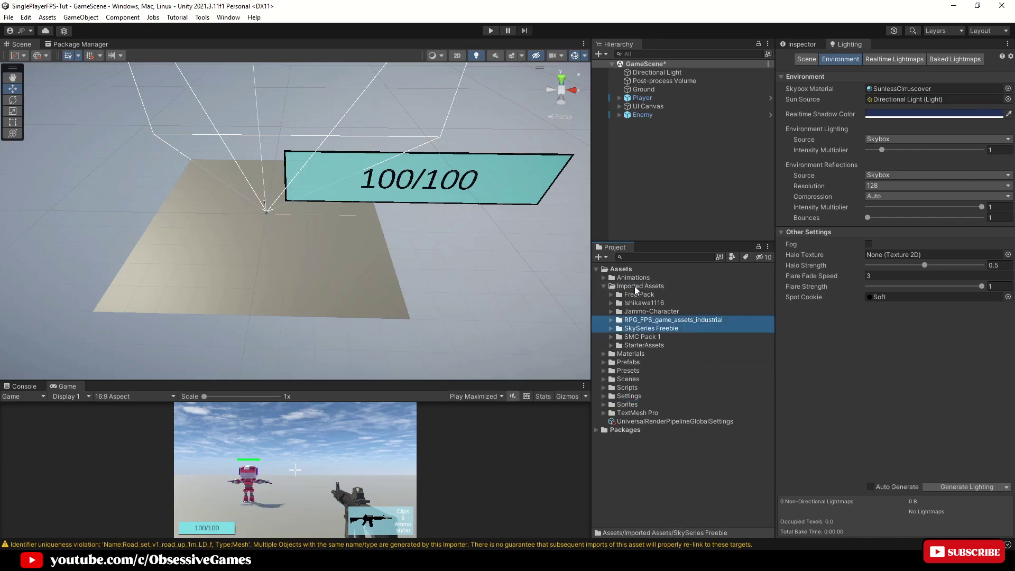
- Open the Map_v1 scene from the RPG_FPS_game_assets_industrial folder, saving the changes to the current scene
left_click(635, 321)
key("Right")
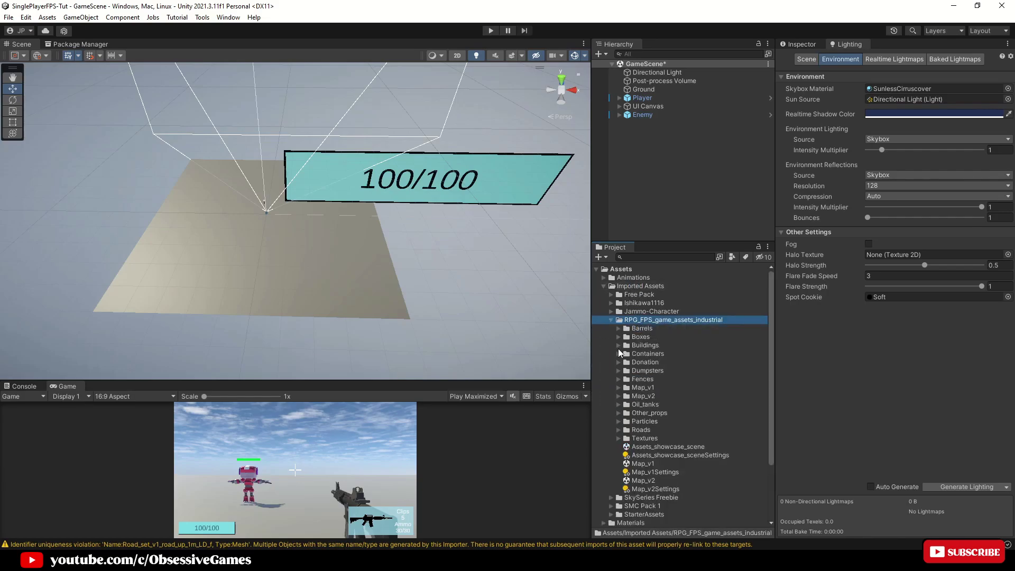
double_click(645, 463)
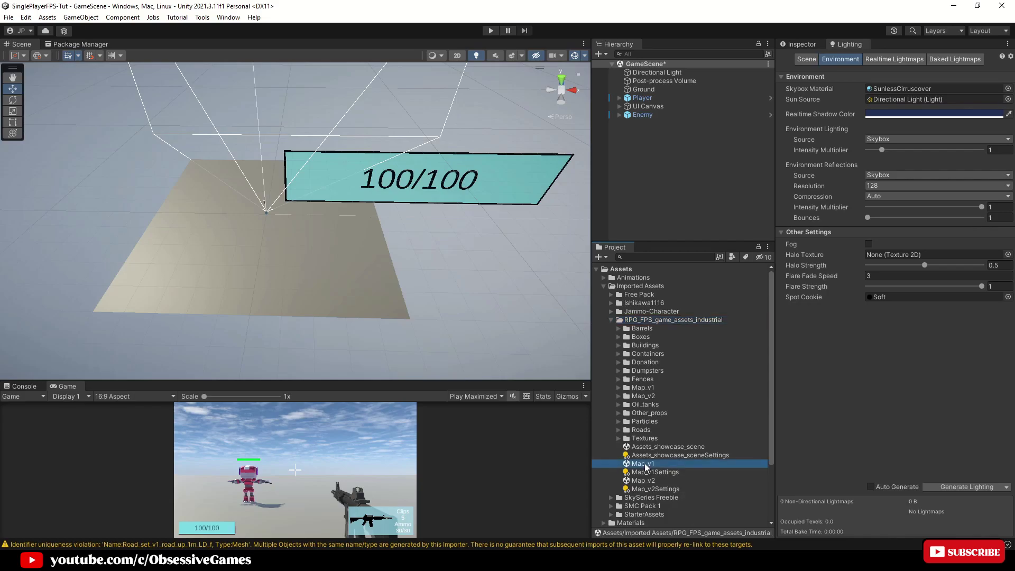
left_click(495, 302)
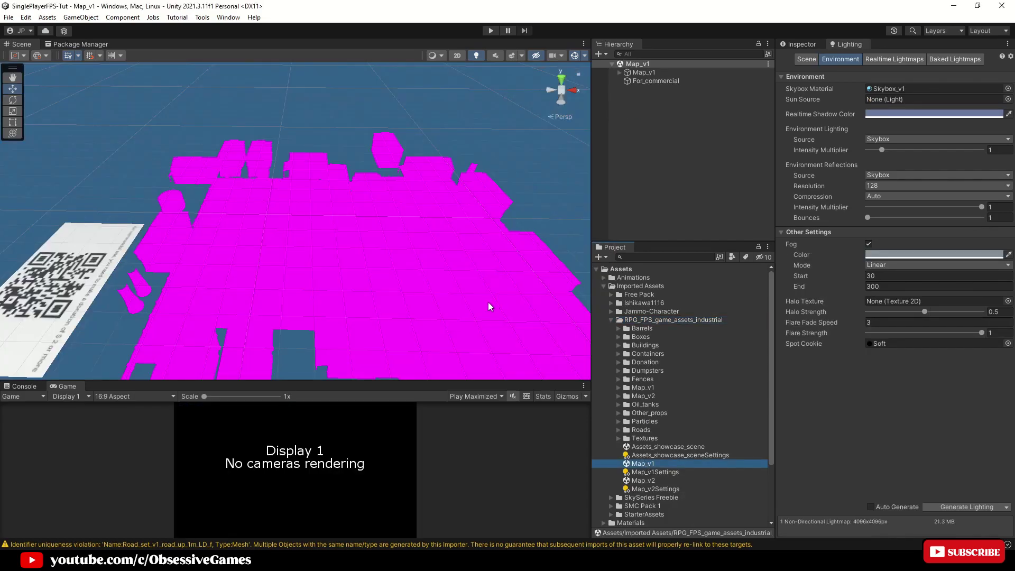
middle_click_drag(487, 302, 446, 277)
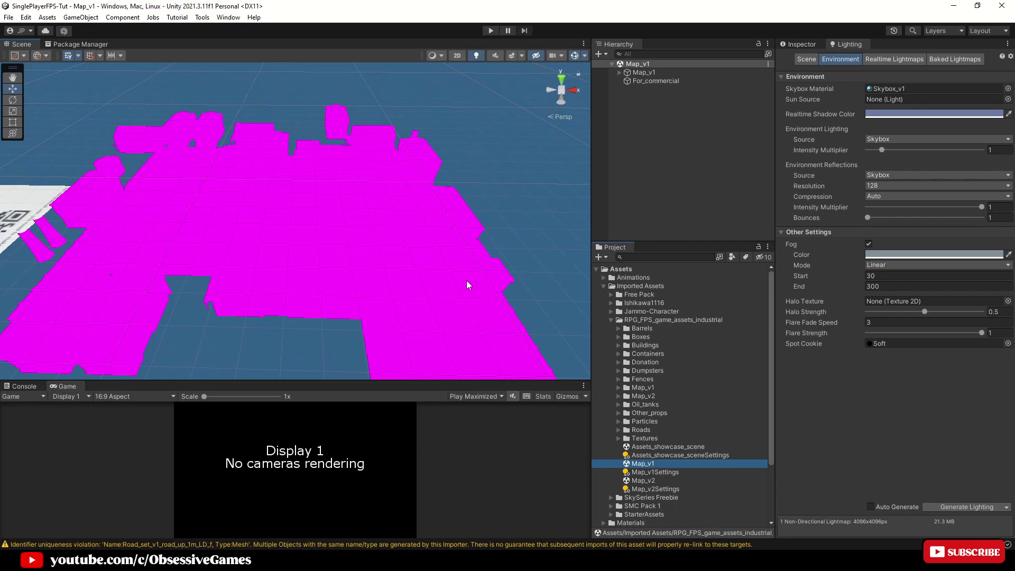
- Open the Render Pipeline Converter and set it to Built-in to URP with Material Upgrade enabled
left_click(228, 17)
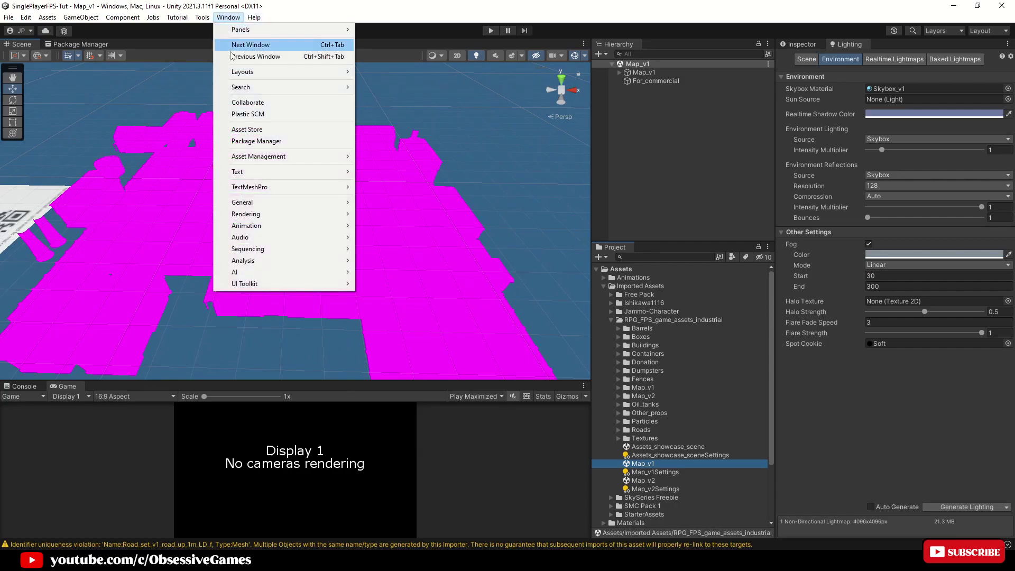
mouse_move(259, 214)
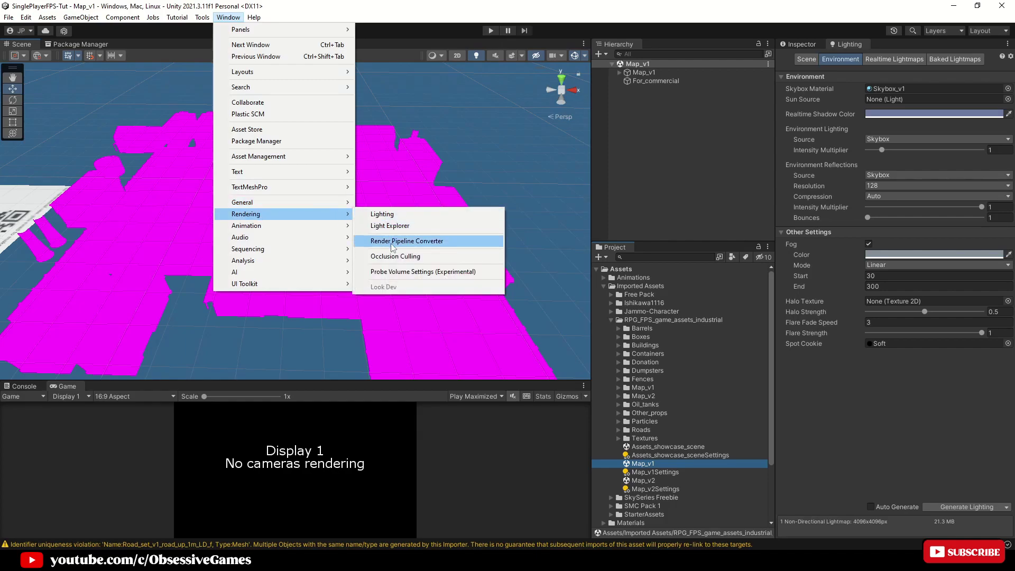
left_click(394, 241)
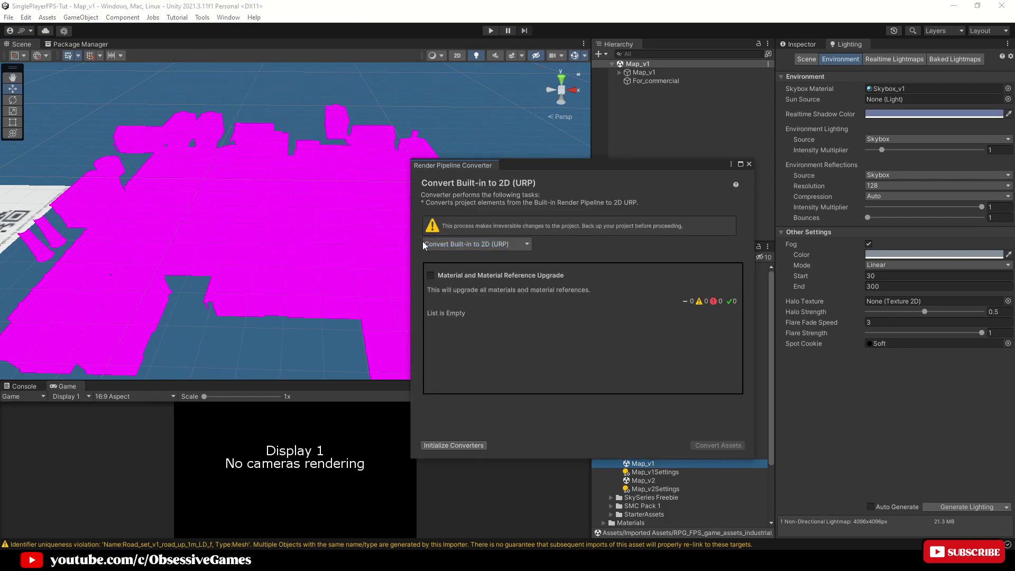
left_click(451, 244)
left_click(457, 282)
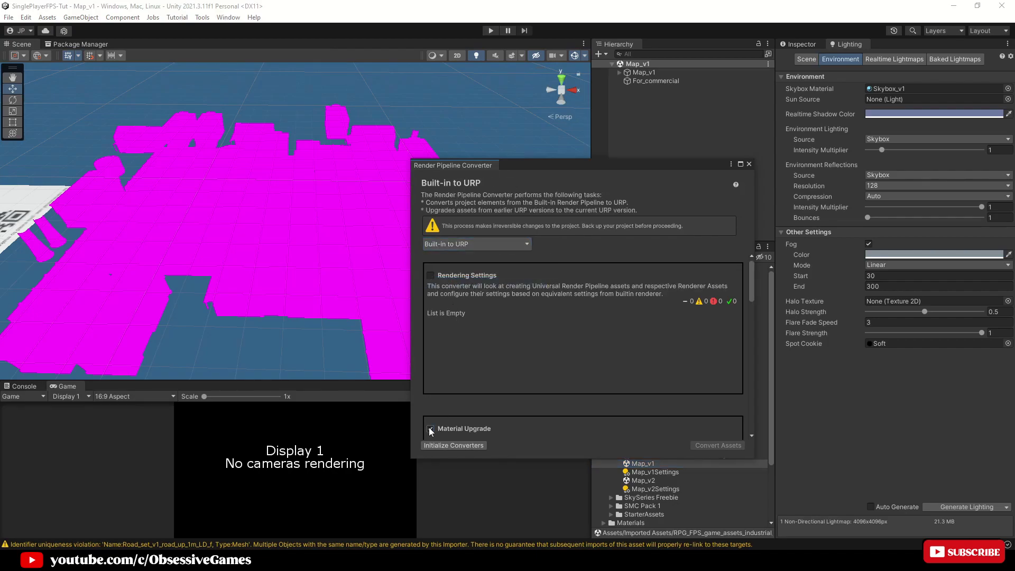
scroll(495, 402, "down", 3)
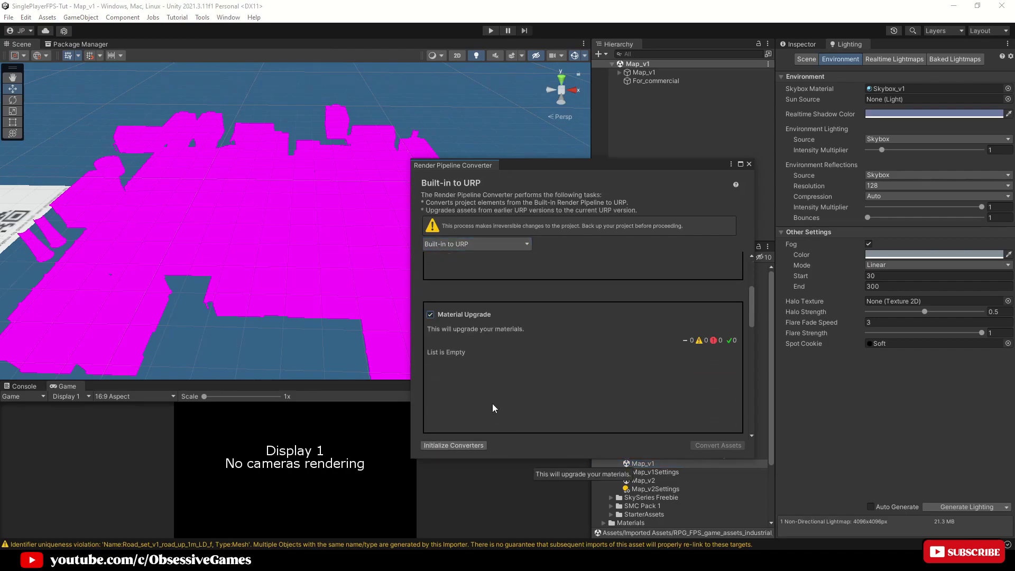
- Initialize the converters, convert the project's materials to URP, and close the Render Pipeline Converter
left_click(462, 446)
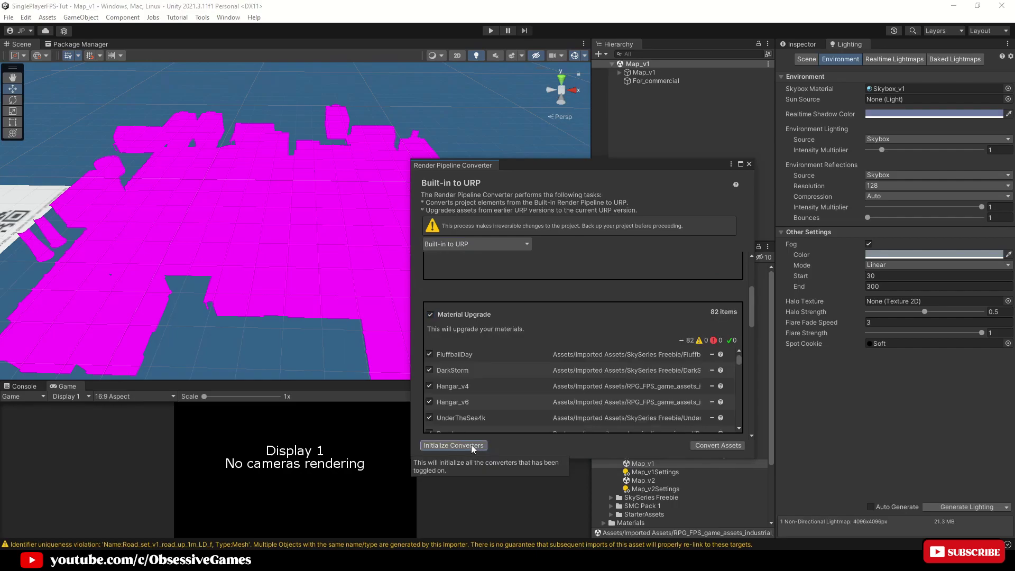
left_click(706, 446)
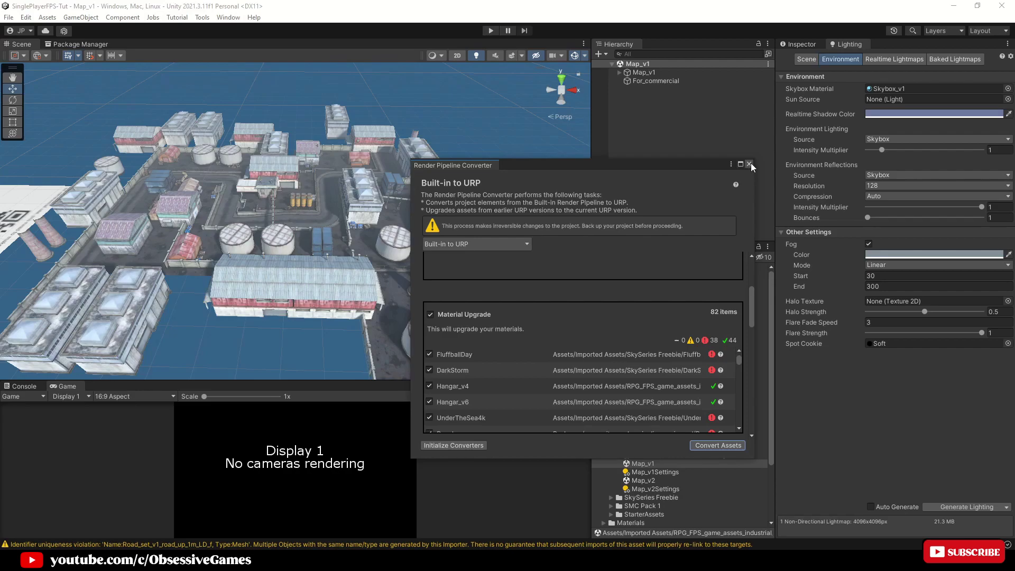
left_click(749, 165)
- Reopen GameScene from the Scenes folder
middle_click_drag(471, 280, 449, 274)
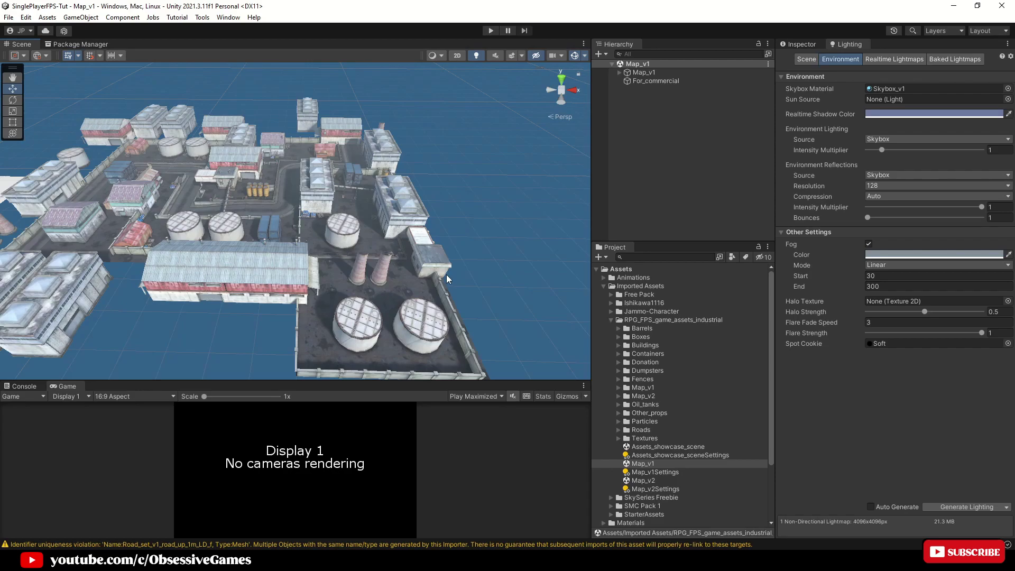
scroll(634, 370, "down", 3)
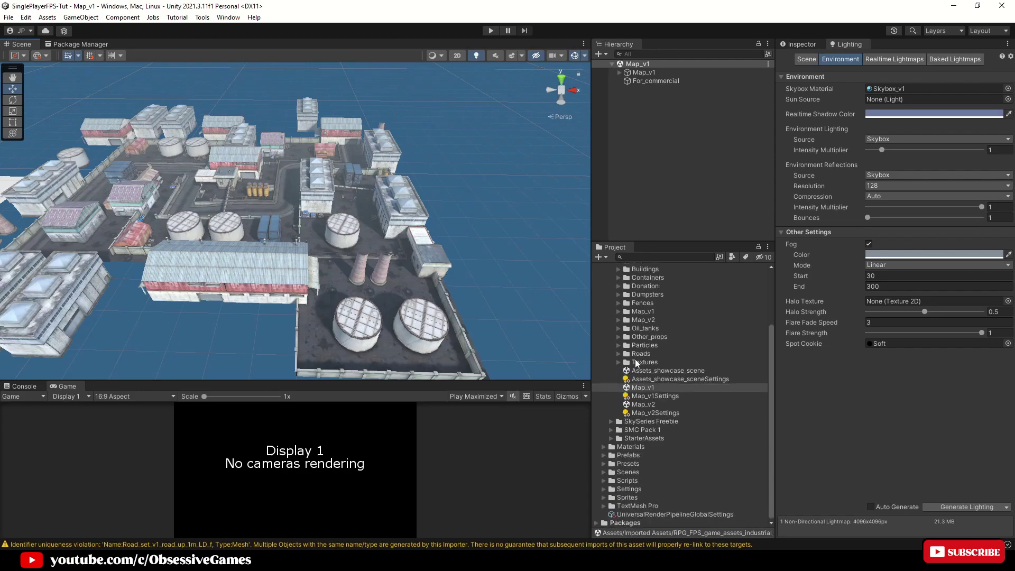
left_click(613, 472)
left_click(604, 472)
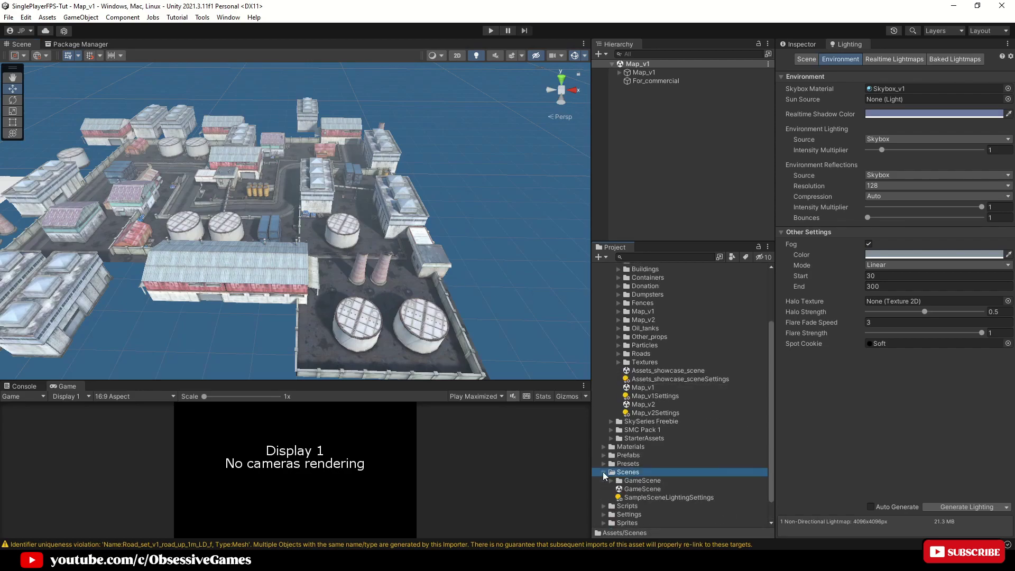
double_click(641, 489)
scroll(645, 339, "up", 3)
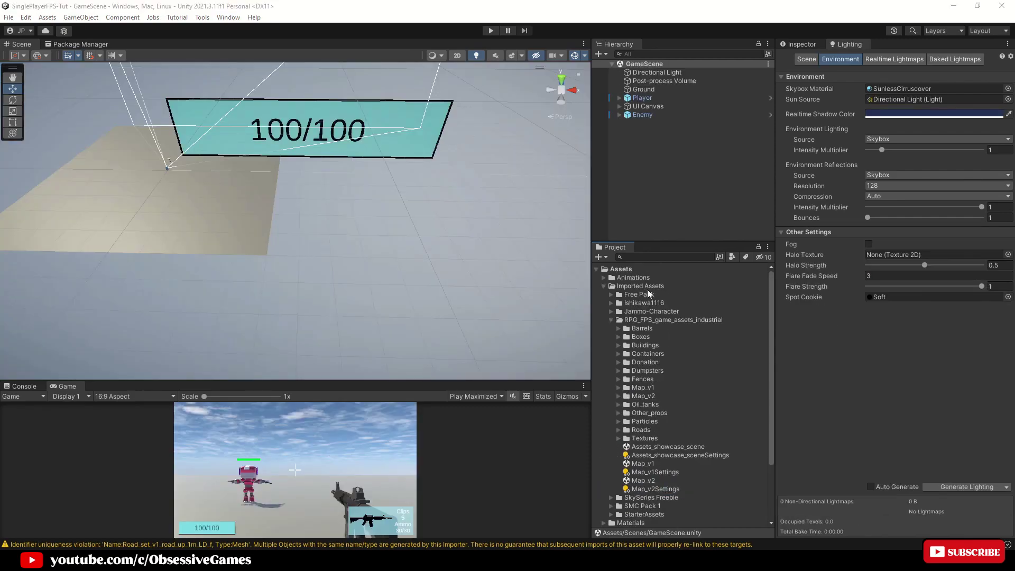
- Turn off all gizmos in the Scene view and hide the UI Canvas object there
left_click(667, 204)
left_click(576, 55)
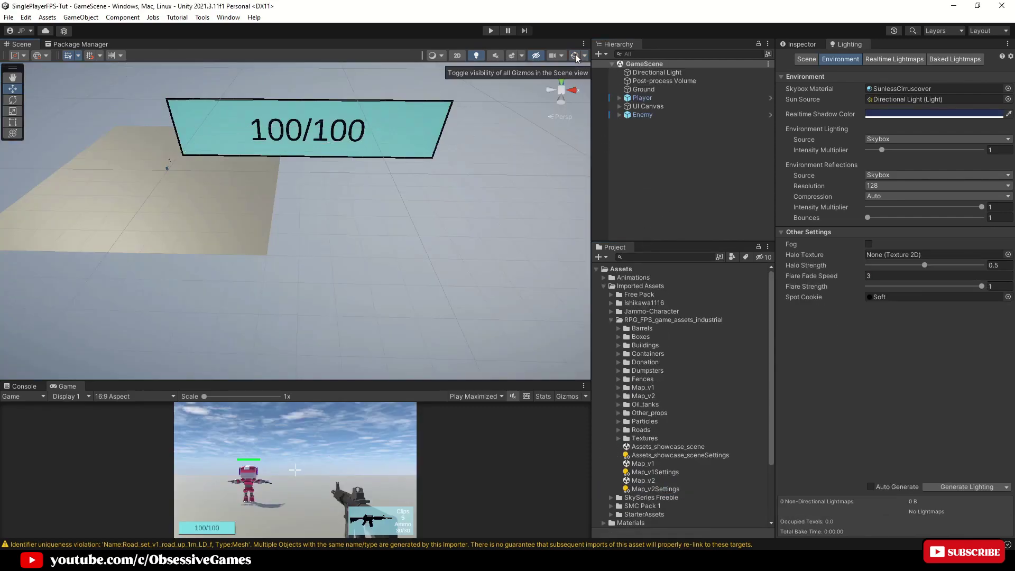
left_click(596, 106)
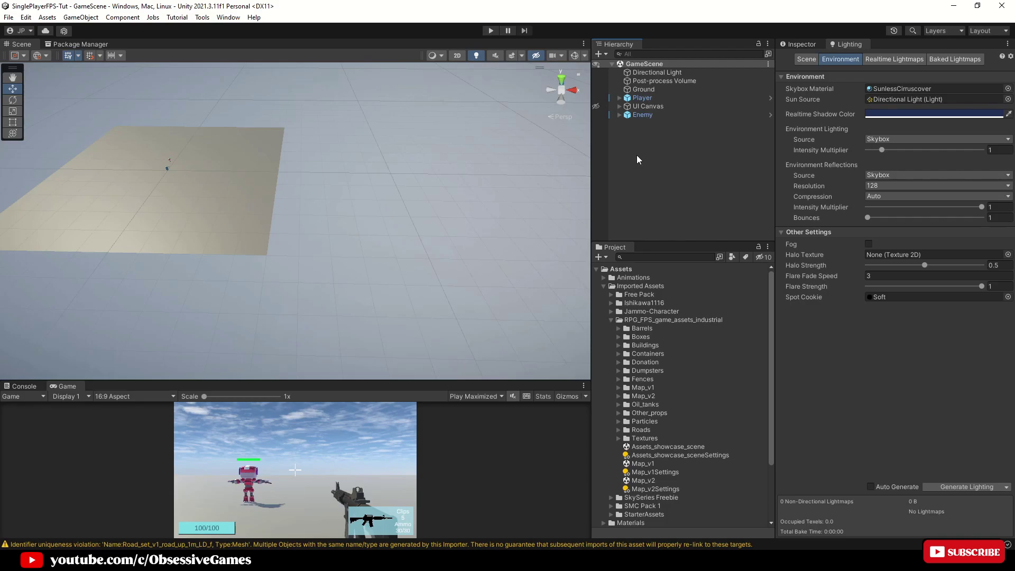
- Create an empty game object in GameScene and name it Environment
right_click(639, 135)
left_click(667, 262)
type("Environme")
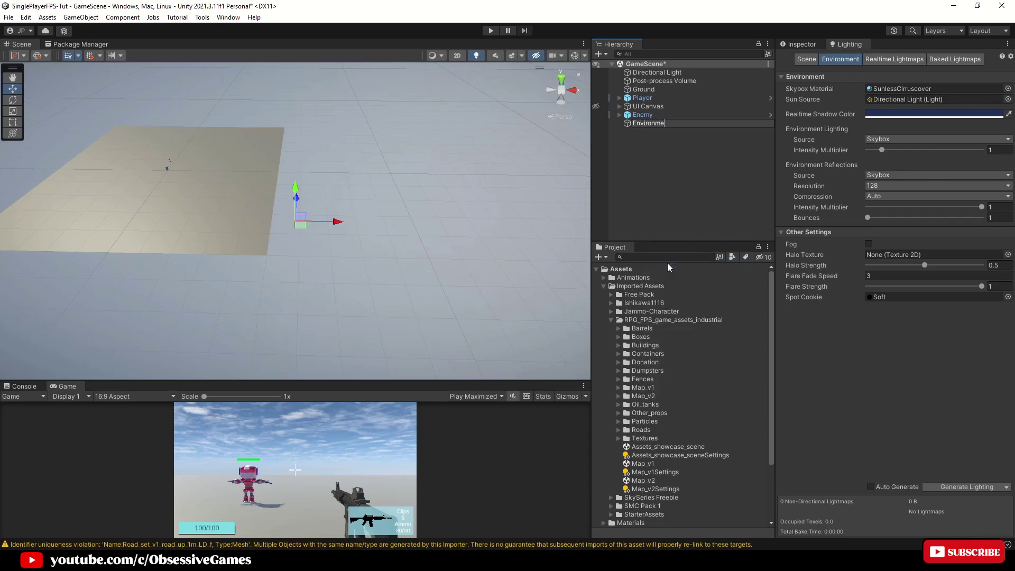
type("nt")
key("Return")
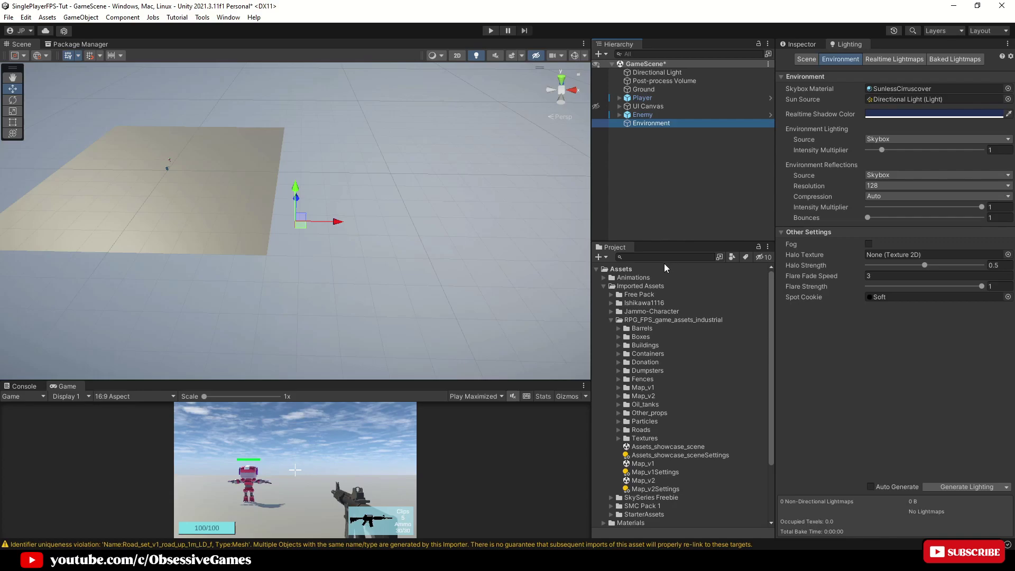
- Import the COD-ModernWarfare-Shipment-Mini-Map-Layout image from the Concept folder in File Explorer into the project's Sprites folder
left_click(227, 558)
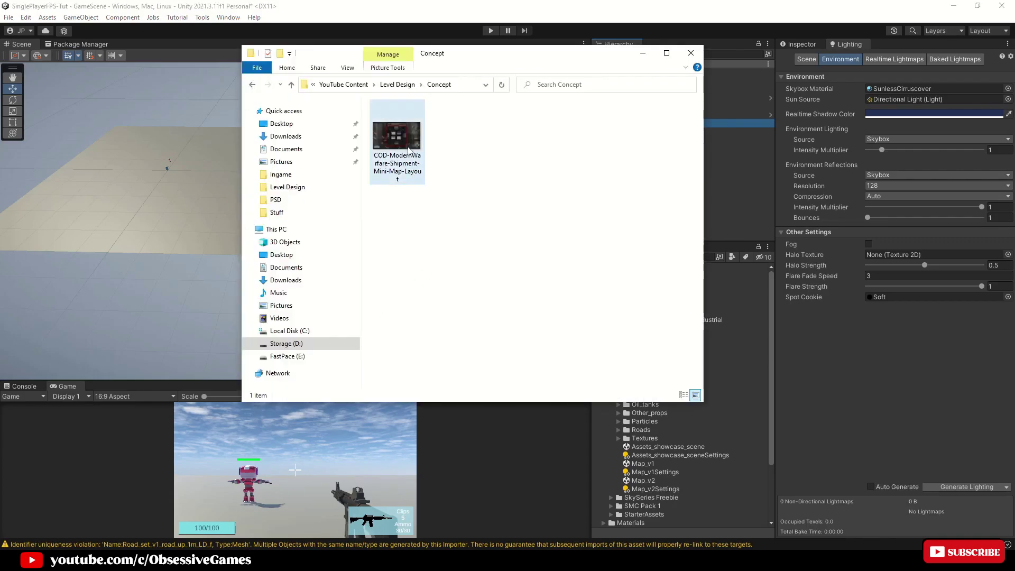
scroll(672, 449, "down", 3)
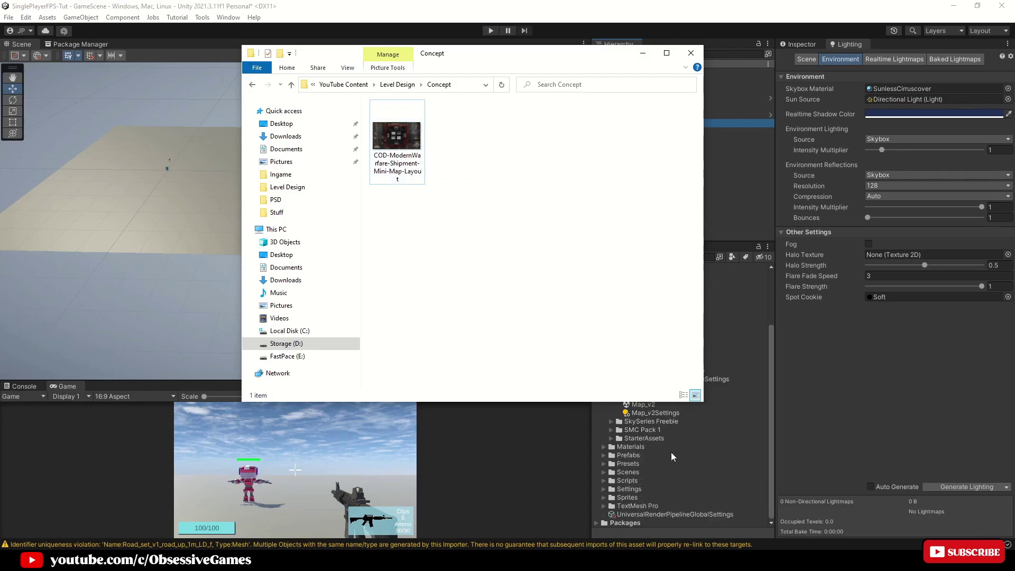
left_click_drag(398, 140, 627, 499)
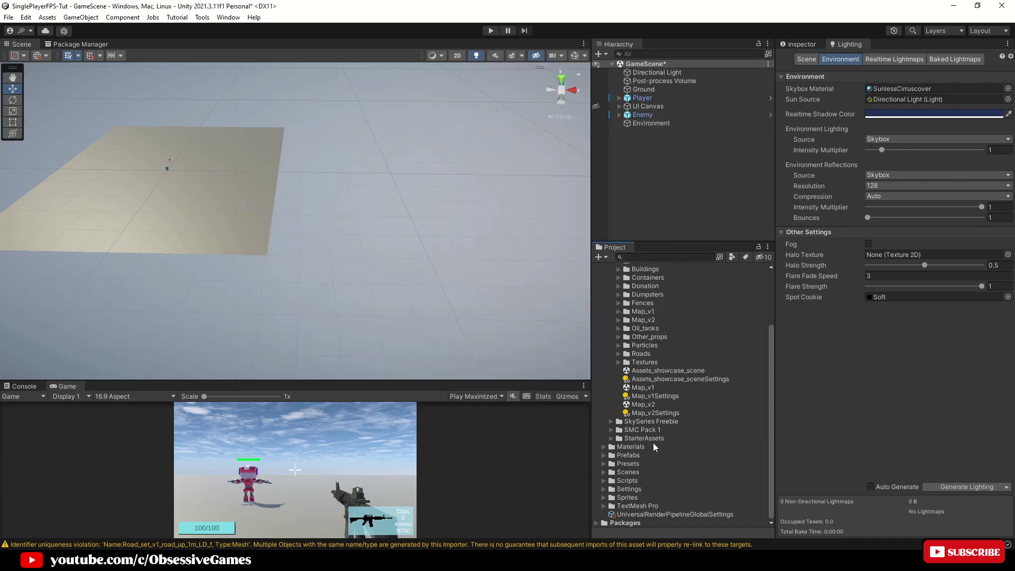
left_click(604, 497)
- Set the mini-map layout image's Texture Type to Sprite (2D and UI) with Single sprite mode and apply the import settings
left_click(639, 515)
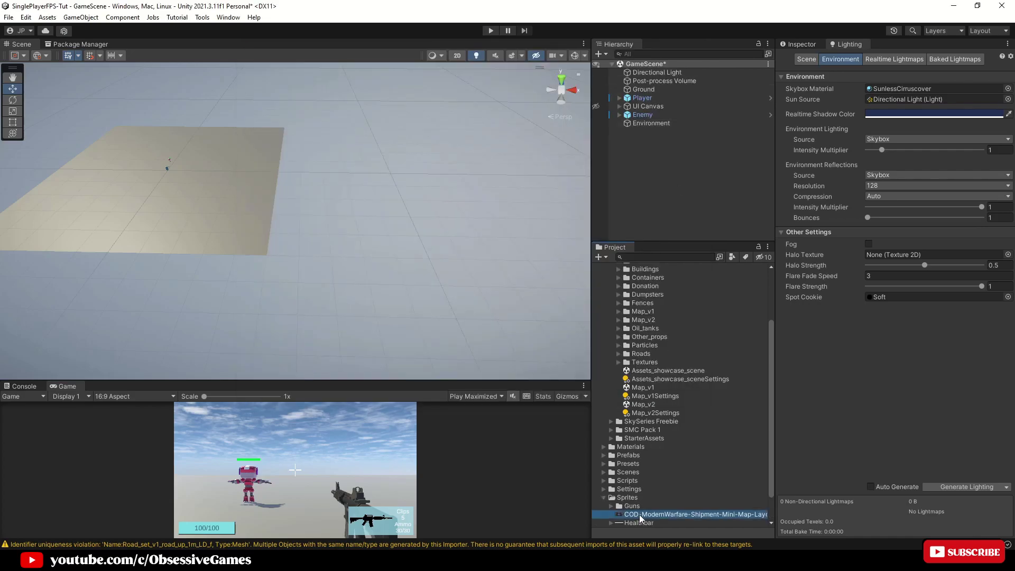
left_click(806, 45)
left_click(894, 89)
left_click(915, 135)
left_click(904, 115)
left_click(905, 125)
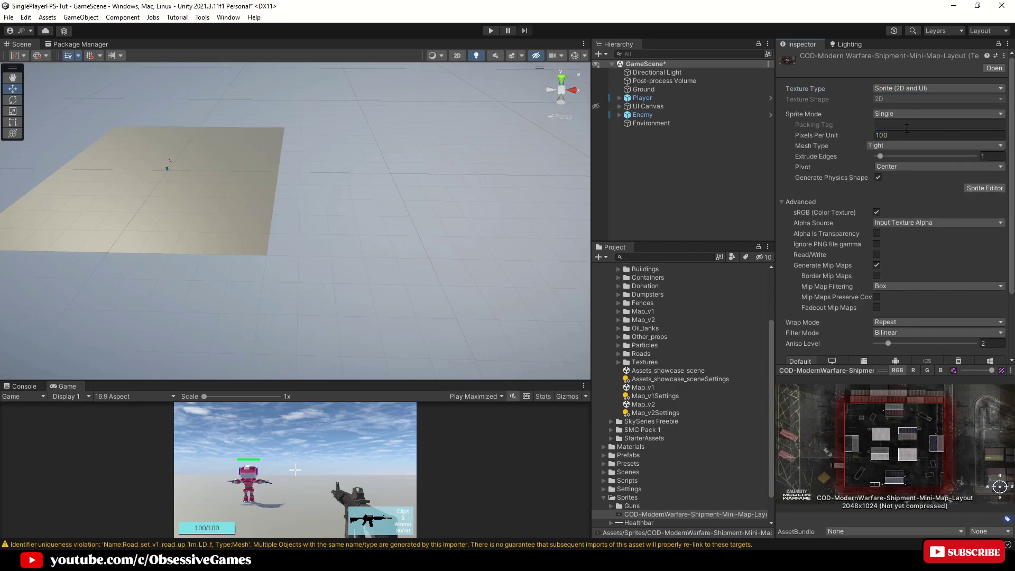
scroll(925, 220, "down", 3)
left_click(992, 354)
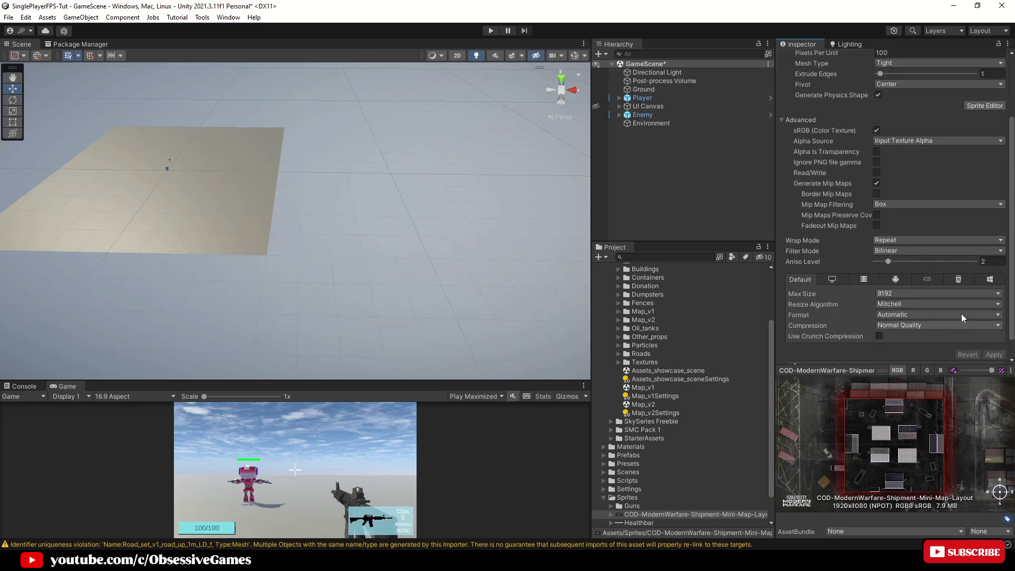
- Delete the Ground object from the scene
left_click(644, 90)
key("Delete")
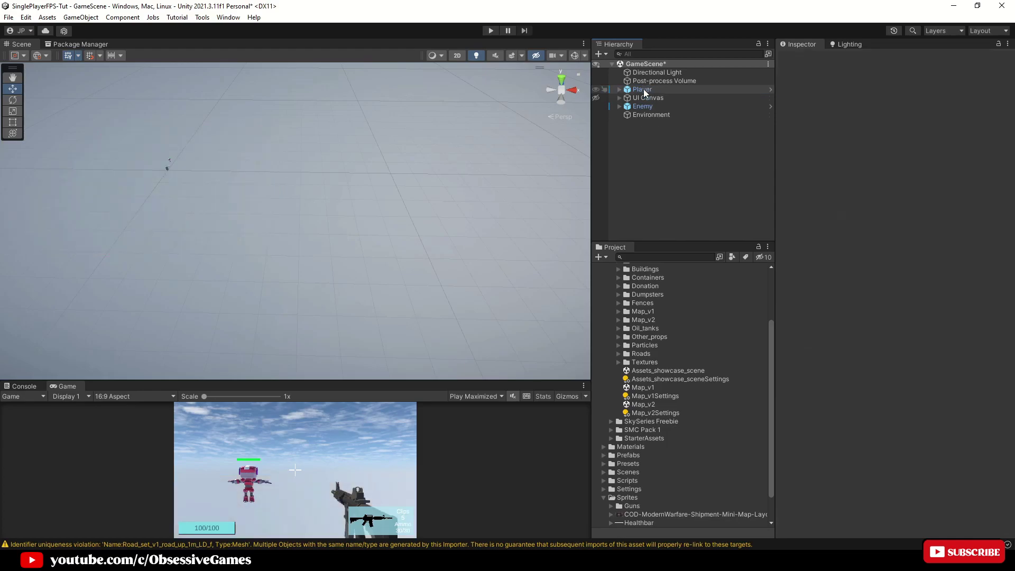
- Add a new UI Canvas to the scene and set its Render Mode to World Space
right_click(670, 142)
mouse_move(756, 337)
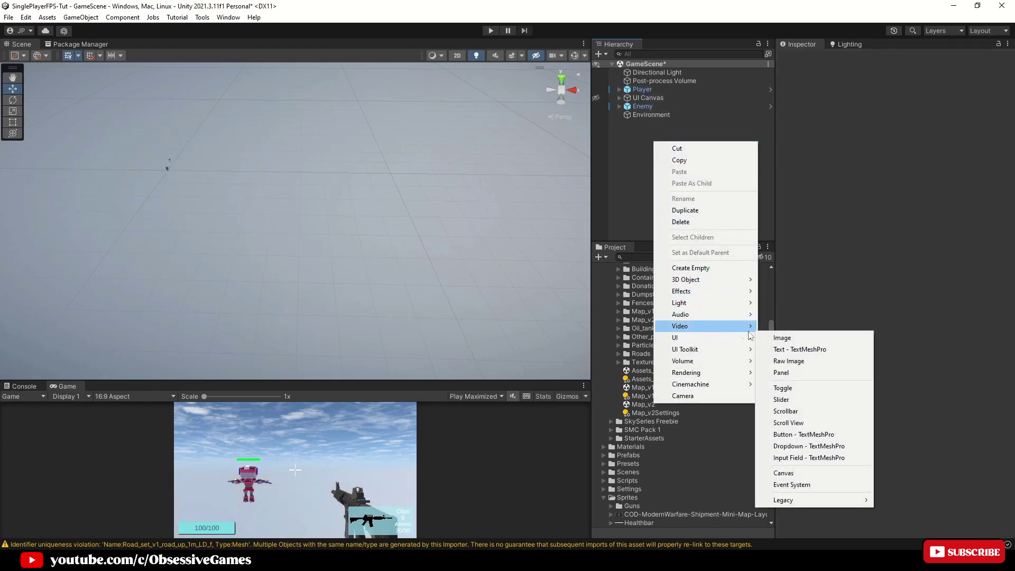
left_click(782, 473)
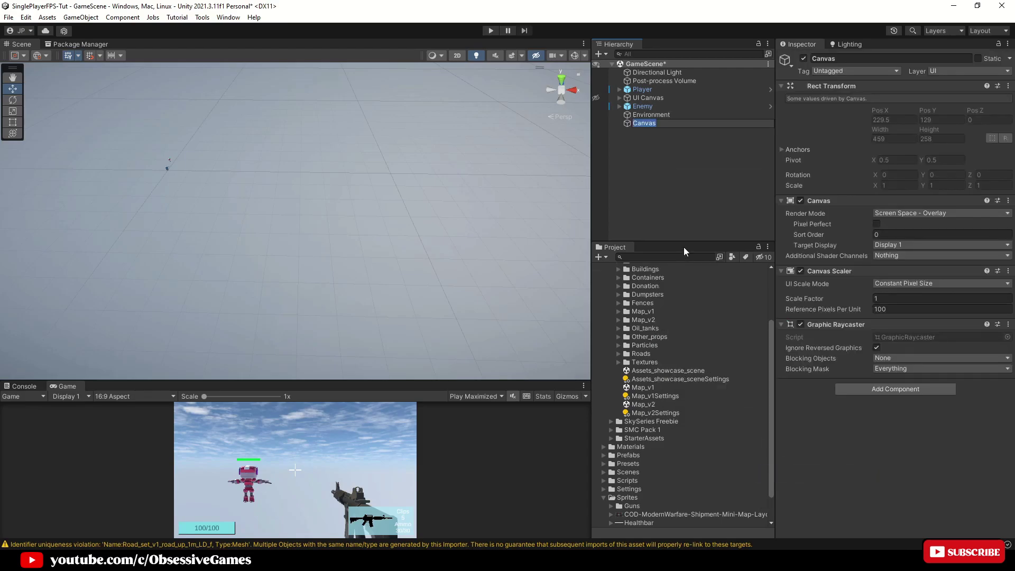
left_click(899, 213)
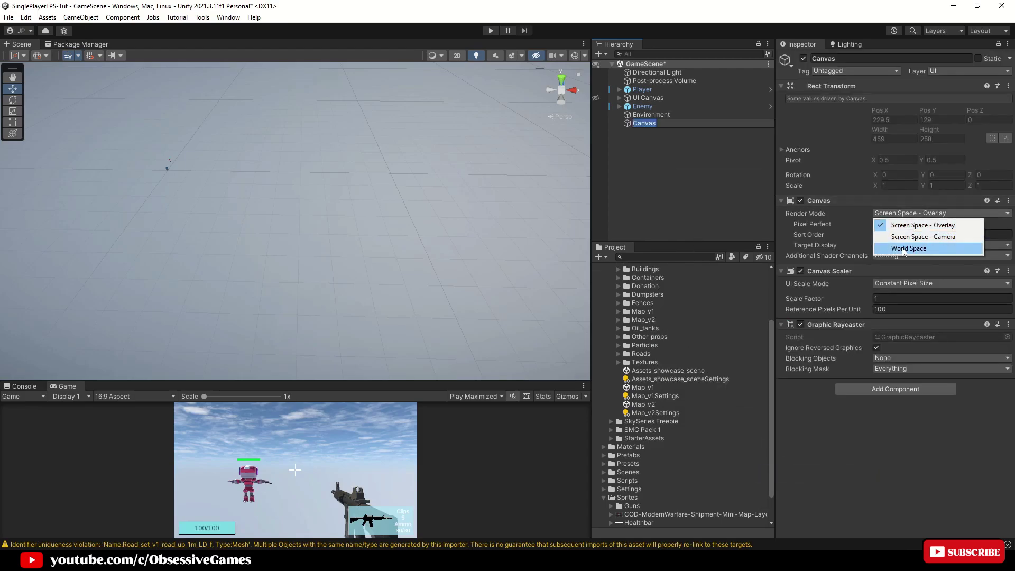
left_click(887, 240)
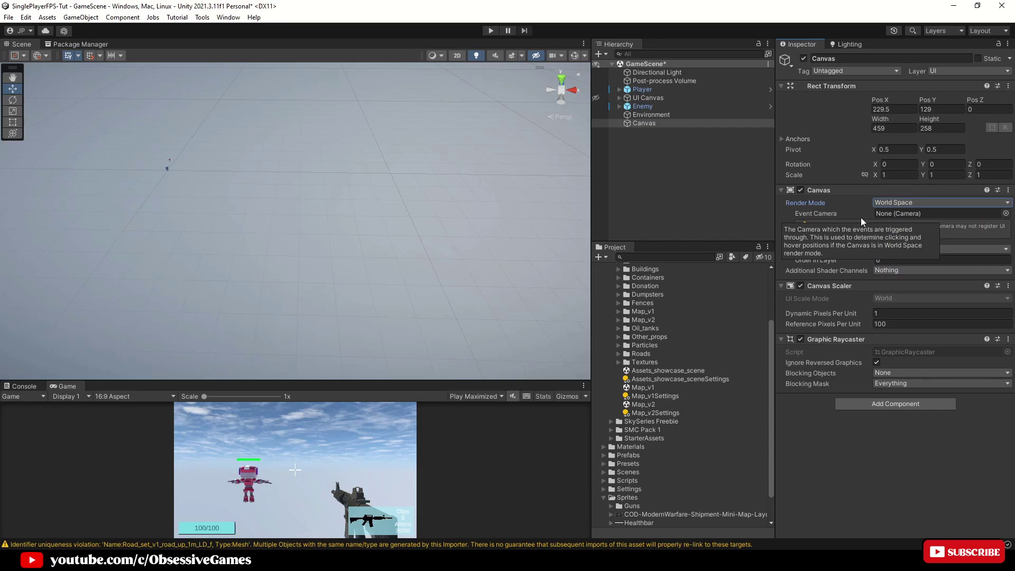
- Set the new Canvas's X rotation to 90 and its scale to 0.1 on all three axes
left_click(895, 164)
type("90")
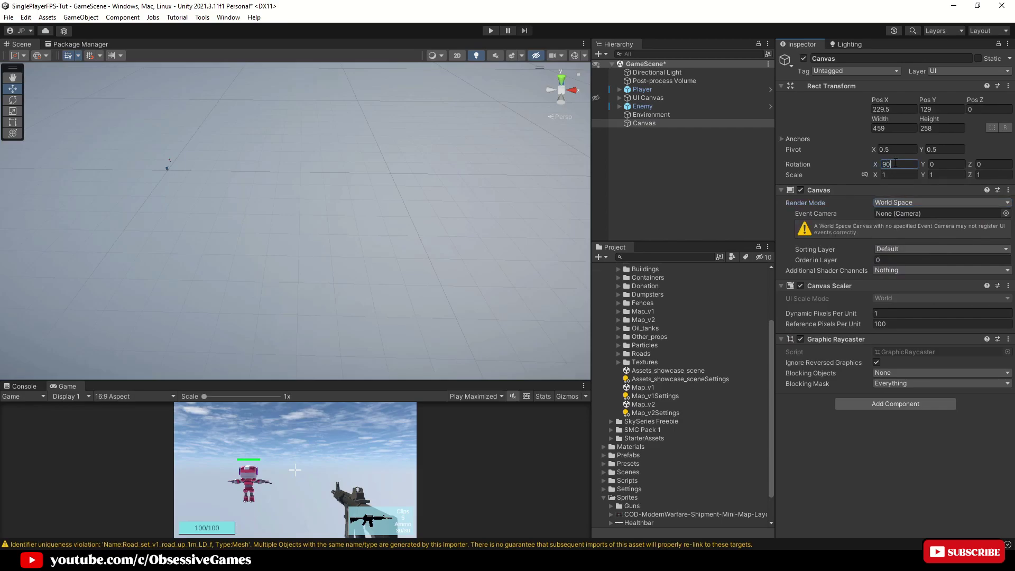
left_click(896, 174)
type("0.1")
key("Tab")
type("0.1")
key("Tab")
type(".1")
- Set the new Canvas's position to X 0 and Y -0.1, and its size to 1920 by 1080
left_click(897, 110)
type("0")
key("Tab")
type("0")
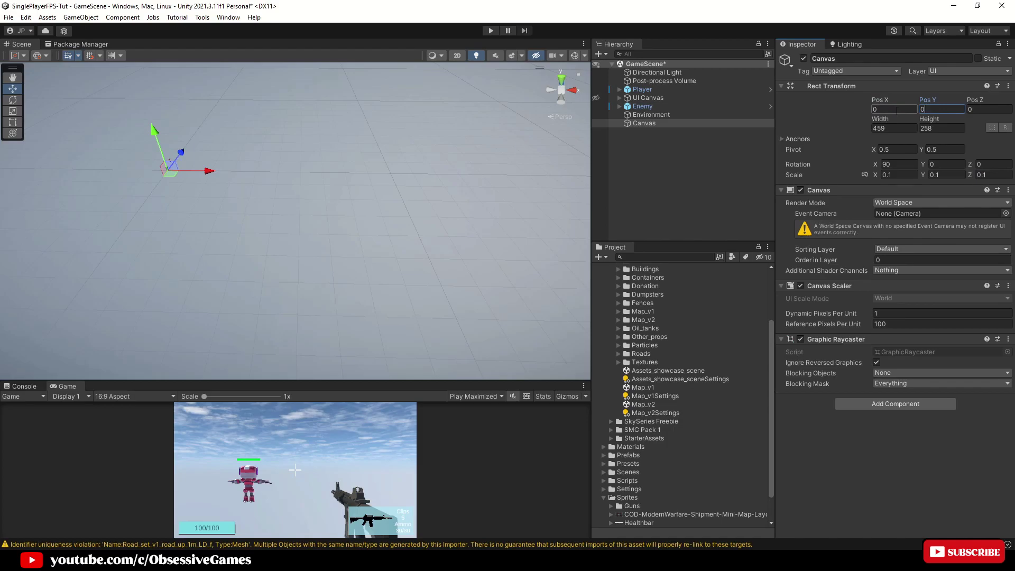
key("BackSpace")
type("-0.1")
left_click(886, 128)
type("1920")
key("Tab")
type("1080")
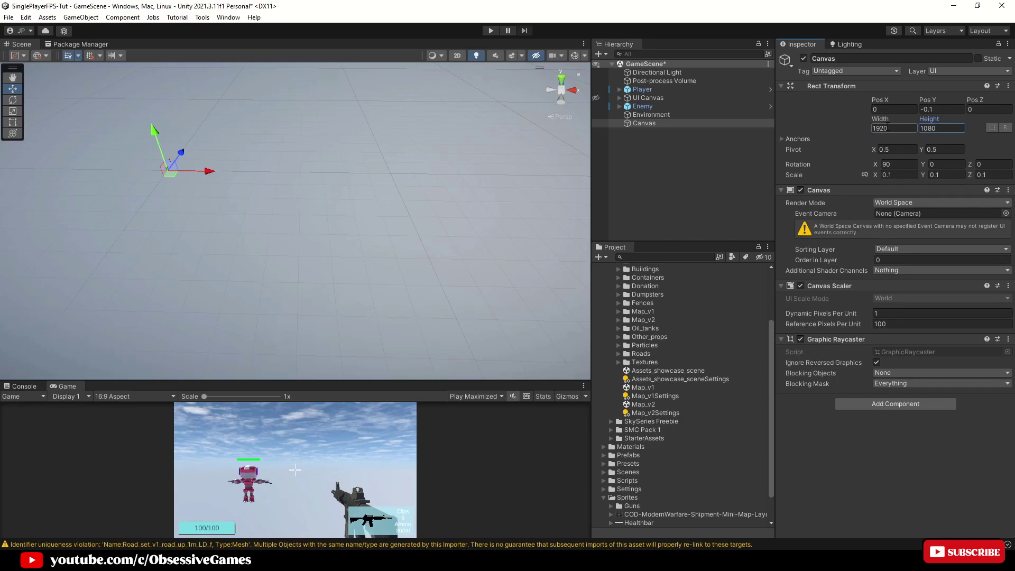
- Add a UI Image as a child of the new Canvas and name it Demo
right_click(657, 123)
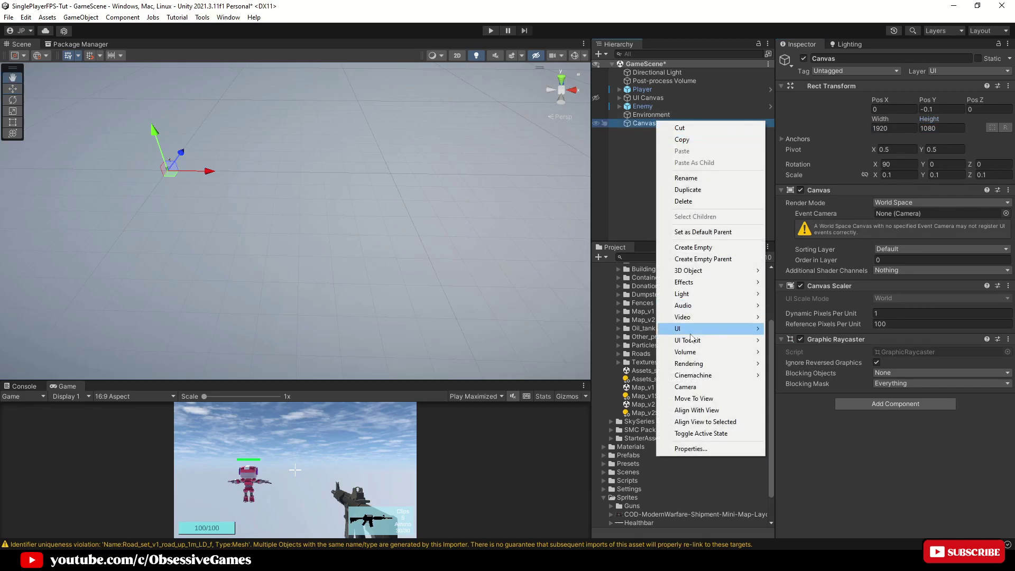
mouse_move(692, 333)
left_click(790, 329)
type("Demo")
key("Return")
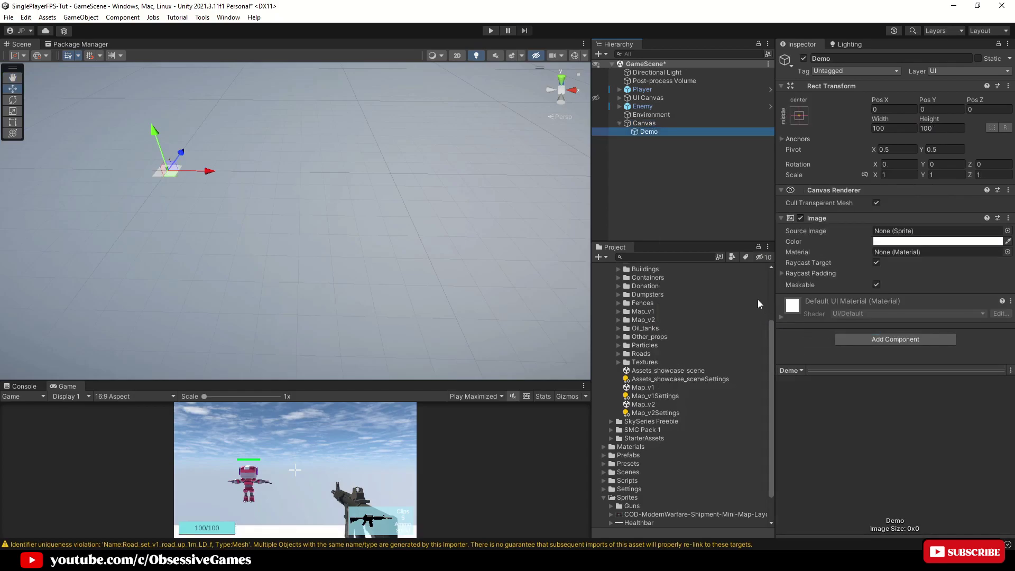
- Assign the Shipment mini-map sprite to the Demo image with Preserve Aspect enabled and stretch it to fill the Canvas
left_click_drag(693, 514, 936, 231)
left_click(876, 316)
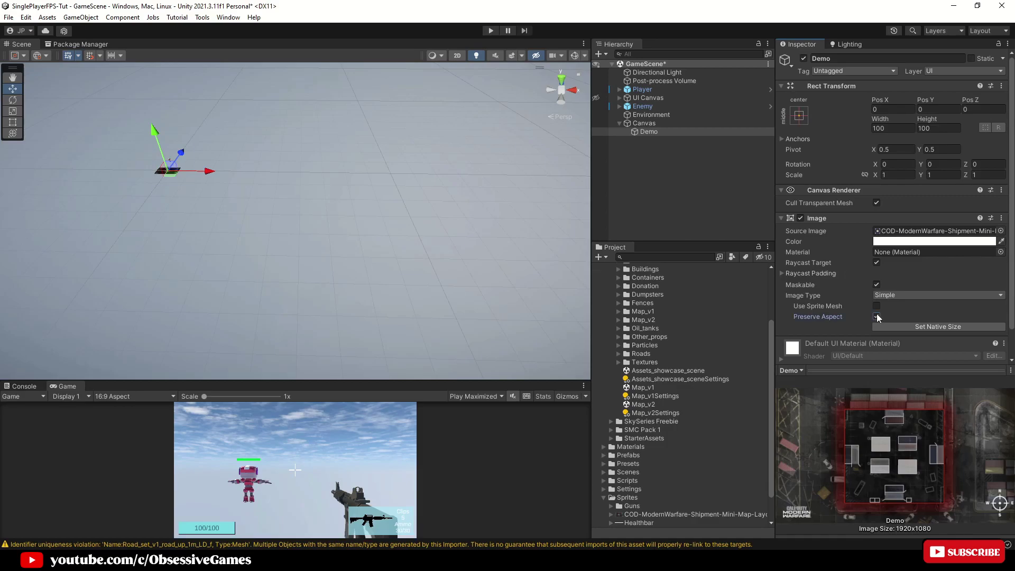
left_click(801, 115)
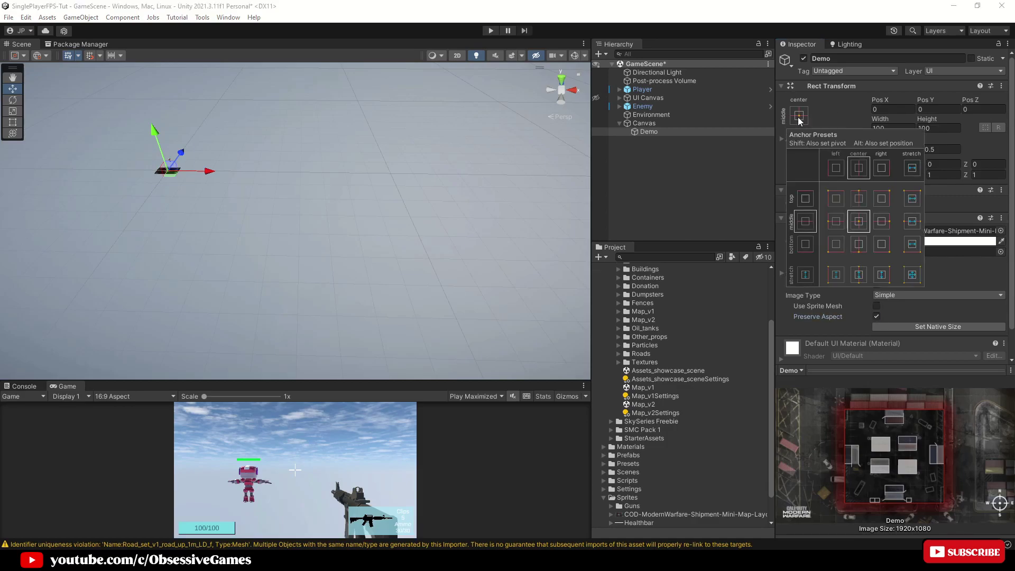
left_click(910, 276, "alt")
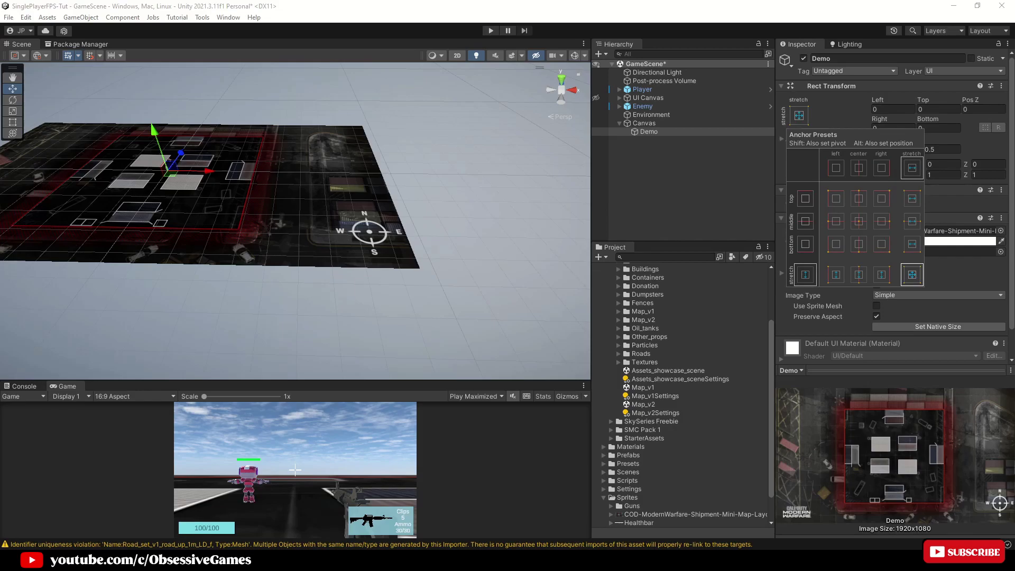
- Add the Road_set_v1_b_floor prefab as a child of Environment and reset Environment's transform
middle_click_drag(95, 203, 168, 225)
scroll(204, 226, "up", 1)
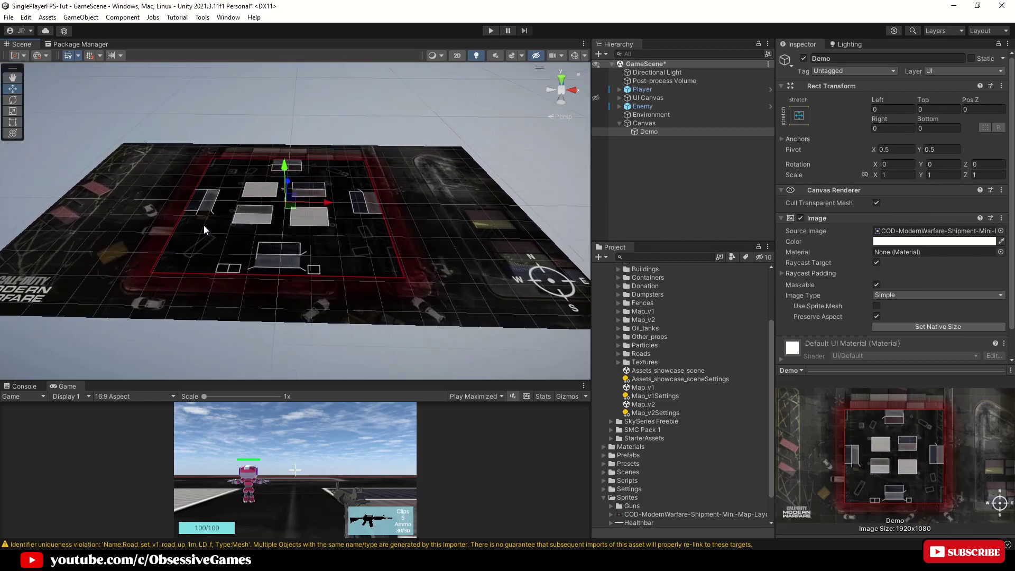
middle_click_drag(230, 225, 245, 265)
scroll(234, 240, "up", 5)
scroll(227, 268, "up", 1)
right_click_drag(246, 265, 262, 266)
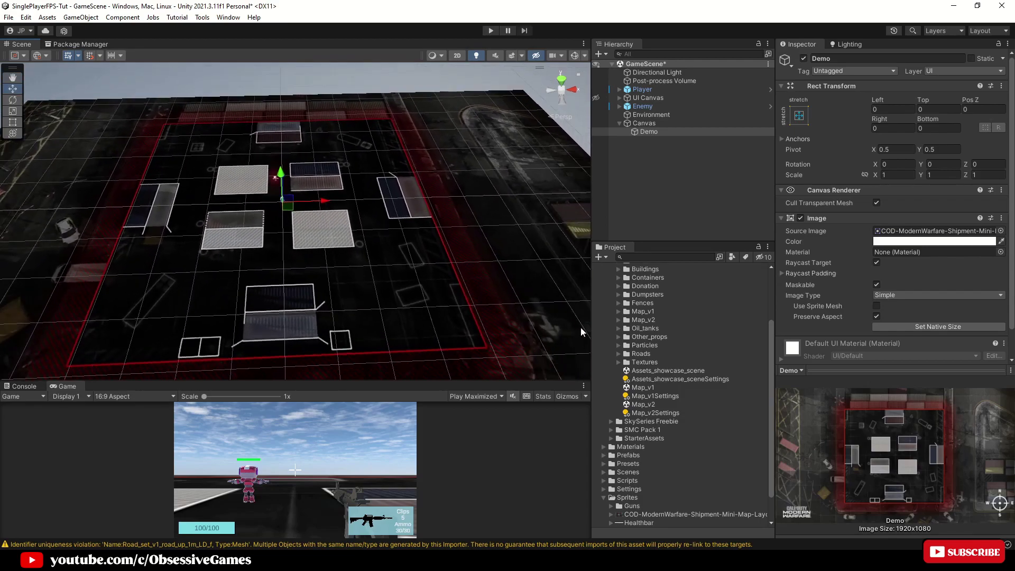
scroll(671, 368, "up", 2)
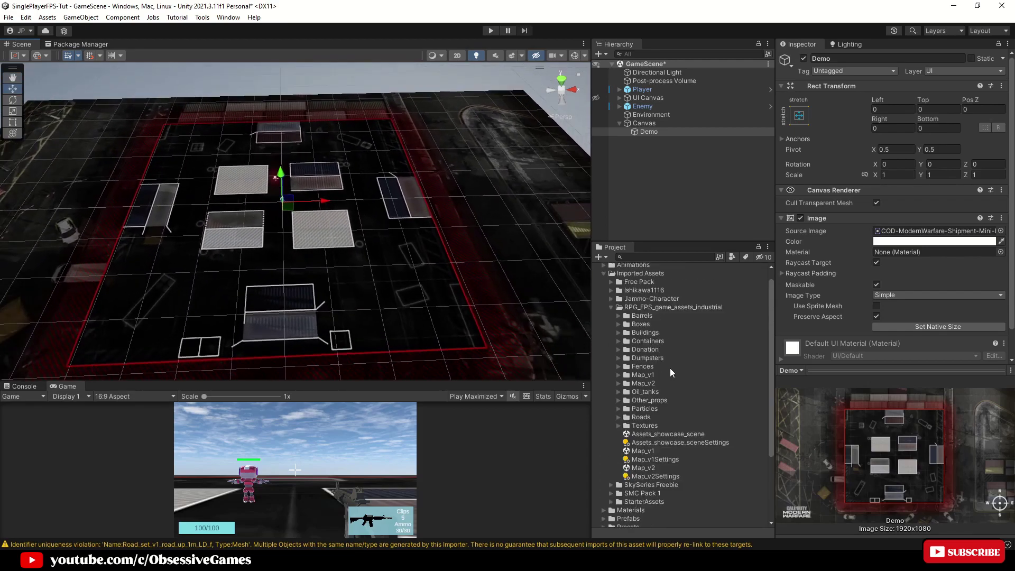
left_click(619, 416)
left_click(627, 433)
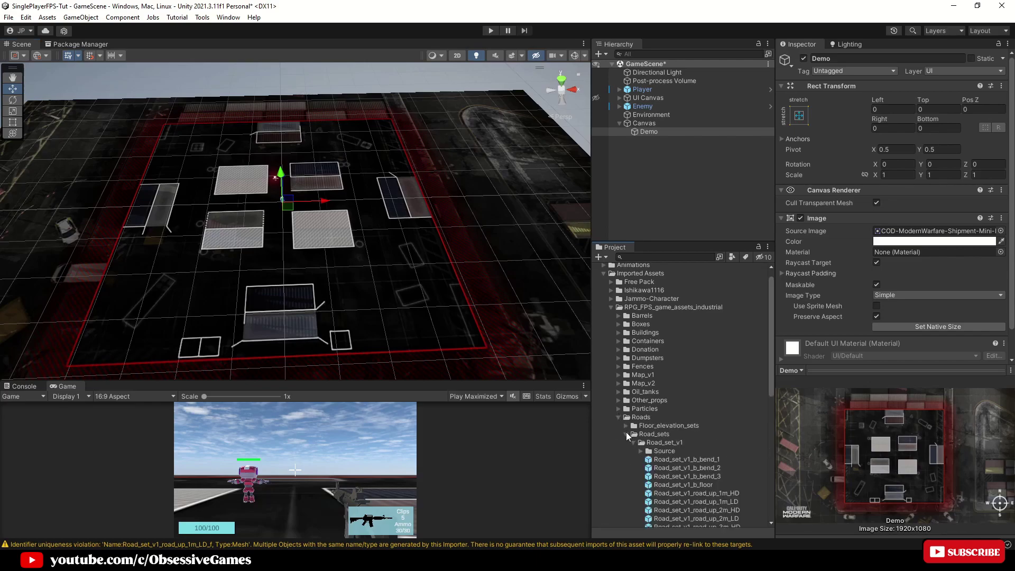
scroll(650, 427, "down", 4)
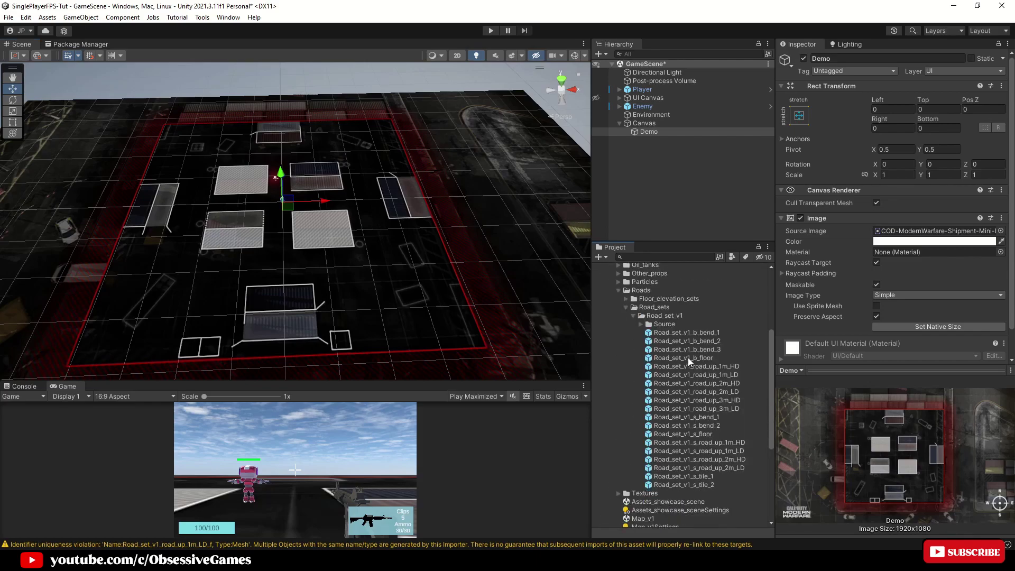
left_click_drag(687, 358, 644, 117)
left_click(643, 117)
right_click(867, 86)
left_click(879, 95)
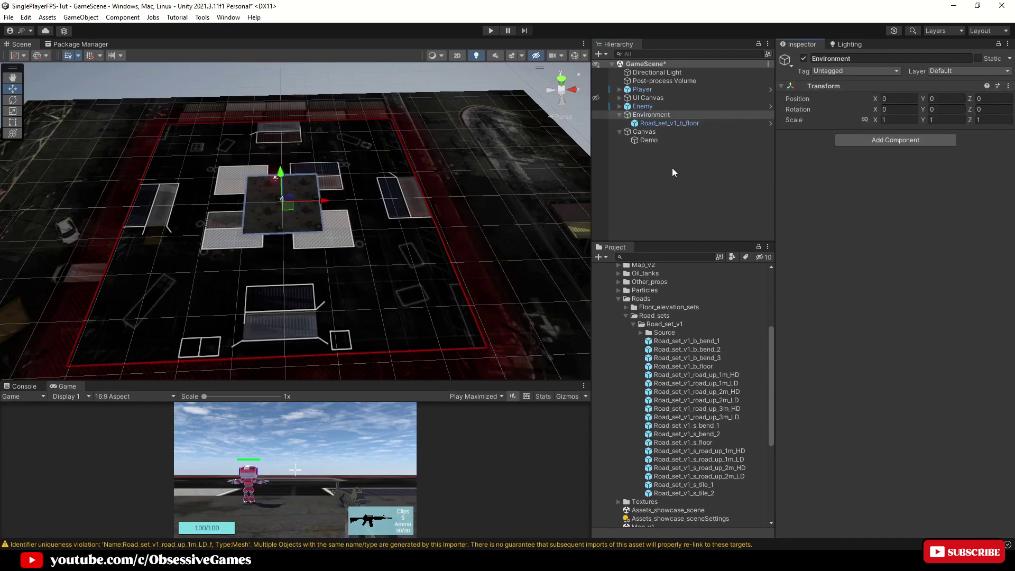
- Move the floor tile to the upper-right corner of the map outline, at about X 30.5 and Z 28.2
left_click(673, 123)
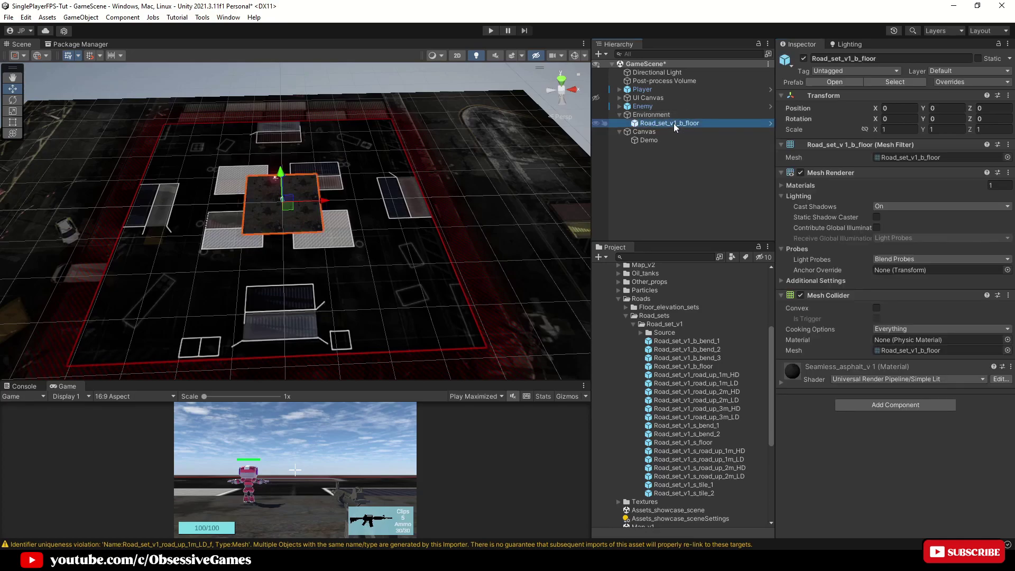
right_click_drag(310, 193, 312, 217)
middle_click_drag(364, 182, 372, 236)
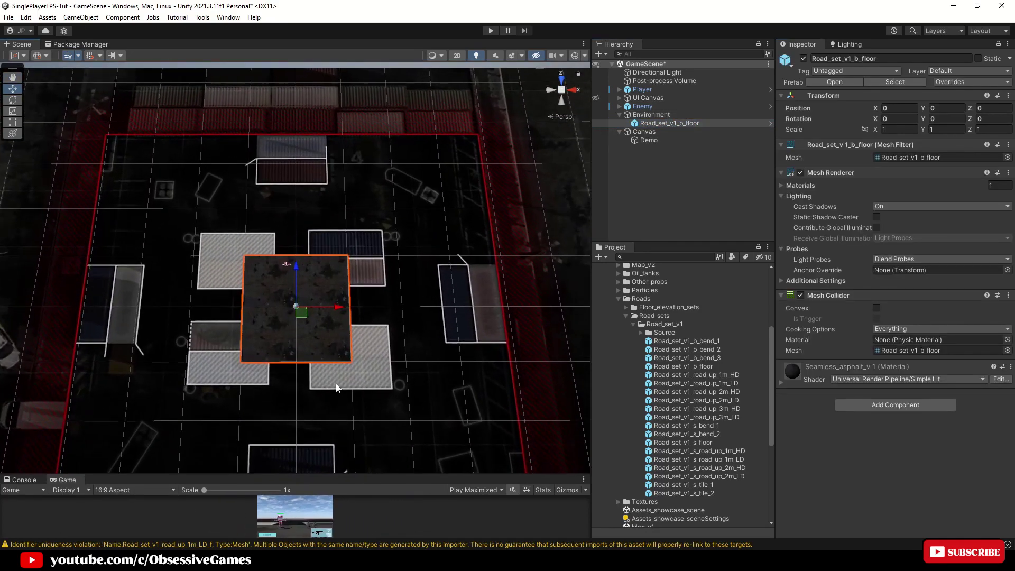
key("w")
left_click_drag(297, 306, 440, 183)
- Duplicate the floor tile twice and vertex-snap the copies leftward in a row, at about X 10.5 and X -9.5
key("ctrl+d")
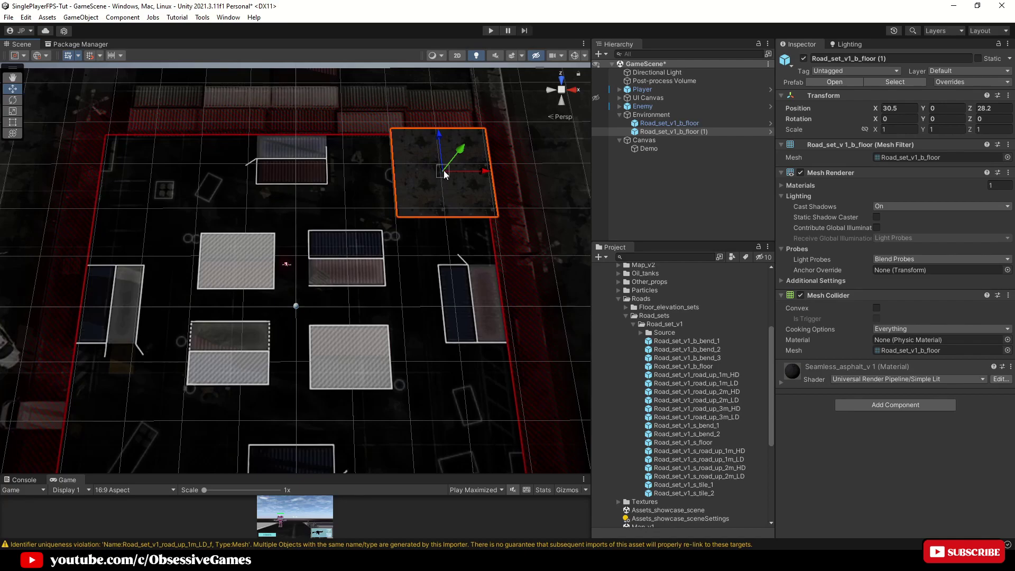
key("v")
left_click_drag(450, 218, 350, 217)
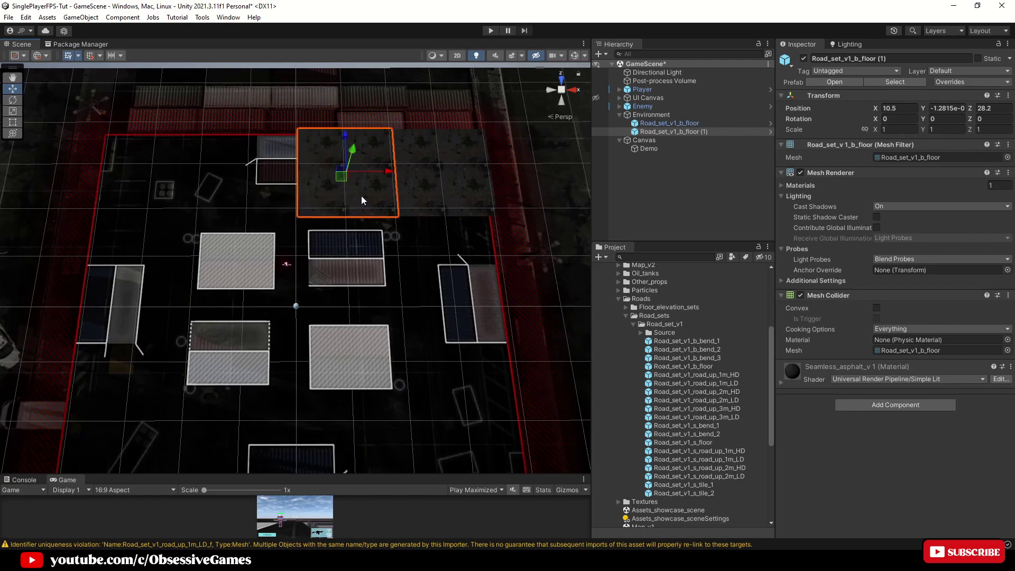
key("ctrl+d")
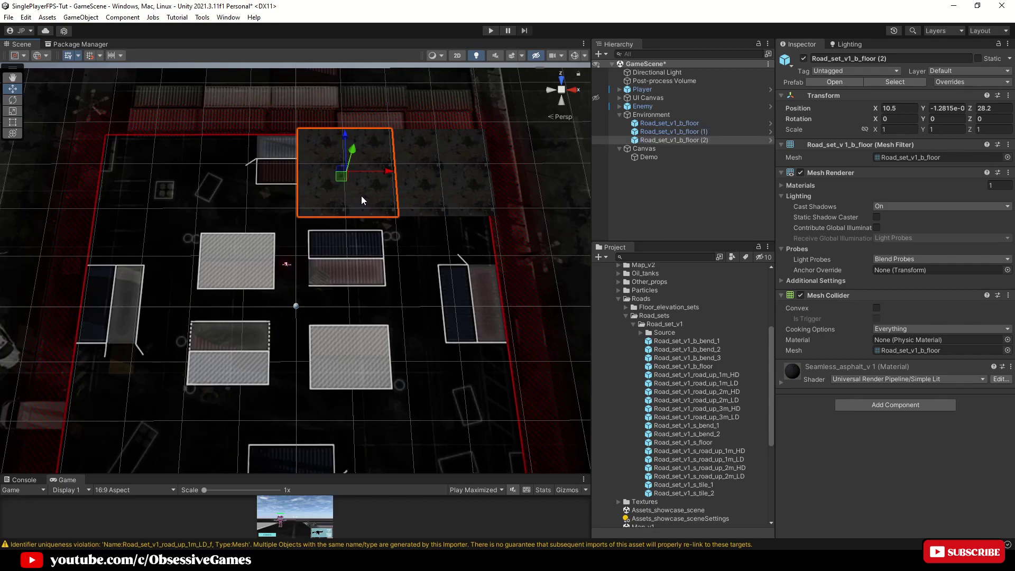
left_click_drag(388, 172, 310, 170)
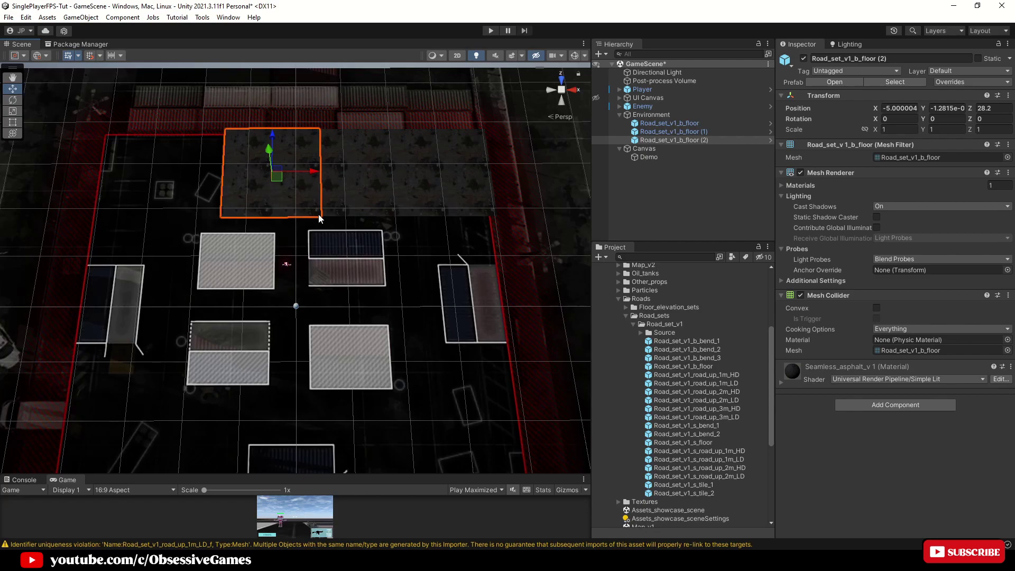
left_click_drag(319, 218, 284, 219)
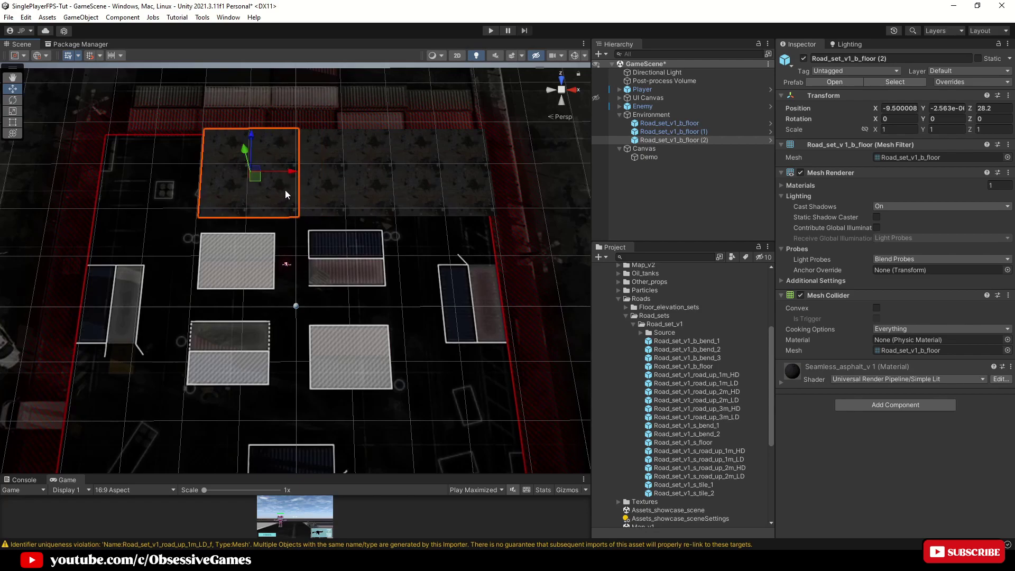
- Extend the floor row leftward with two more vertex-snapped duplicates, at about X -29.5 and X -49.5
key("ctrl+d")
key("v")
left_click_drag(297, 218, 196, 217)
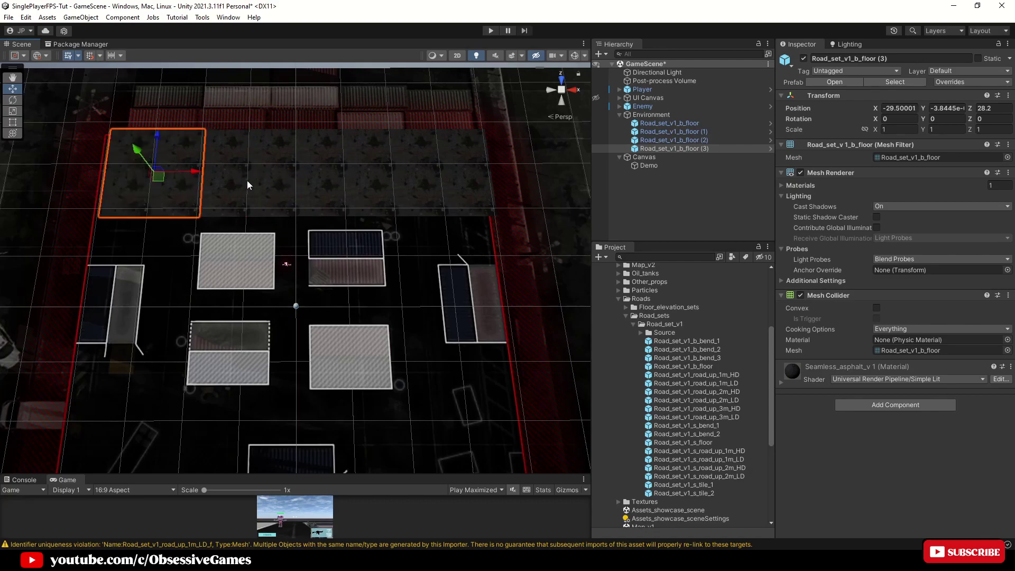
left_click(264, 186)
left_click(162, 197)
key("ctrl+d")
key("v")
left_click_drag(201, 217, 125, 216)
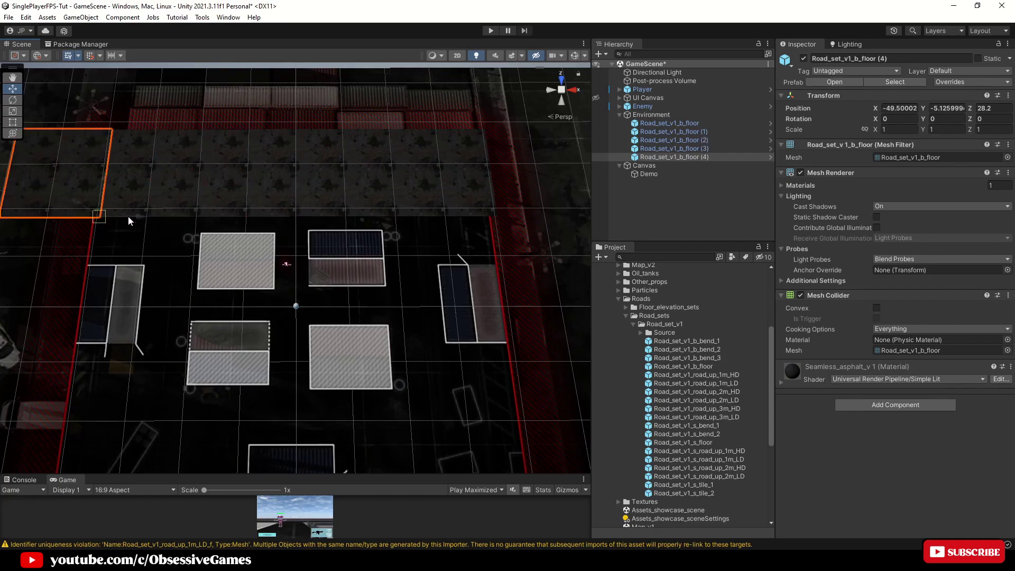
- Shift the five-tile floor row right to centre it on the map and snap three duplicate rows below it
left_click_drag(167, 182, 437, 175)
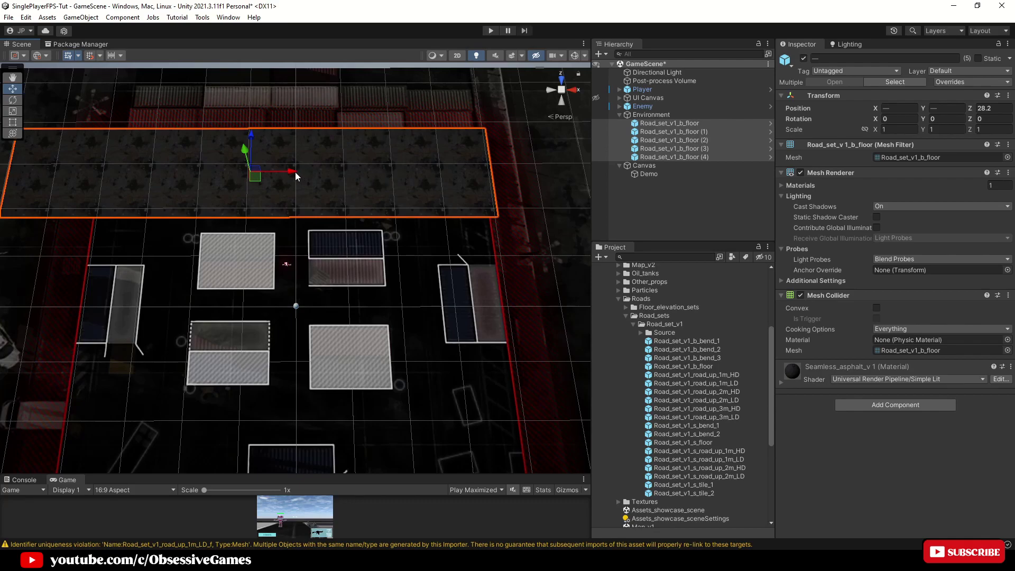
left_click_drag(295, 173, 329, 173)
key("ctrl+d")
key("v")
left_click_drag(327, 135, 358, 431)
key("ctrl+d")
key("v")
key("ctrl+d")
key("v")
middle_click_drag(389, 341, 405, 283)
scroll(405, 283, "down", 3)
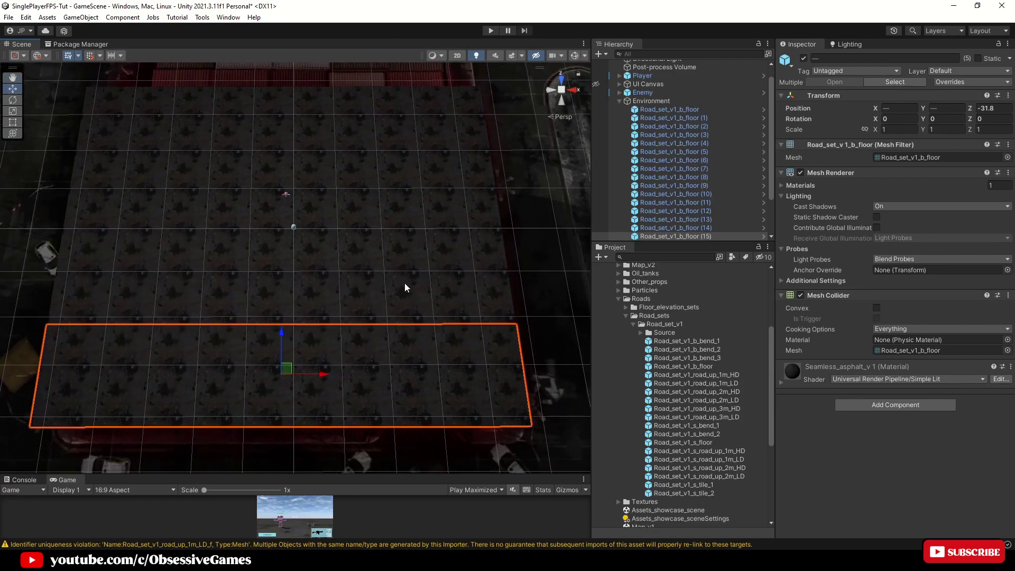
- Create an empty object named Ground under Environment and move all 20 floor tiles into it
right_click(647, 103)
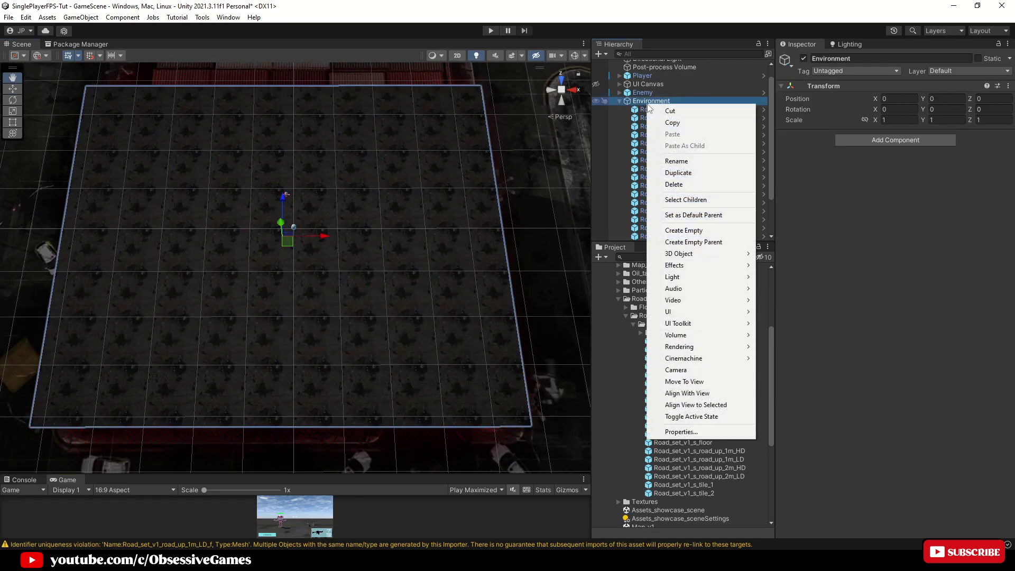
left_click(679, 230)
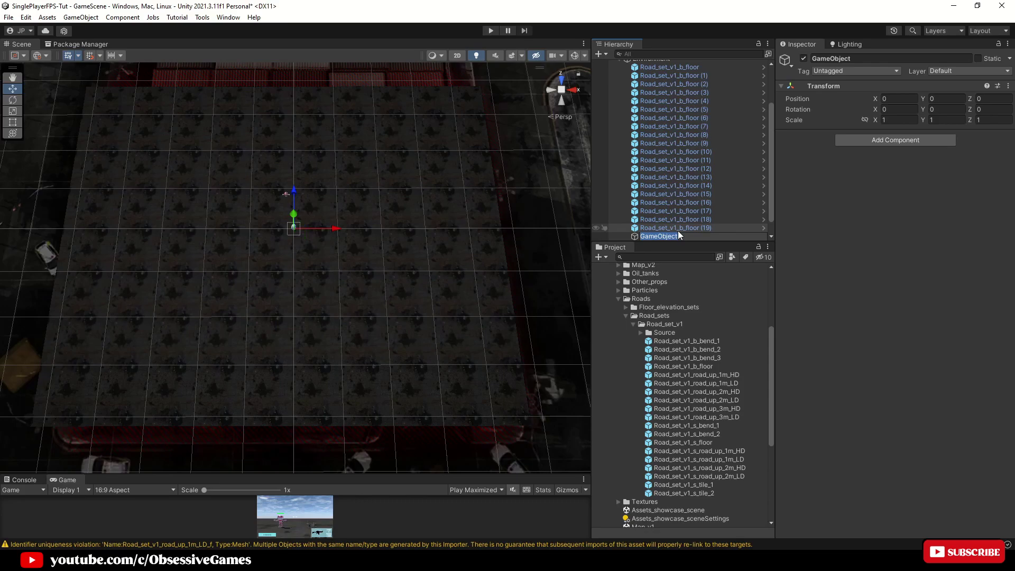
type("Ground")
key("Return")
left_click(678, 229)
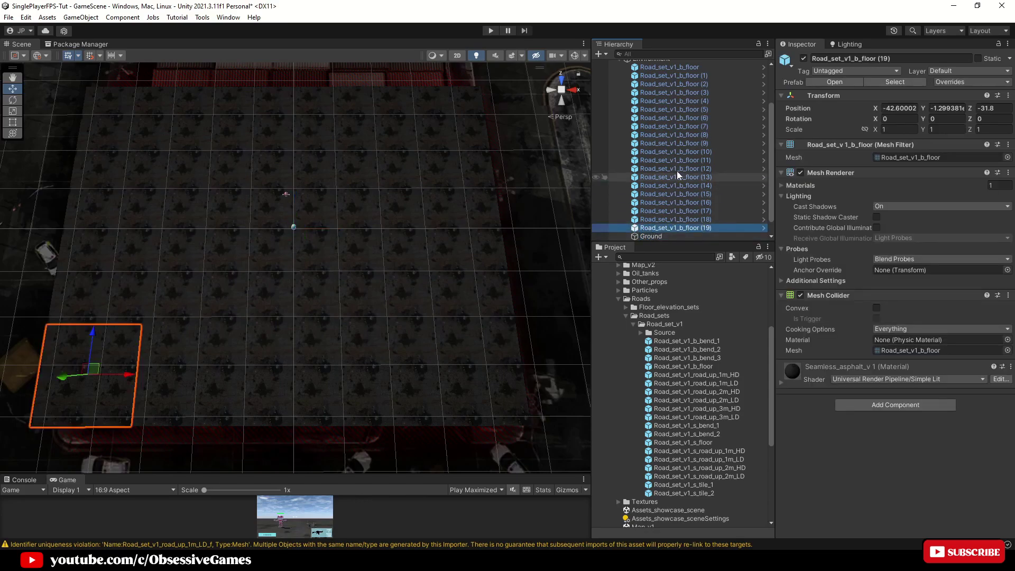
left_click(667, 68, "shift")
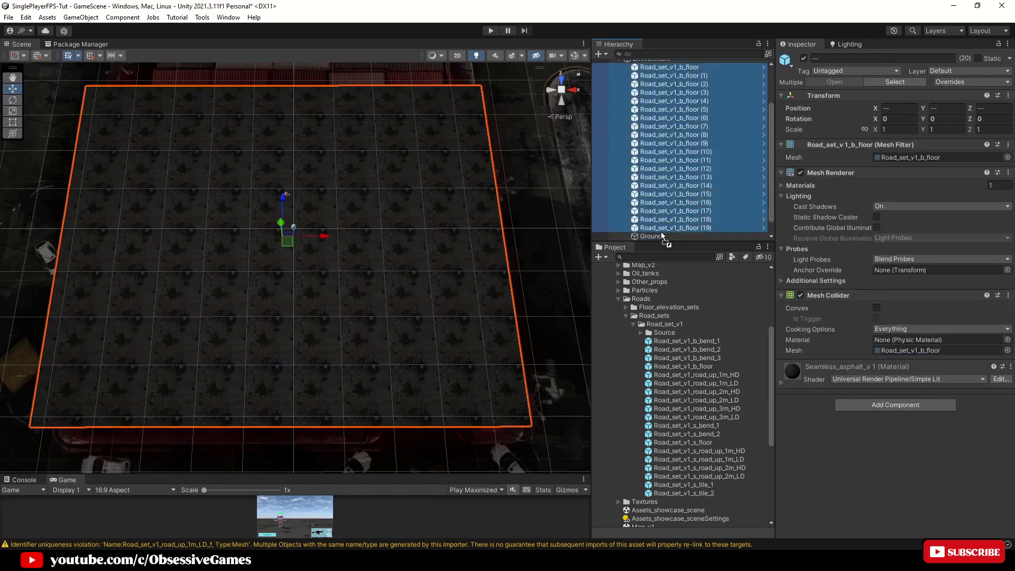
left_click_drag(662, 234, 659, 236)
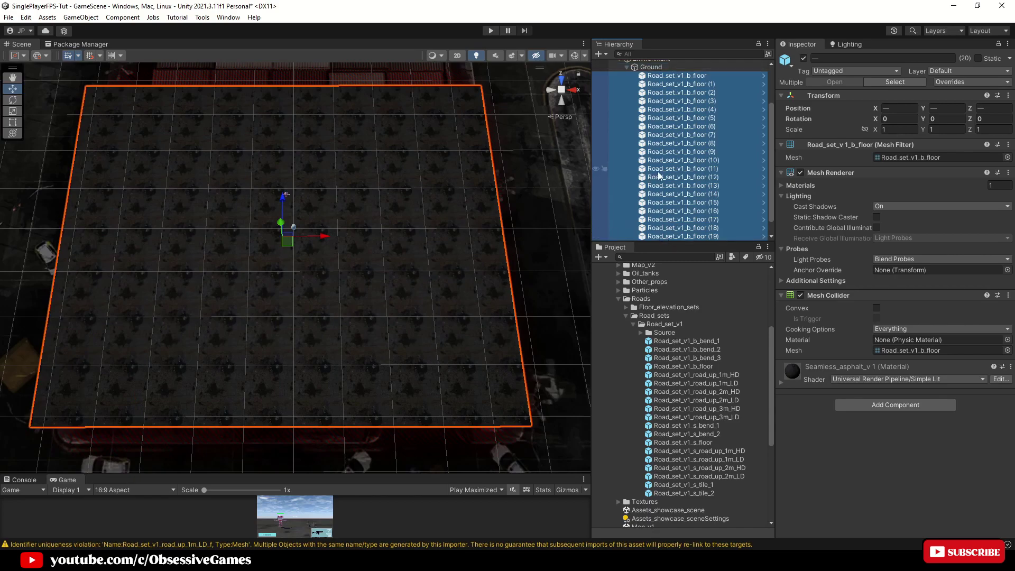
- Set the Y position of all floor tiles to 0 and raise the map Canvas to Pos Y 0.1
left_click(953, 109)
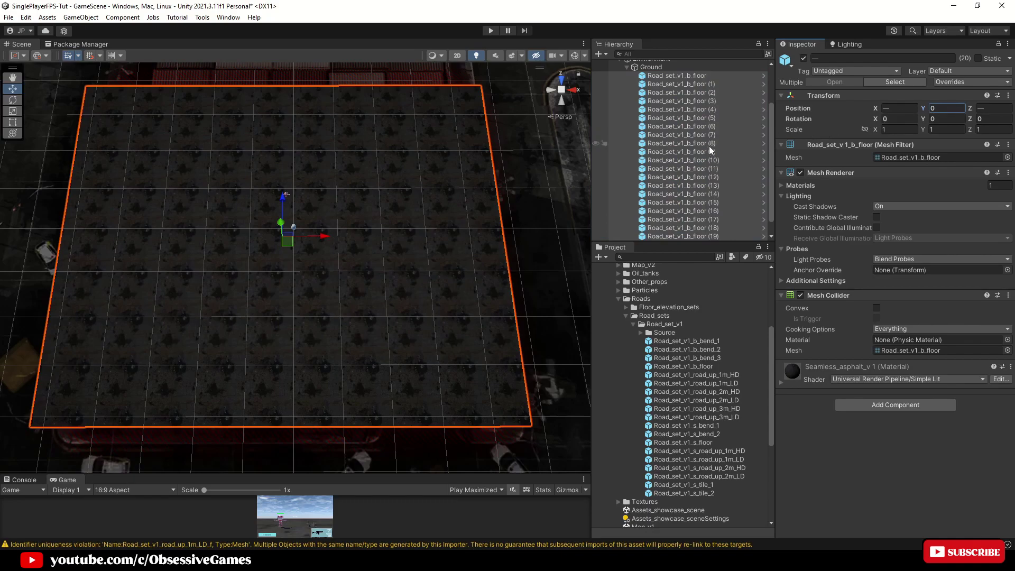
left_click(703, 135)
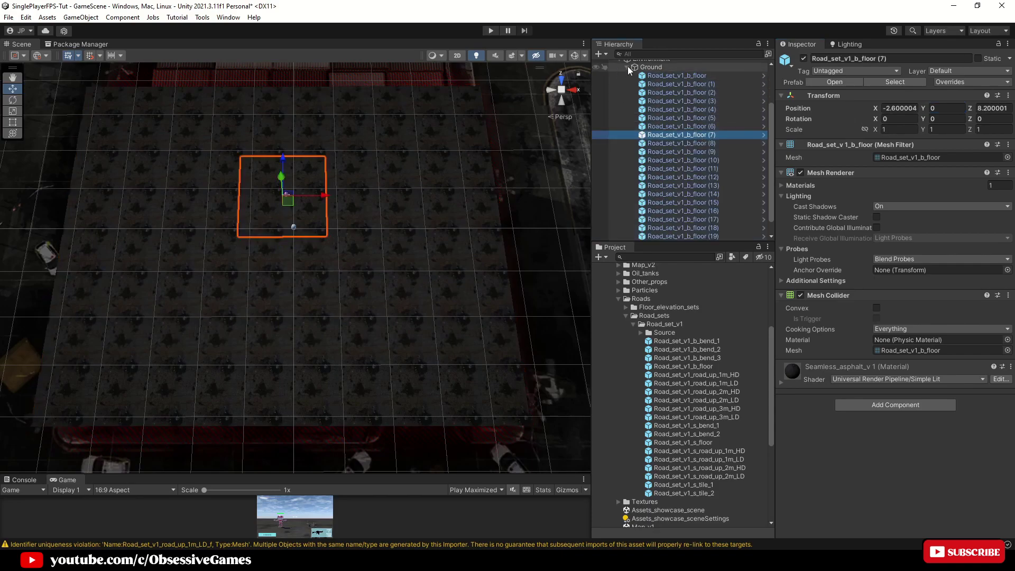
left_click(627, 67)
left_click(646, 131)
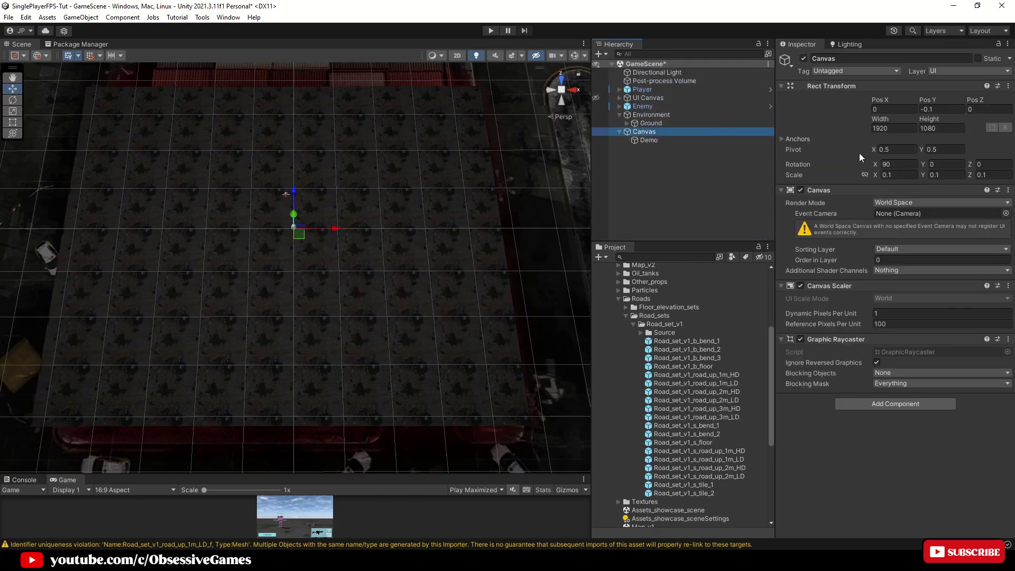
type("1")
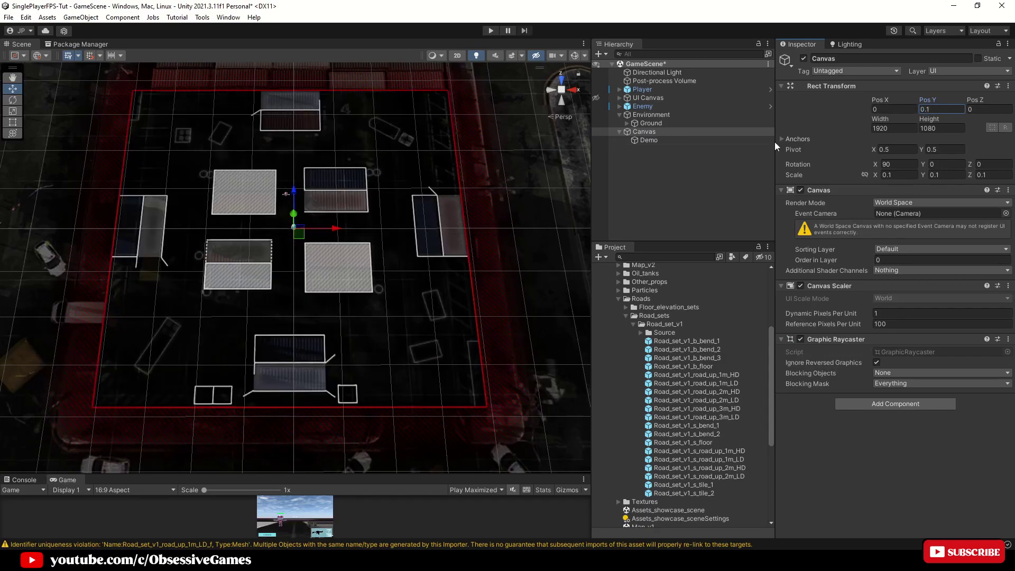
- Add the Concrete_fence_v1_c1 and Concrete_fence_v1_s1 prefabs as children of Environment
left_click(625, 315)
left_click(619, 300)
scroll(617, 344, "up", 5)
left_click(618, 380)
left_click(626, 388)
left_click(634, 397)
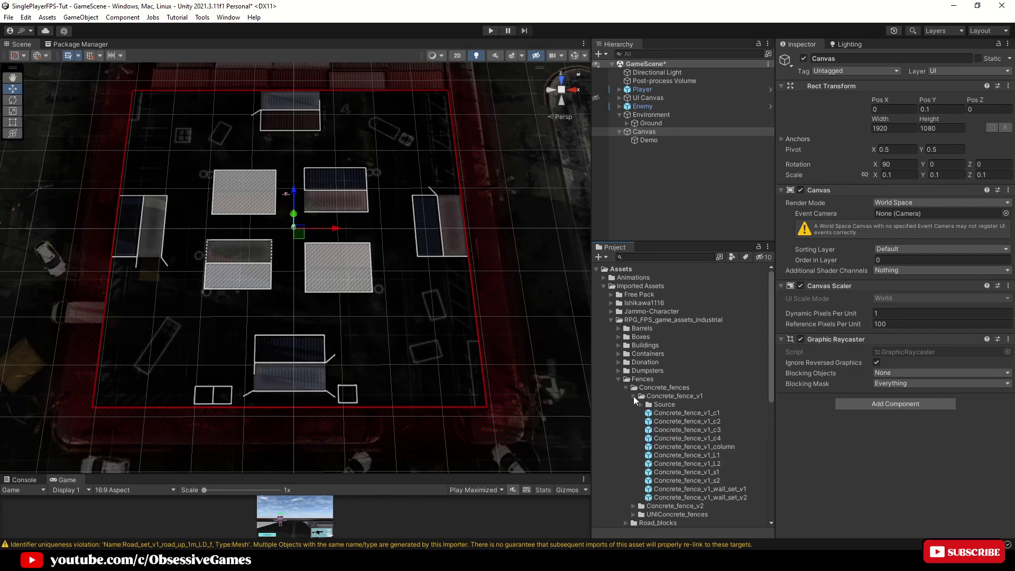
left_click_drag(683, 411, 653, 116)
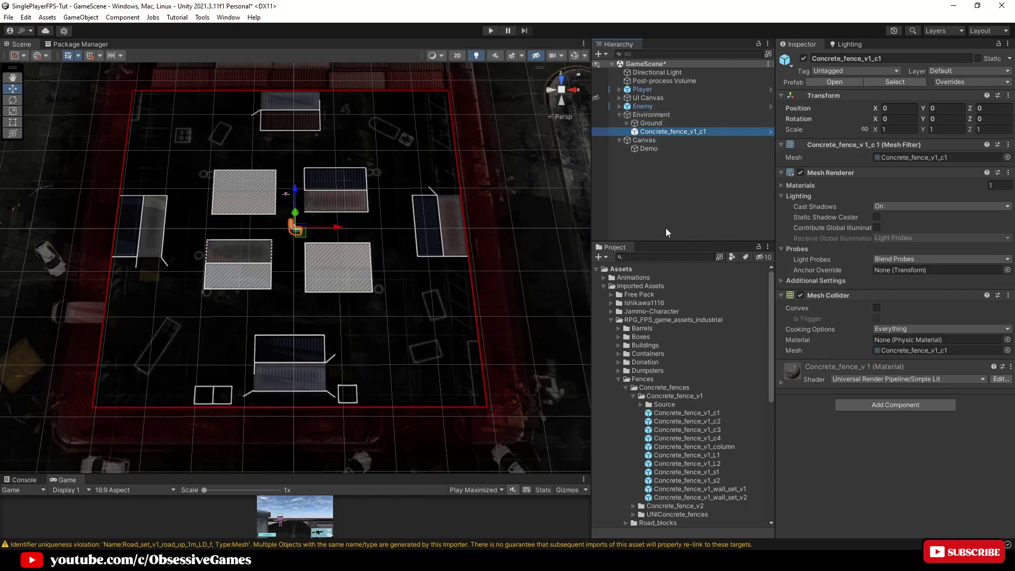
left_click_drag(700, 474, 655, 116)
- Move the Concrete_fence_v1_c1 corner piece to the upper-right corner of the map outline and rotate it to fit
double_click(672, 132)
scroll(366, 236, "down", 10)
right_click_drag(366, 236, 385, 217)
middle_click_drag(386, 217, 325, 264)
left_click_drag(224, 425, 525, 135)
key("f")
key("e")
left_click_drag(349, 285, 381, 302, "ctrl")
key("w")
scroll(296, 268, "down", 1)
- Move the Concrete_fence_v1_s1 straight piece to the fence corner and vertex-snap it to the corner piece's end
left_click(673, 140)
scroll(370, 285, "down", 5)
right_click_drag(370, 286, 406, 307)
left_click_drag(406, 307, 175, 317)
right_click_drag(406, 307, 317, 238)
key("f")
key("v")
left_click_drag(283, 234, 167, 212)
- Duplicate the straight fence piece and vertex-snap the copy to the free end of the first one
scroll(214, 254, "down", 1)
scroll(214, 252, "down", 4)
right_click_drag(214, 252, 215, 233)
key("ctrl+d")
scroll(284, 212, "up", 3)
key("v")
left_click_drag(95, 134, 284, 182)
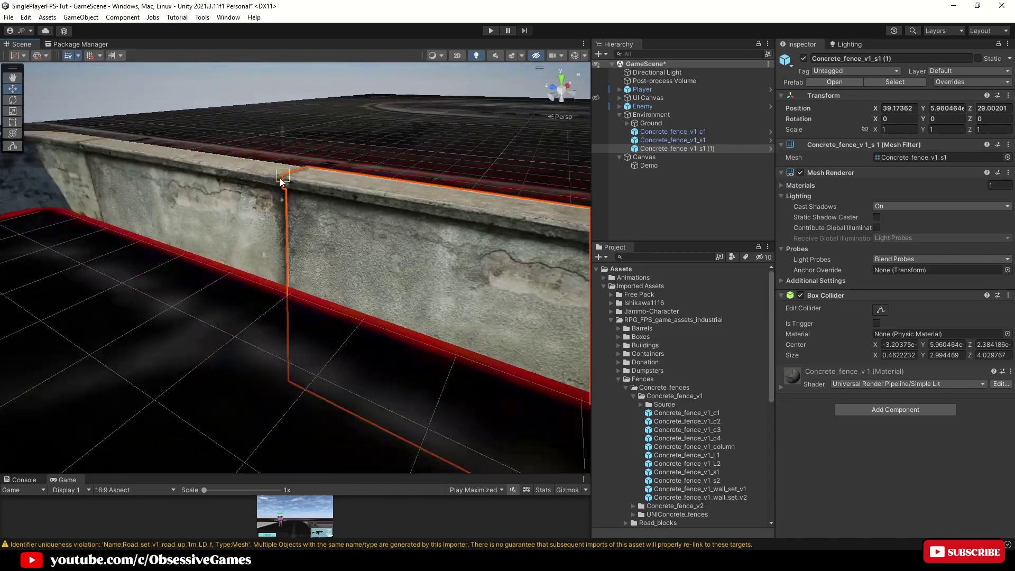
- Duplicate the straight fence pieces in growing groups and snap them end to end along the map's right edge
scroll(285, 182, "down", 4)
left_click(248, 244, "shift")
key("ctrl+d")
scroll(265, 233, "up", 4)
left_click_drag(263, 234, 238, 221)
key("ctrl+d")
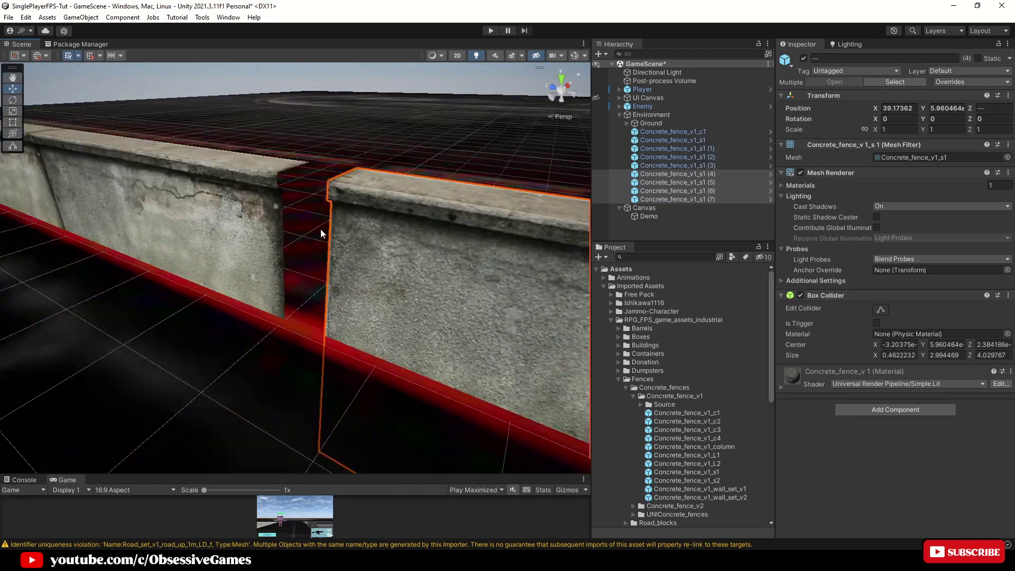
left_click_drag(335, 192, 283, 171)
scroll(339, 287, "down", 5)
key("ctrl+d")
key("ctrl+d")
scroll(305, 335, "down", 5)
- Duplicate the corner fence piece, set its Y rotation to -90 and fit it to the lower end of the fence
left_click(95, 220)
key("ctrl+d")
left_click(946, 119)
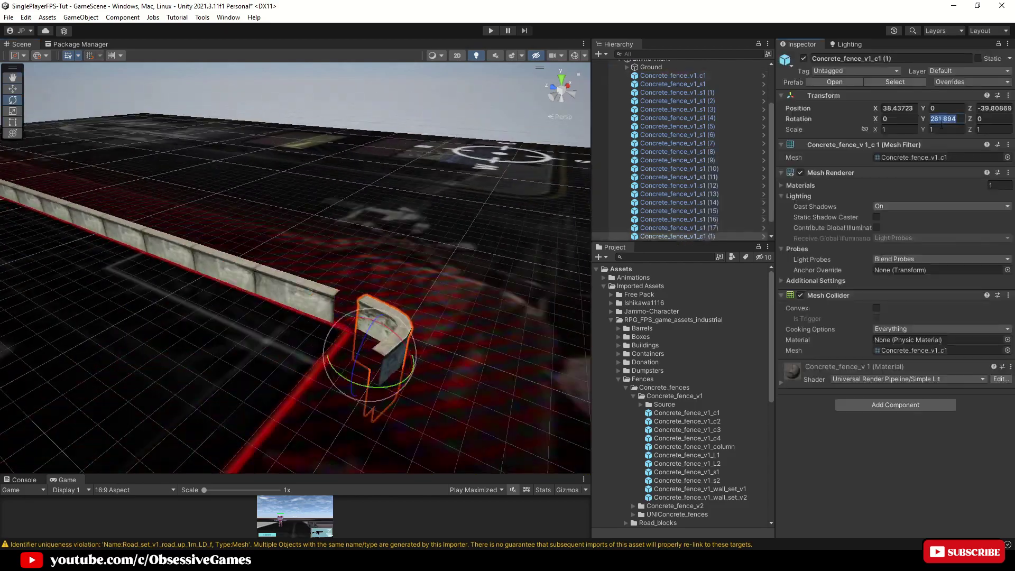
type("-90w")
mouse_move(376, 340)
left_mouse_down()
mouse_move(363, 335)
mouse_move(386, 345)
left_mouse_up()
- Create an empty child object named Borders under Environment
scroll(370, 328, "down", 8)
right_click_drag(370, 328, 223, 290)
middle_click_drag(257, 288, 318, 285)
scroll(655, 178, "up", 1)
right_click(646, 91)
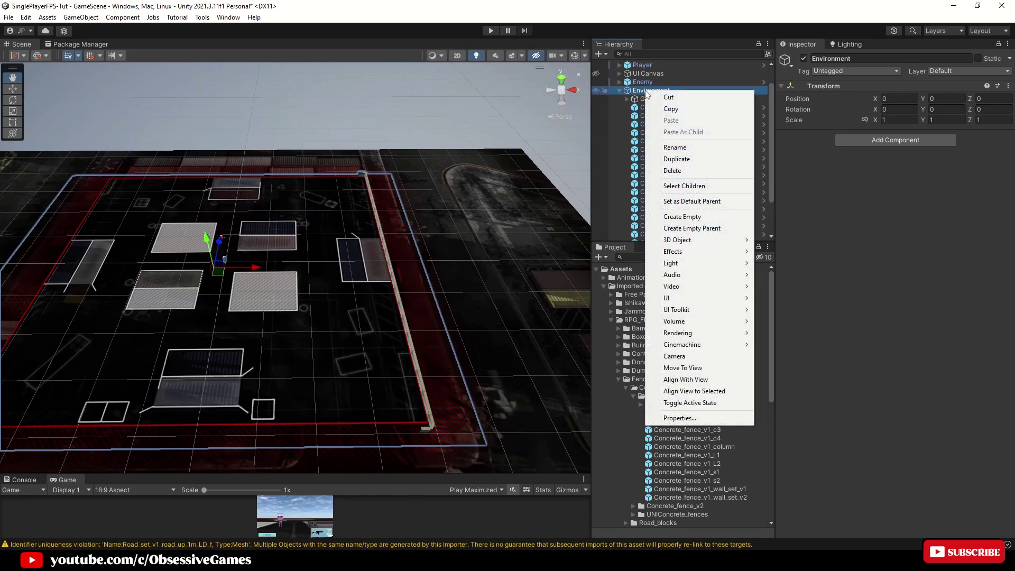
left_click(676, 217)
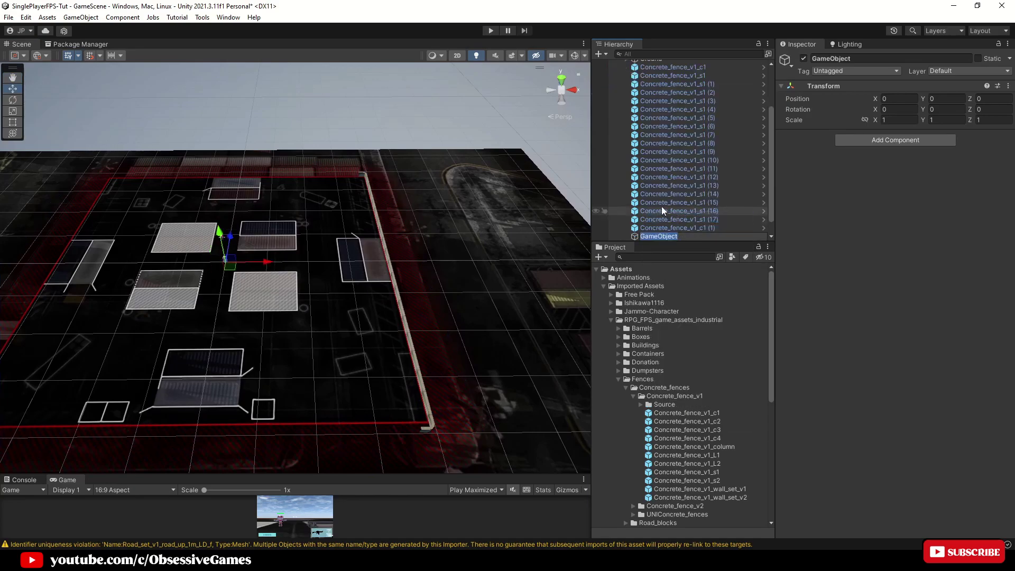
type("Borders")
key("Return")
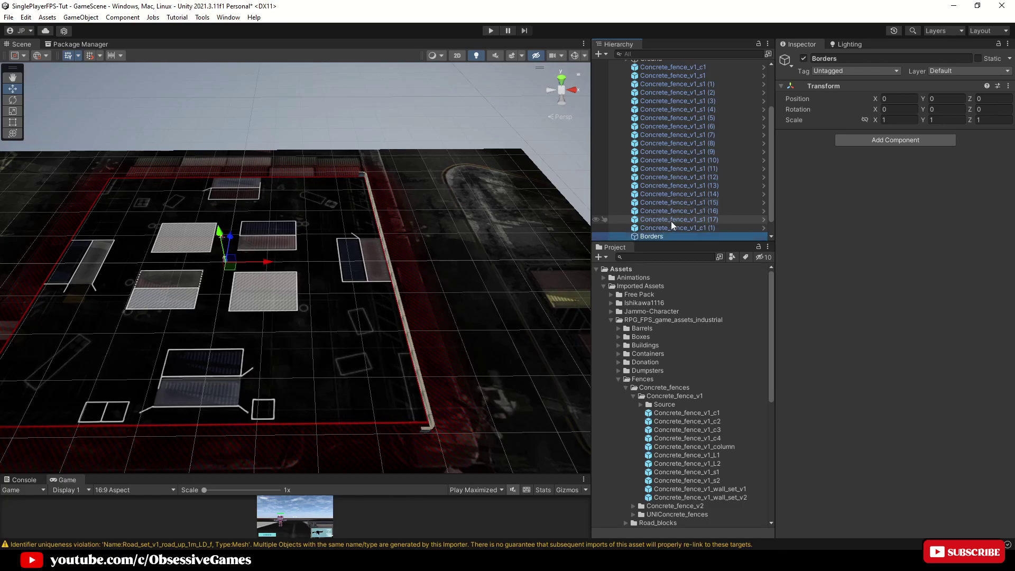
- Move all the concrete fence pieces under Environment into the Borders object
left_click(671, 223)
scroll(671, 222, "up", 3)
left_click(664, 132, "shift")
scroll(658, 153, "down", 3)
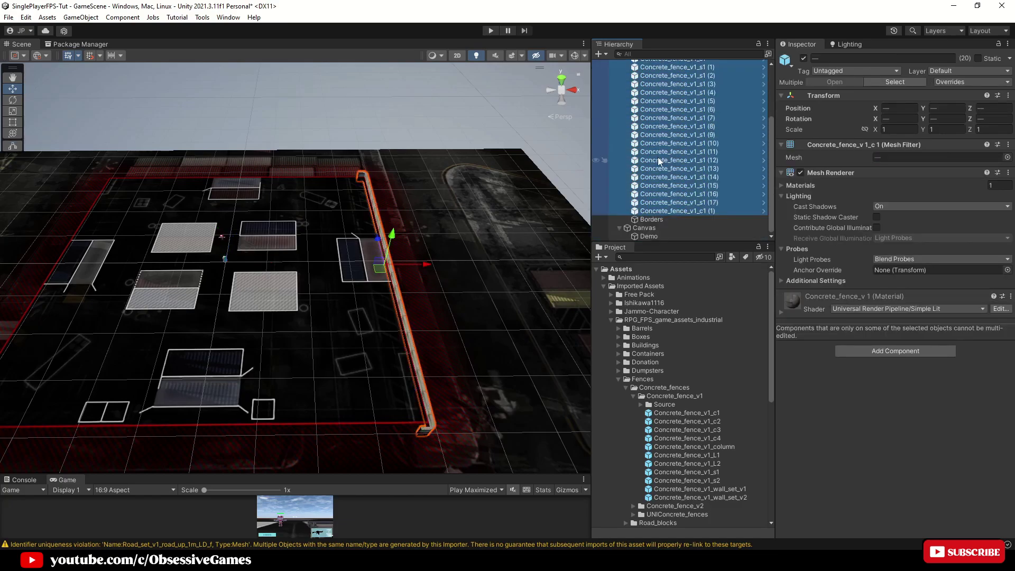
left_click_drag(653, 214, 656, 221)
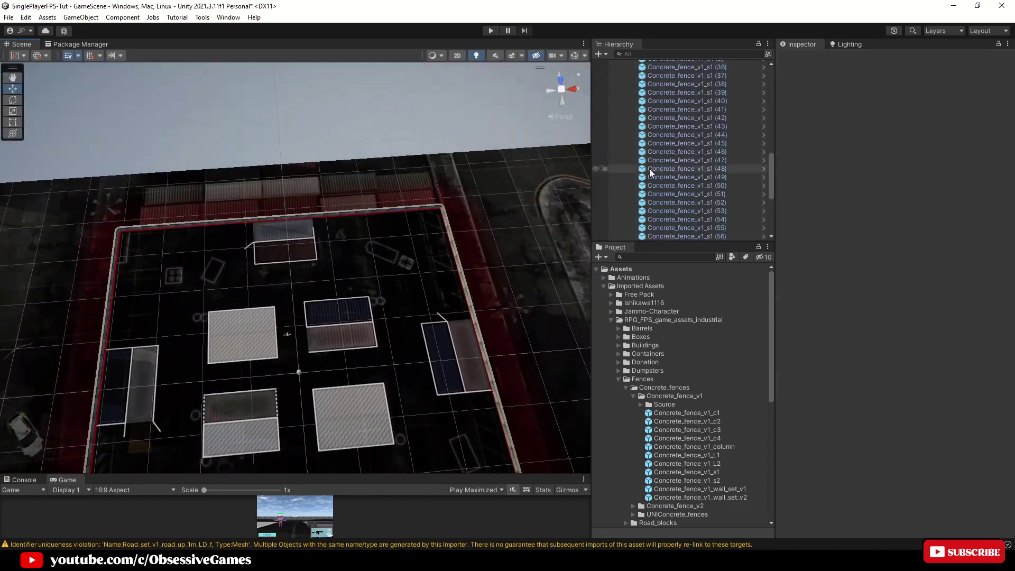
- Select every fence piece in Borders and raise them together to ground level, then collapse the Borders group
left_click(682, 218)
scroll(689, 176, "up", 15)
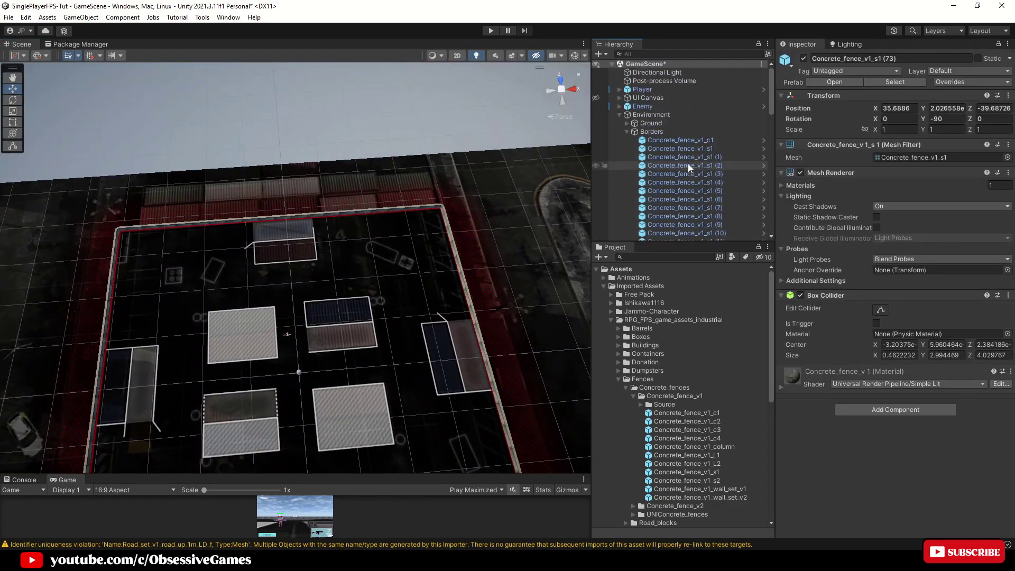
left_click(681, 140, "shift")
right_click_drag(332, 282, 325, 265)
middle_click_drag(325, 265, 356, 208)
scroll(356, 208, "up", 5)
right_click_drag(356, 208, 347, 233)
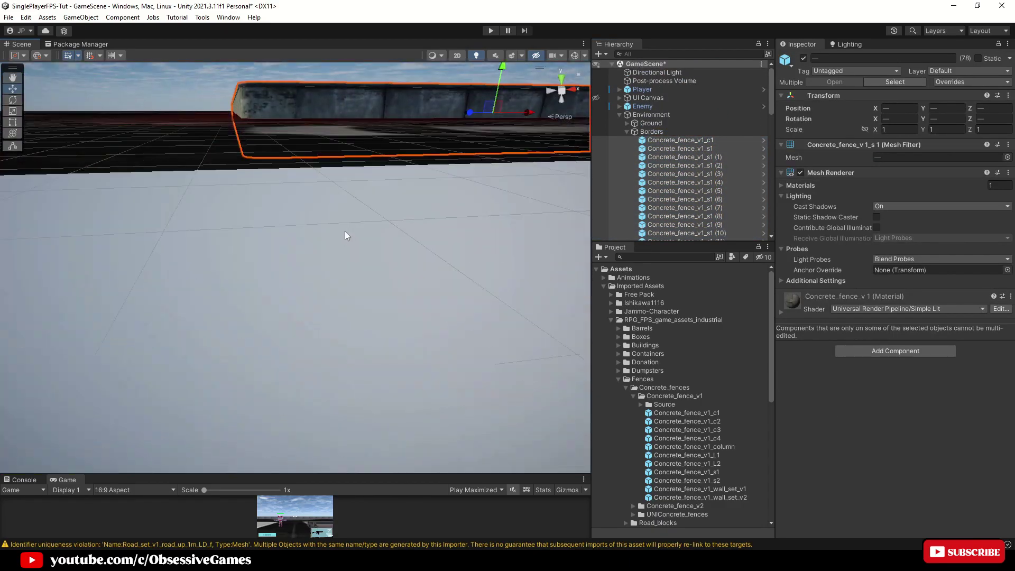
middle_click_drag(347, 233, 350, 196)
left_click_drag(487, 128, 489, 120)
middle_click_drag(406, 110, 399, 133)
right_click_drag(400, 134, 370, 293)
left_click(627, 132)
- Shift the Canvas map reference to Pos Z -0.7 to centre it inside the fence
left_click(642, 141)
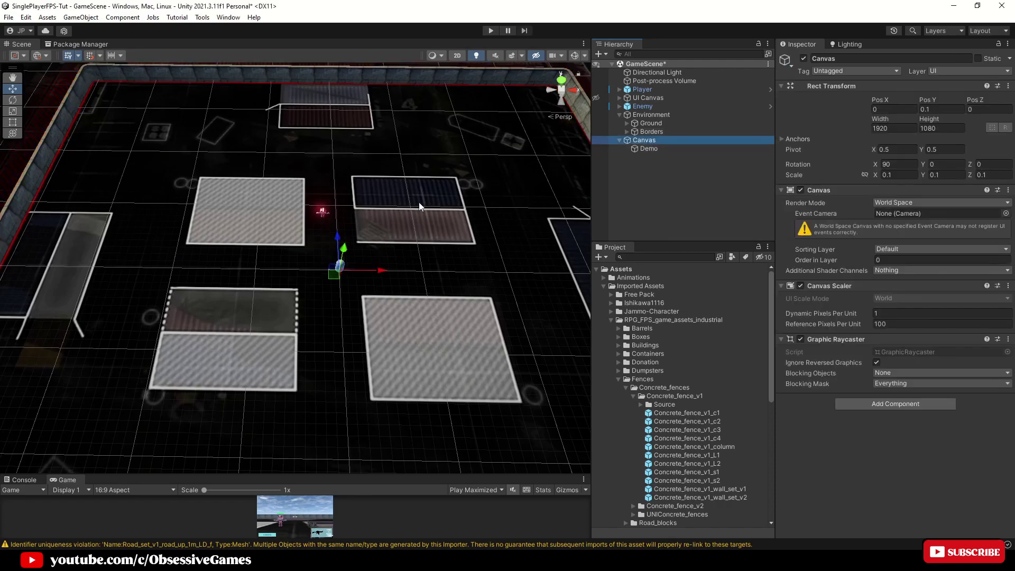
scroll(419, 203, "down", 5)
mouse_move(422, 225)
right_mouse_down()
mouse_move(427, 212)
mouse_move(433, 270)
mouse_move(429, 227)
right_mouse_up()
left_click_drag(331, 211, 335, 214)
middle_click_drag(434, 248, 438, 255)
- Open the Cargo_container_v1 asset folder and preview the Cargo_container_v1_LD1close prefab
left_click(619, 379)
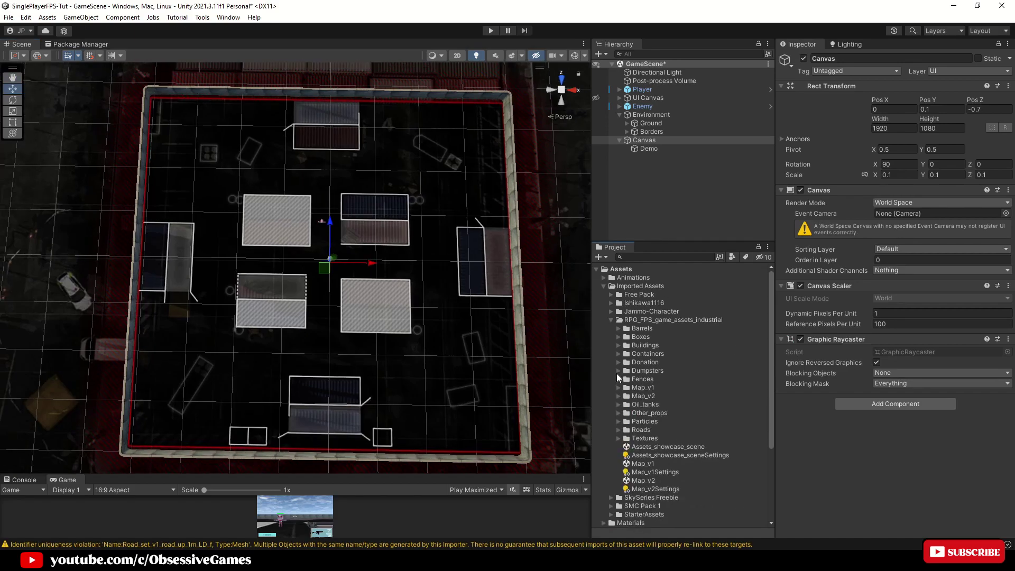
left_click(618, 354)
left_click(627, 362)
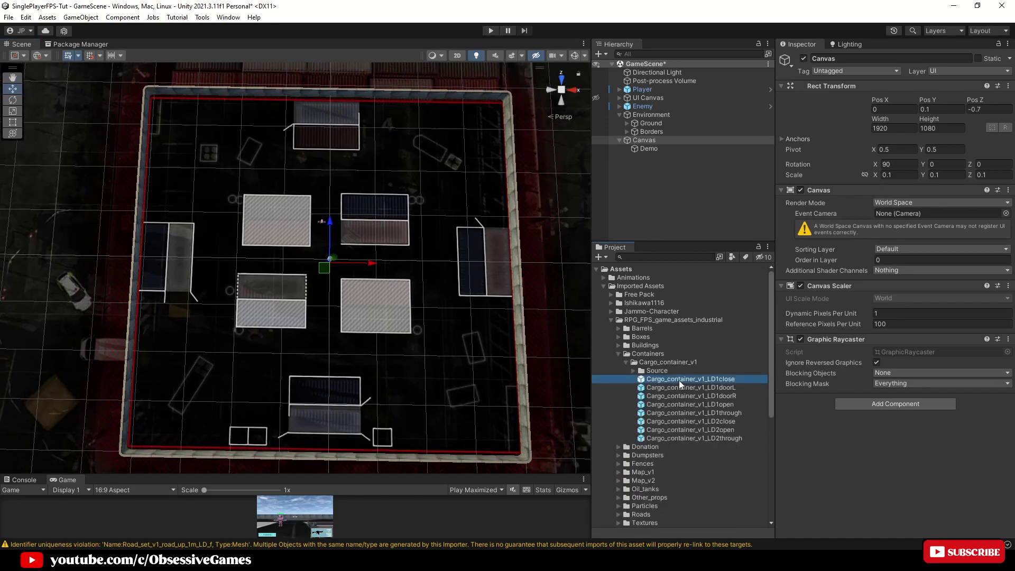
left_click(679, 379)
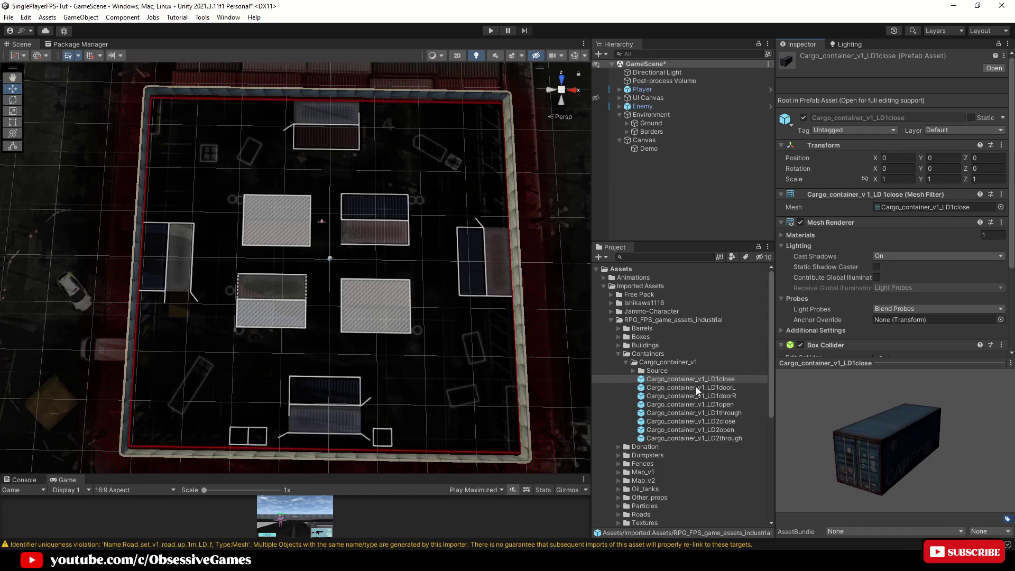
- Create an empty Containers object under Environment and add the LD1close, LD1open and LD1through cargo containers to it
right_click(644, 116)
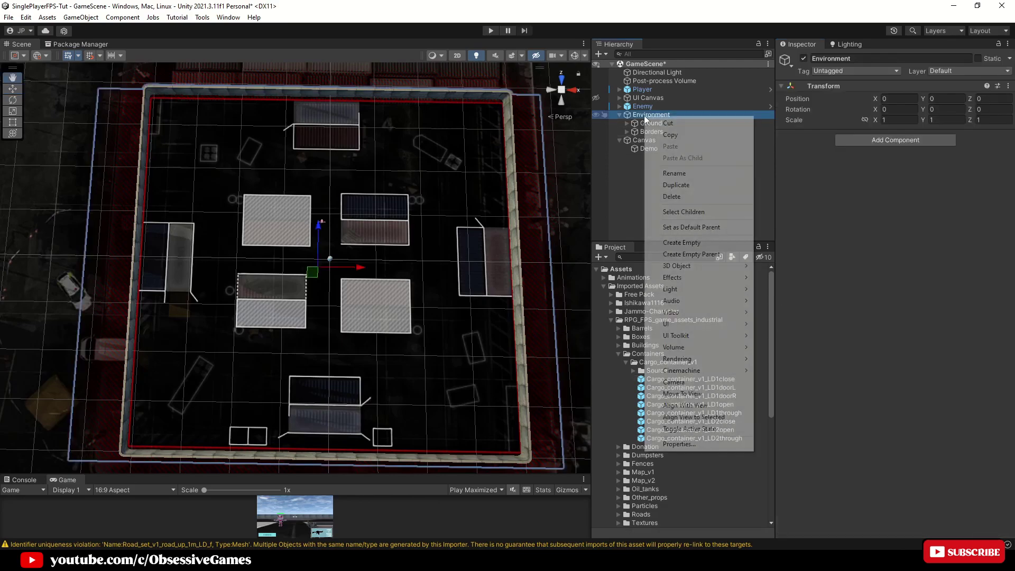
left_click(675, 242)
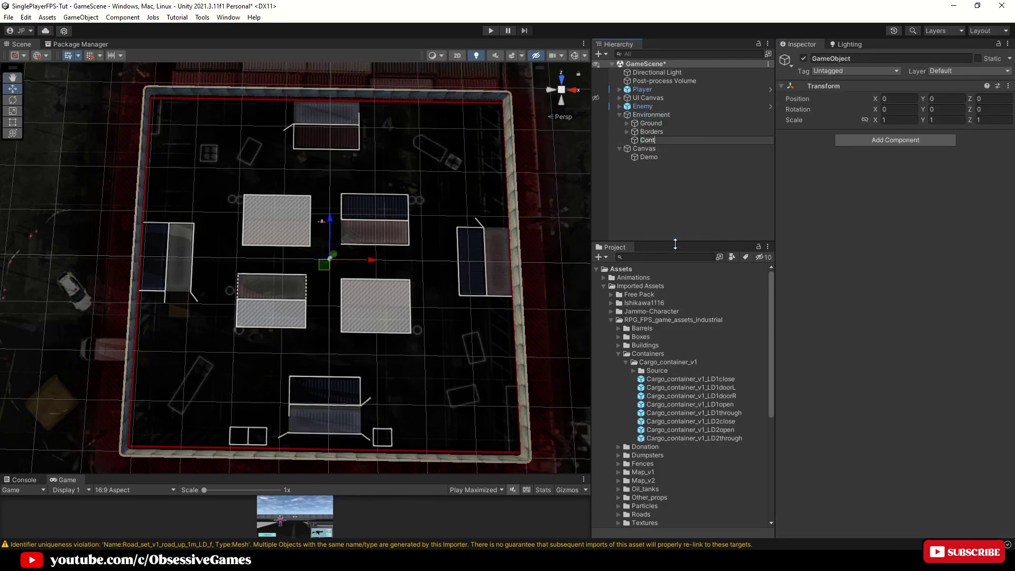
left_click_drag(658, 142, 658, 141)
left_click_drag(691, 404, 659, 141)
- Place the closed cargo container on a map outline and distribute duplicates of it over the other container outlines
left_click(693, 150)
left_click_drag(324, 264, 272, 223)
key("ctrl+d")
left_click_drag(272, 223, 265, 291)
key("ctrl+d")
key("ctrl+d")
left_click_drag(318, 114, 135, 240)
key("ctrl+d")
left_click_drag(135, 240, 453, 275)
key("ctrl+d")
left_click_drag(454, 275, 318, 394)
- Place and duplicate the open and walk-through containers on the map's remaining container outlines
left_click(692, 157)
left_click_drag(378, 238, 501, 248)
key("ctrl+d")
left_click_drag(502, 247, 321, 423)
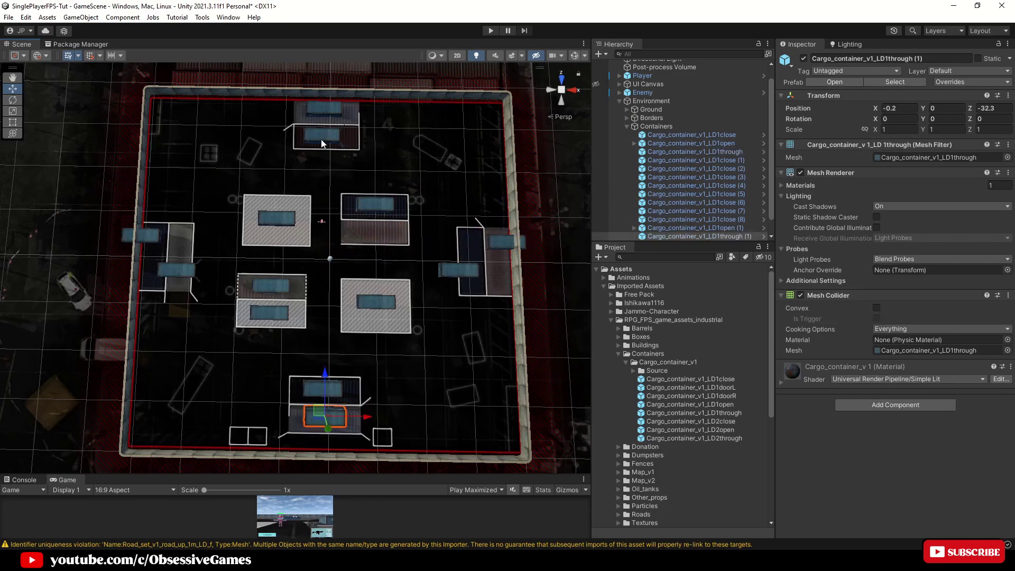
left_click(319, 135)
key("ctrl+d")
left_click_drag(317, 140, 371, 241)
- Move a container at the map's left edge onto its outline and set its Y rotation to 90
left_click(277, 219)
middle_click_drag(247, 247, 299, 240)
left_click_drag(195, 233, 209, 249)
left_click(946, 119)
type("90")
- Scale a container up to fit its outline, set the neighbouring container's scale to 1.7601 and align it
left_click(321, 279)
left_click(379, 382)
left_click_drag(267, 323, 282, 323)
key("r")
left_click_drag(272, 318, 313, 318)
left_click_drag(313, 319, 476, 330, "alt")
key("w")
left_click(304, 303)
left_click(899, 130)
type("1.7601")
left_click_drag(312, 307, 315, 308)
- Set the Y rotation of the closed container at the map's right edge, Cargo_container_v1_LD1close (7), to 90
left_click(224, 239)
left_click(350, 260)
left_click(947, 119)
type("90")
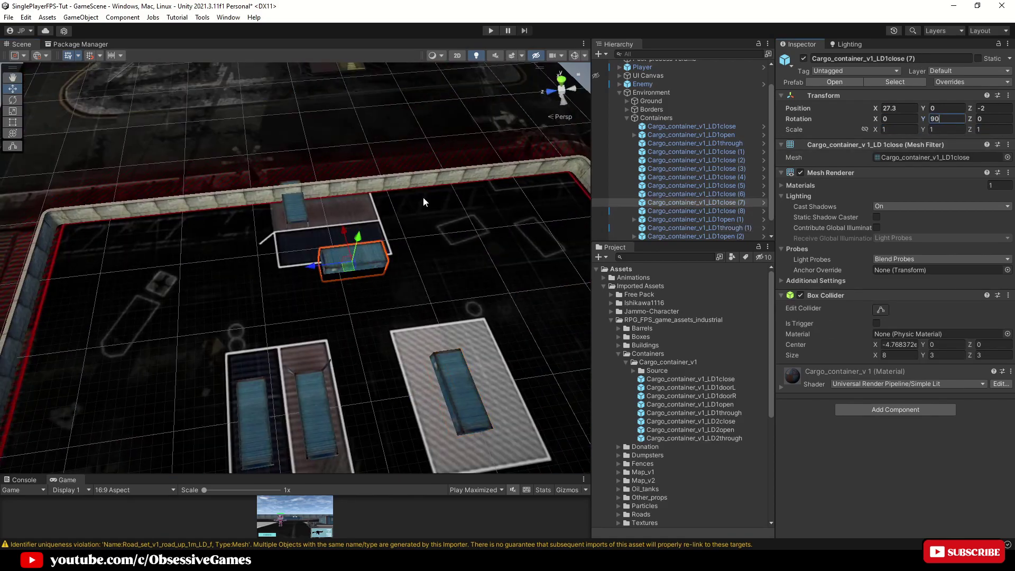
- Set the scale of all the cargo containers to 1.7601 and fit the right-edge container onto its outline
left_click(691, 126)
left_click(696, 219, "shift")
left_click(899, 130)
type("1.7601")
left_click(324, 212)
left_click_drag(348, 267, 330, 249)
- Set the central open container's Y rotation to 180 and move it onto its outline
middle_click_drag(317, 383, 312, 264)
left_click(307, 296)
left_click(944, 119)
type("180")
left_click_drag(298, 290, 296, 305)
- Set the Y rotation of Cargo_container_v1_LD1open (1) to 180
left_click(241, 296)
middle_click_drag(166, 373, 308, 260)
left_click(206, 328)
left_click(944, 119)
type("180")
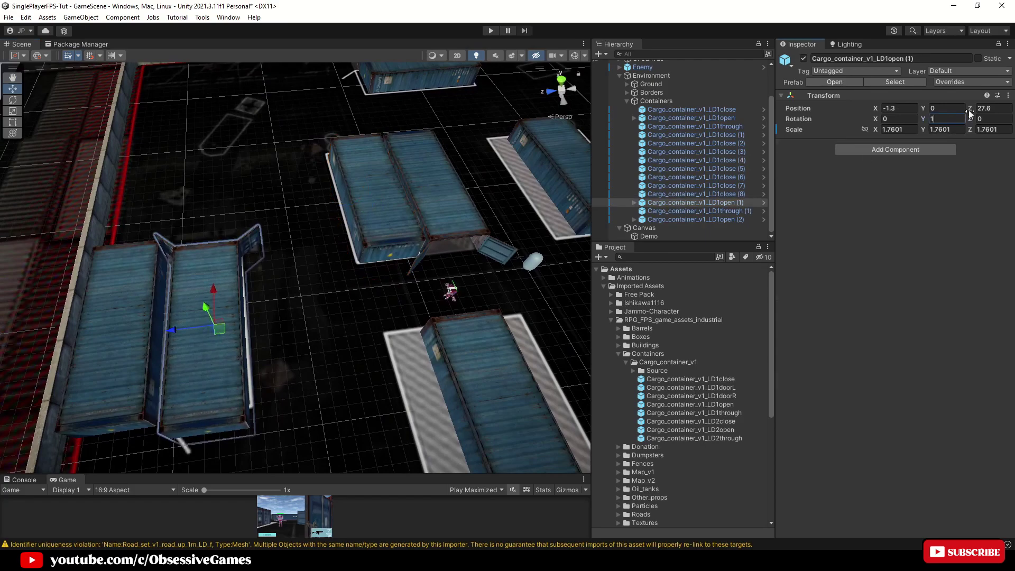
- Stretch the single container on one large central outline to fill the outline and nudge it into place
left_click(121, 338)
scroll(174, 327, "down", 5)
left_click(173, 329)
middle_click_drag(173, 329, 222, 333)
key("r")
left_click_drag(172, 335, 130, 338)
left_click_drag(213, 323, 211, 313)
- Widen the container on the other large central outline along Z and align it with the outline
left_click(329, 193)
left_click_drag(971, 130, 997, 130)
key("w")
middle_click_drag(339, 253, 268, 253)
left_click_drag(260, 196, 270, 201)
- Select all the cargo containers and set their Y position to 0
left_click(261, 317)
left_click(307, 317)
left_click(691, 109)
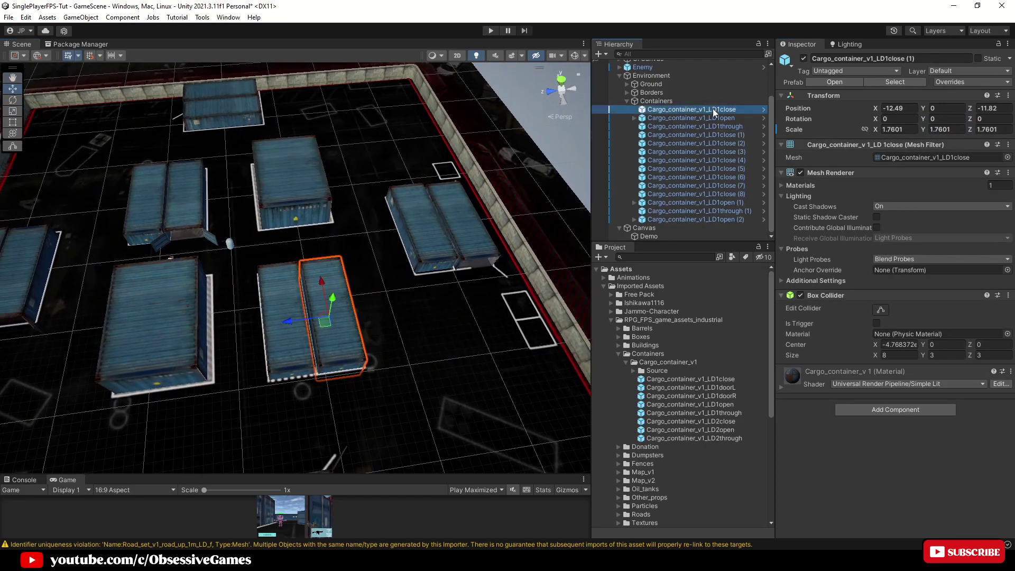
left_click(695, 220, "shift")
left_click(959, 108)
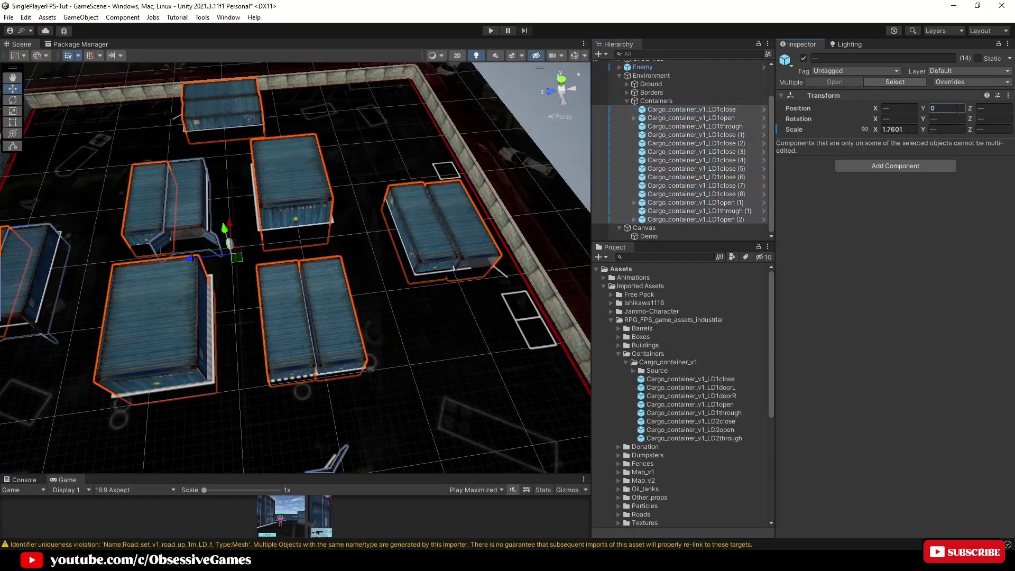
- Hide the Canvas map reference and raise all the cargo containers together to Y 2.54, onto the ground
left_click(657, 227)
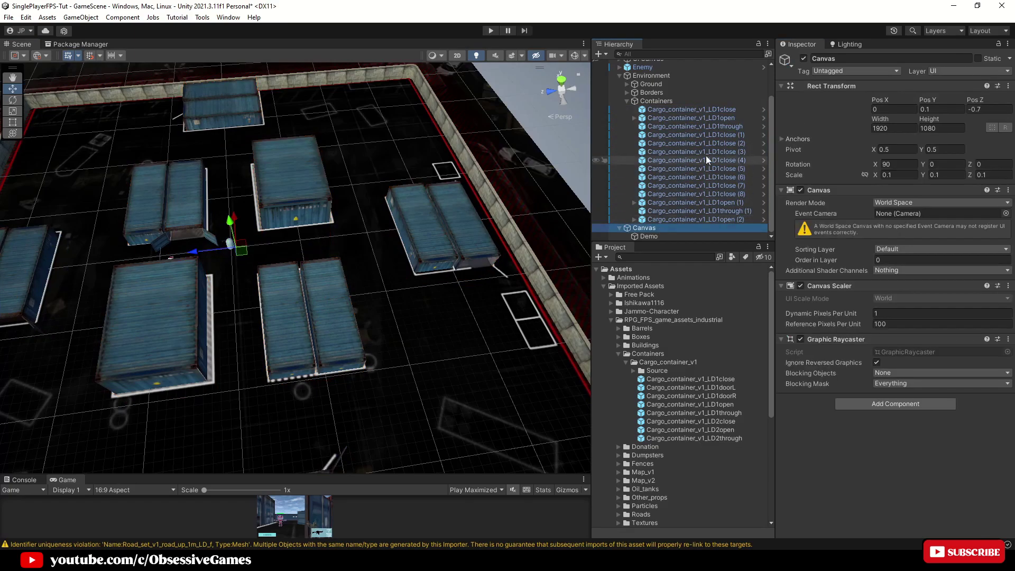
left_click(805, 59)
left_click(691, 110)
left_click(695, 219, "shift")
left_click_drag(325, 302, 376, 301, "alt")
right_click_drag(376, 300, 418, 264)
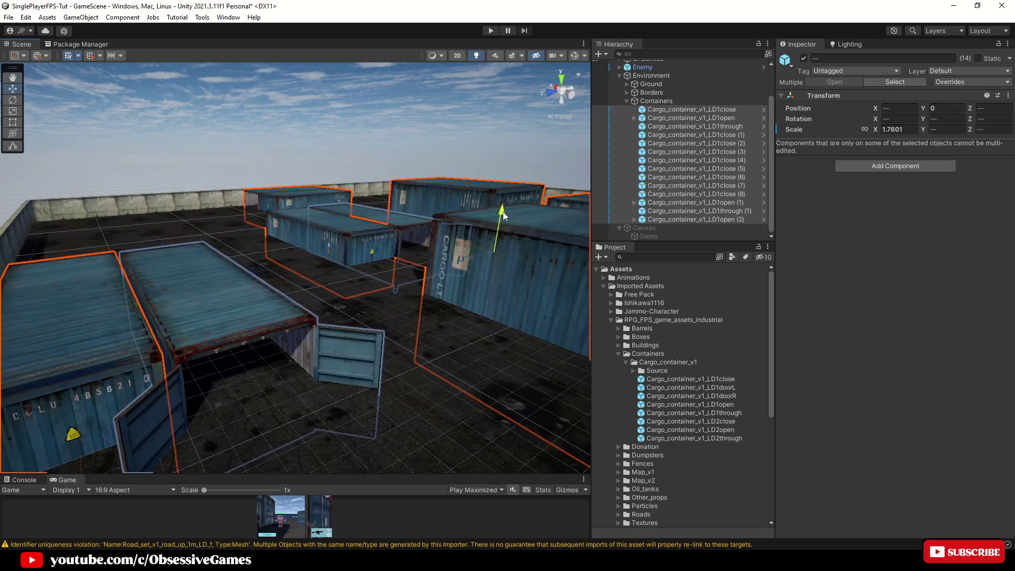
left_click_drag(503, 213, 508, 181)
- Reactivate the Canvas map reference
right_click_drag(476, 232, 349, 254)
left_click(345, 251)
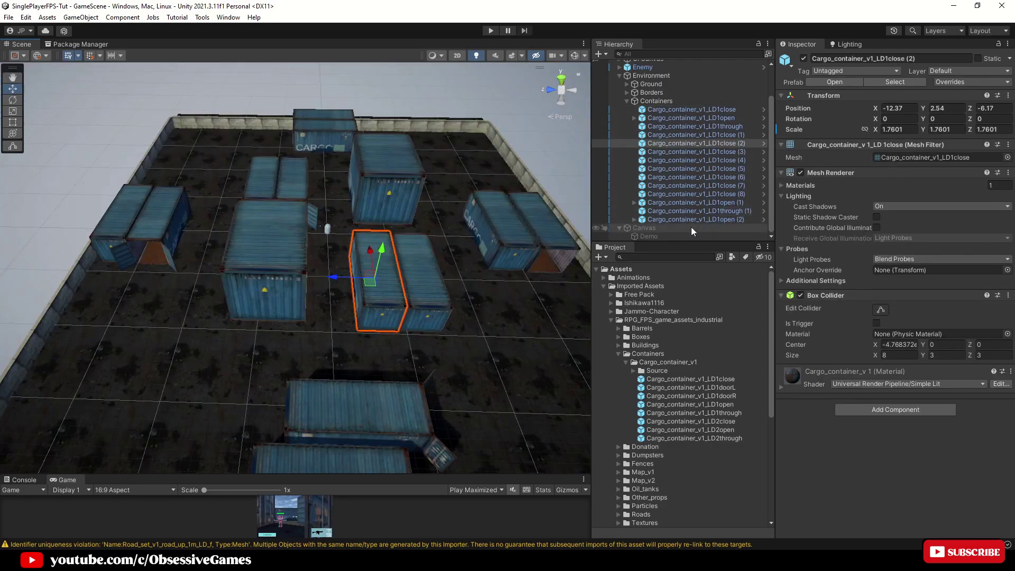
left_click(691, 228)
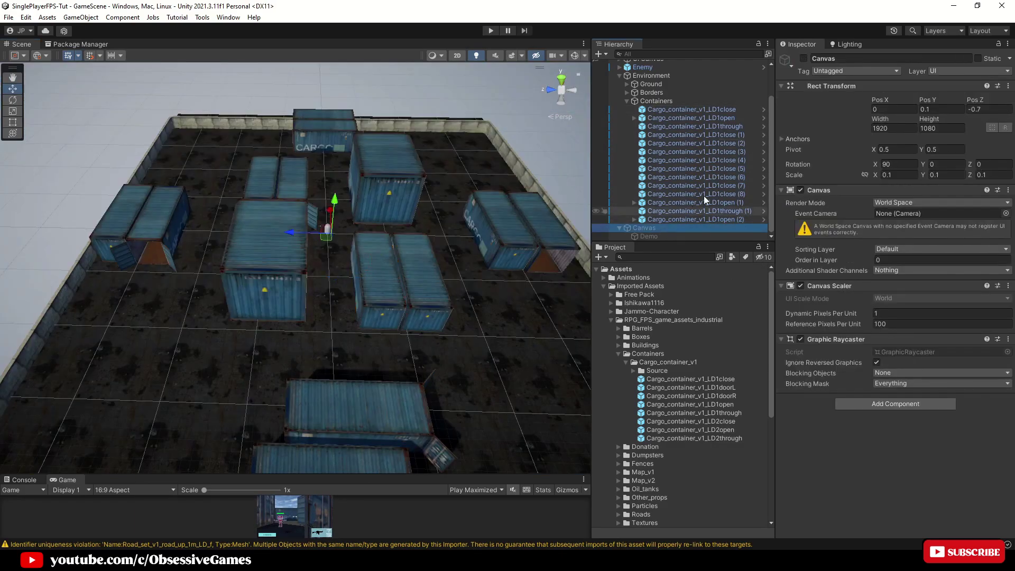
left_click(804, 58)
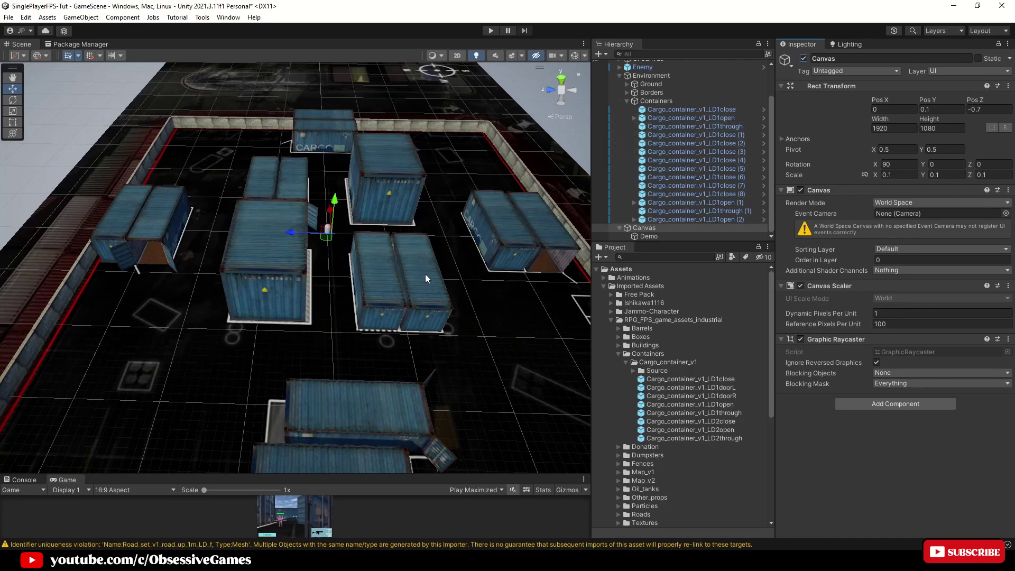
- Collapse the Containers group and create an empty child object named Props under Environment
left_click(628, 101)
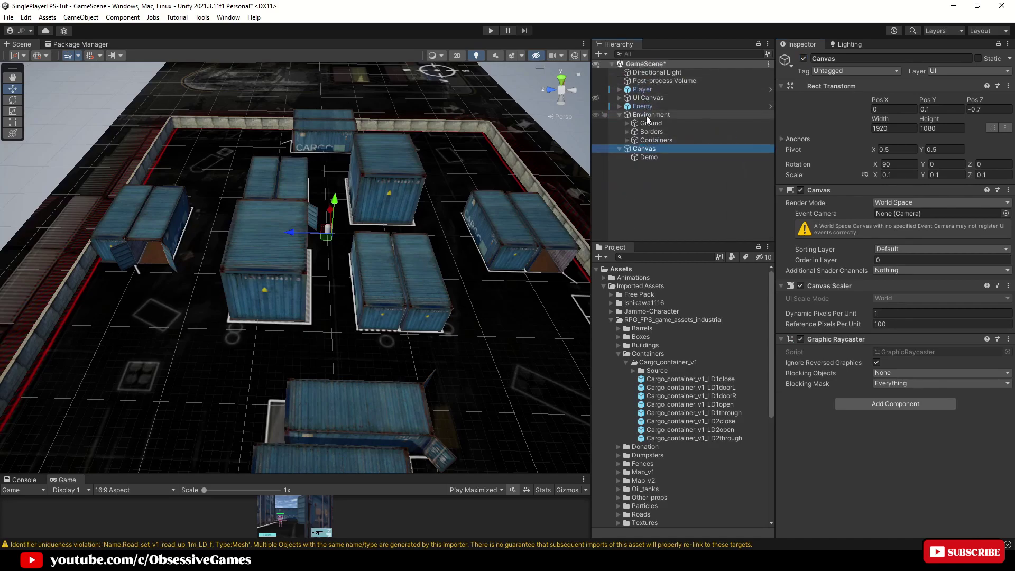
right_click(646, 116)
left_click(684, 243)
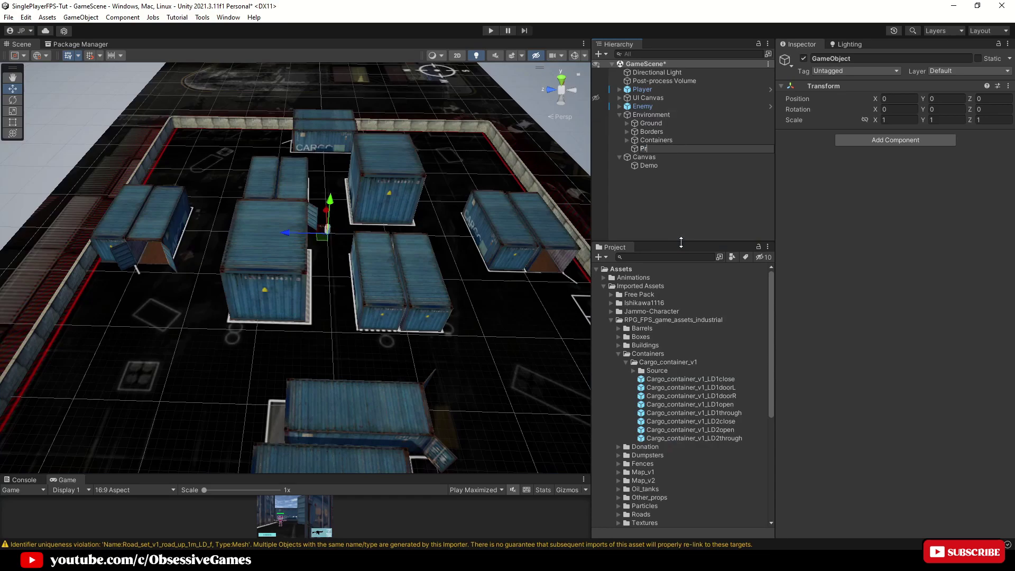
- Add the Barrel_v1_LD1 prefab from the Barrels assets to the Props object
left_click(619, 353)
left_click(619, 328)
left_click(626, 337)
left_click(668, 354)
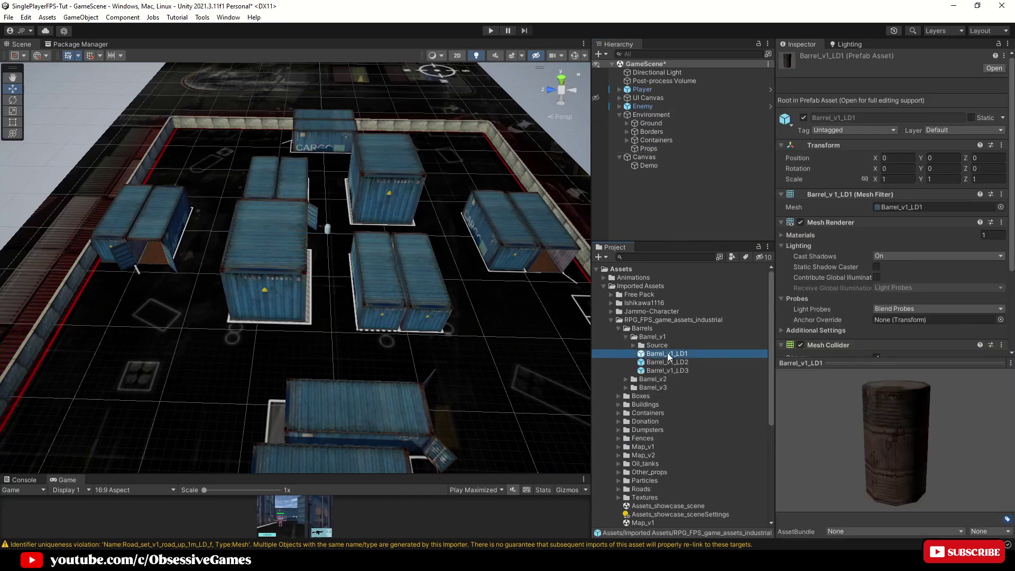
left_click_drag(668, 354, 652, 151)
- Add the Dumpsters_v1_garbadge prefab to the Props object
left_click(626, 336)
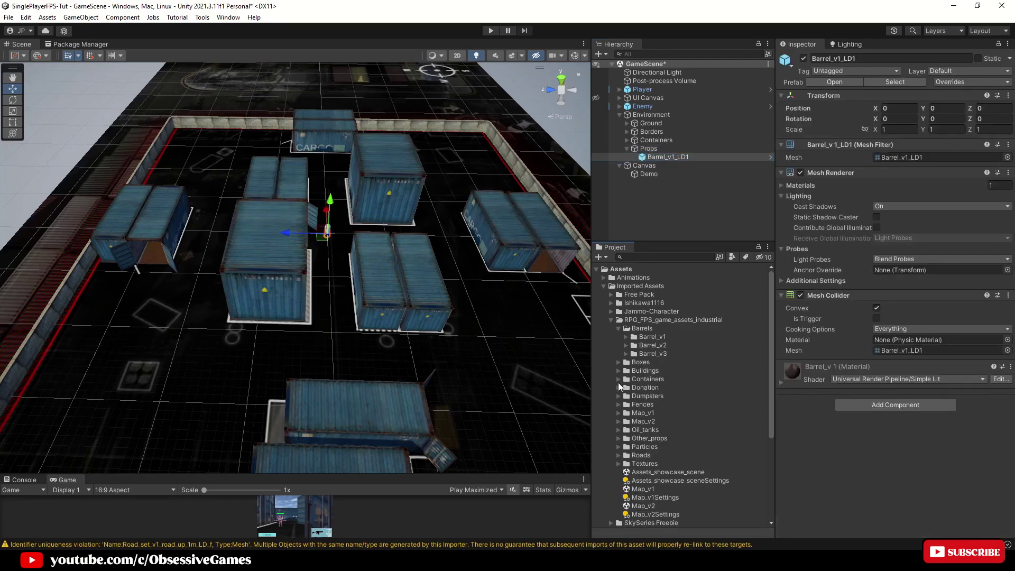
left_click_drag(693, 277, 648, 151)
left_click(618, 396)
- Frame the Barrel_v1_LD1 prop and scale it up uniformly to 2.2905
left_click(664, 158)
key("f")
key("r")
left_click_drag(306, 296, 308, 275)
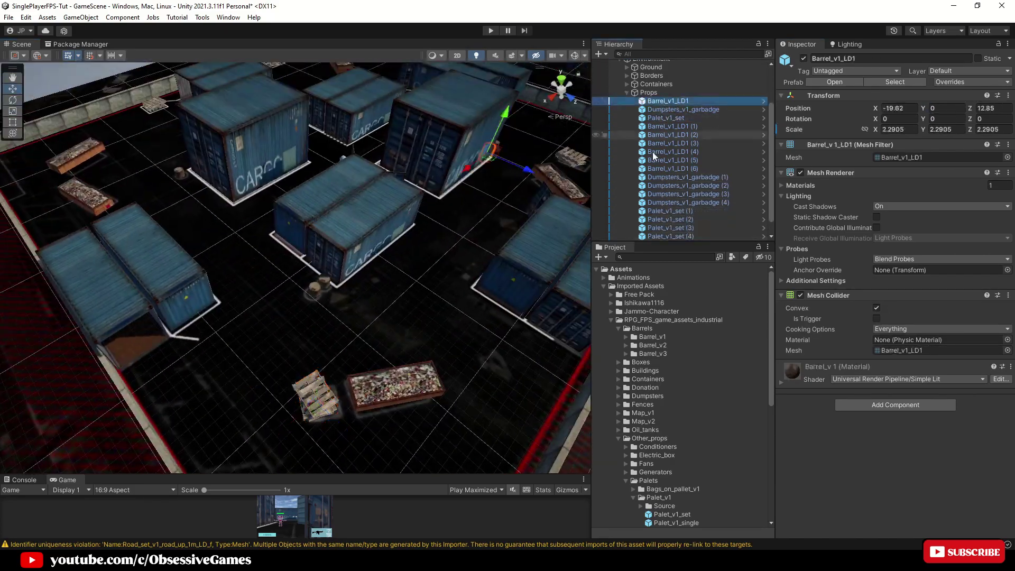
- Select all the barrels, dumpsters and pallets in Props and set their Y position to 0
scroll(661, 185, "down", 1)
left_click(668, 219, "shift")
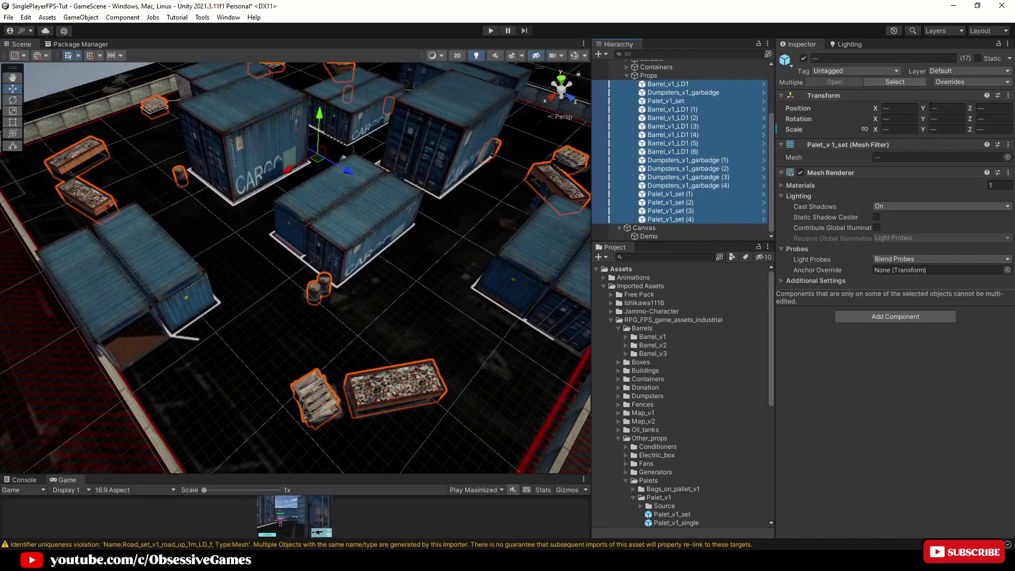
left_click(941, 108)
- Hide the Canvas map reference and raise all the props together to Y 1.09
left_click(650, 229)
scroll(652, 224, "up", 1)
left_click(677, 104)
left_click(669, 236, "shift")
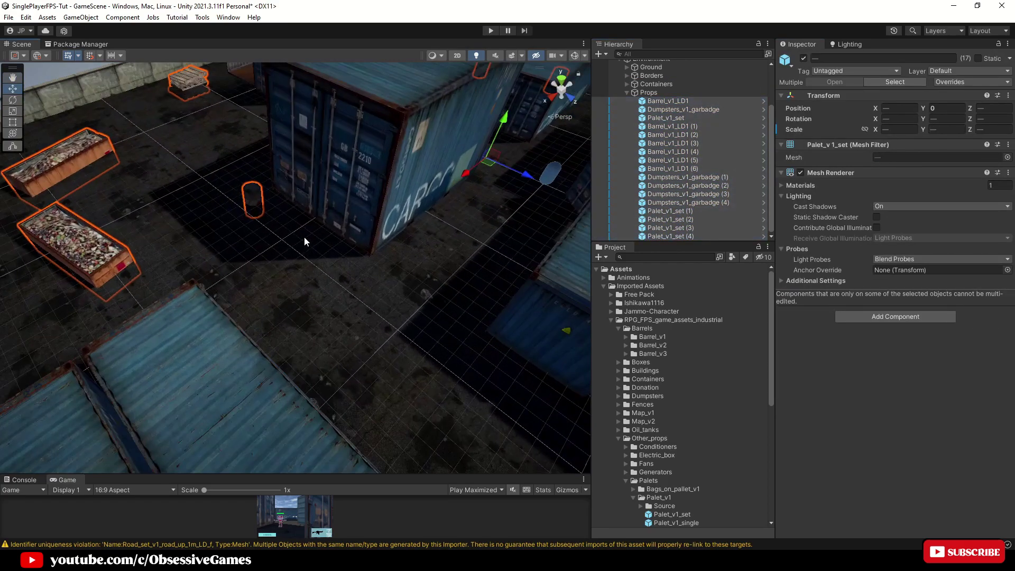
right_click_drag(304, 238, 300, 283)
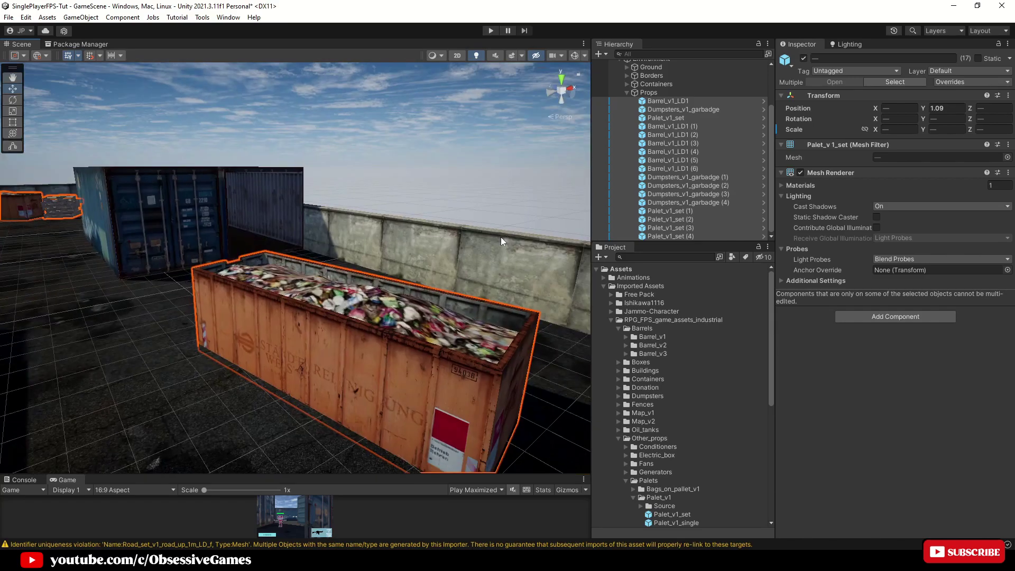
right_click_drag(500, 237, 522, 232)
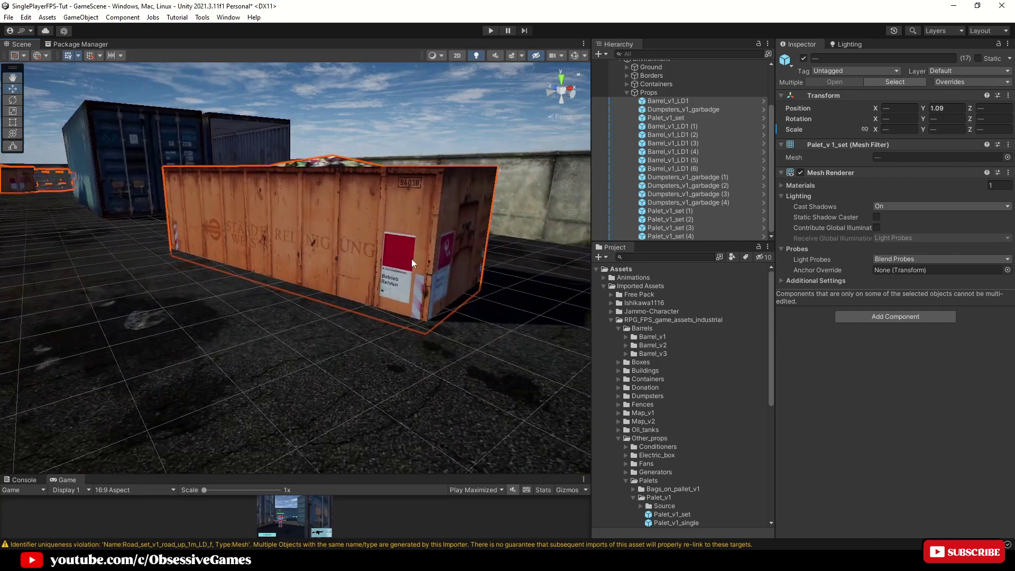
- Reorder the Props children so that the barrels, the dumpsters and the pallets are each grouped together
left_click(668, 100)
left_click(667, 126)
left_click(668, 169, "shift")
left_click_drag(663, 130, 667, 106)
left_click(670, 161)
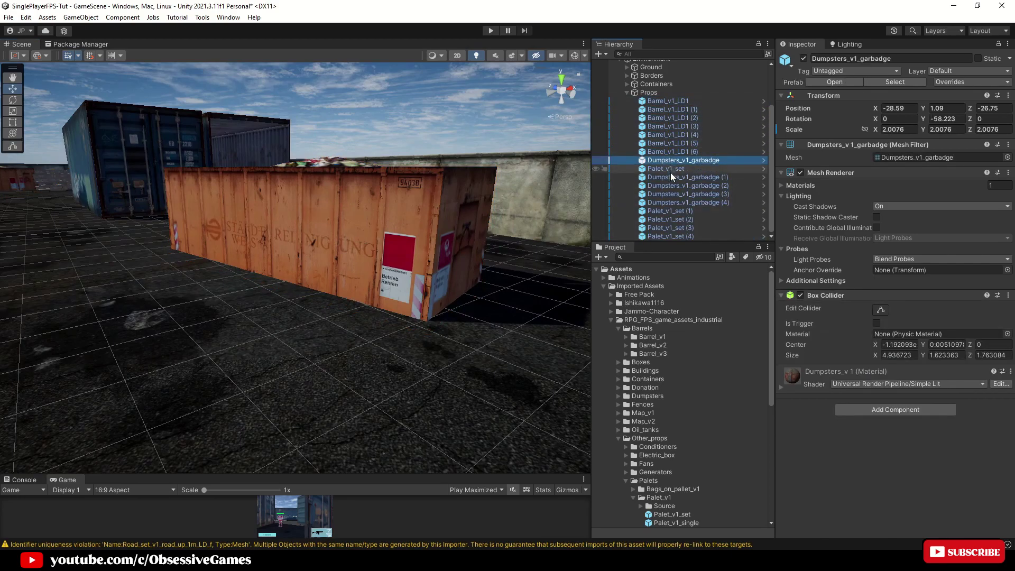
left_click_drag(670, 169, 669, 197)
- Select the five garbage dumpsters and raise them so that they rest on the ground
left_click(673, 161)
left_click(673, 194, "shift")
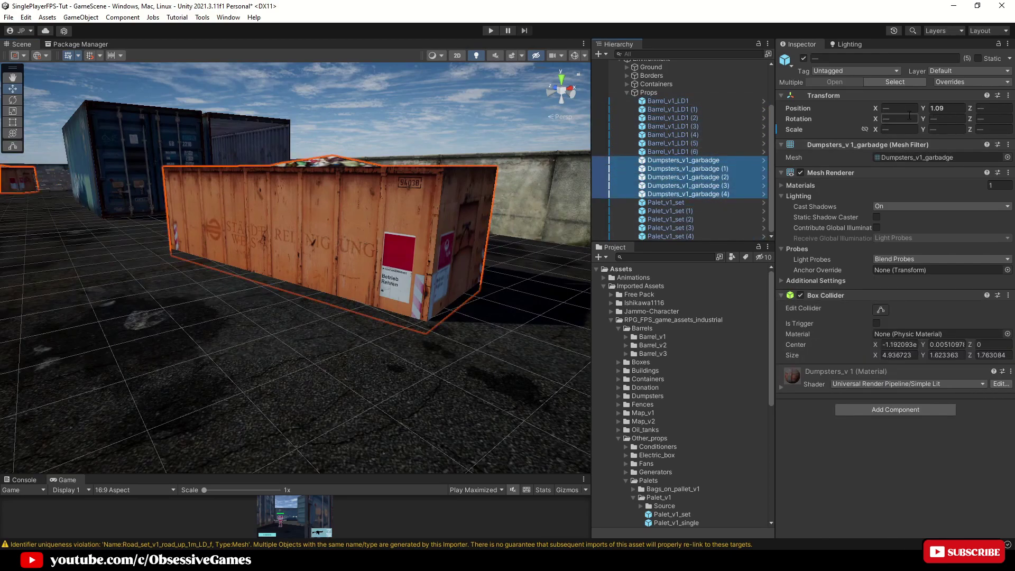
left_click_drag(923, 108, 927, 107)
- Select the five Palet_v1_set pallets and lower them to Y position 1
left_click(665, 203)
left_click(670, 236, "shift")
mouse_move(333, 251)
right_mouse_down()
mouse_move(312, 389)
mouse_move(328, 265)
right_mouse_up()
left_click_drag(925, 108, 920, 107)
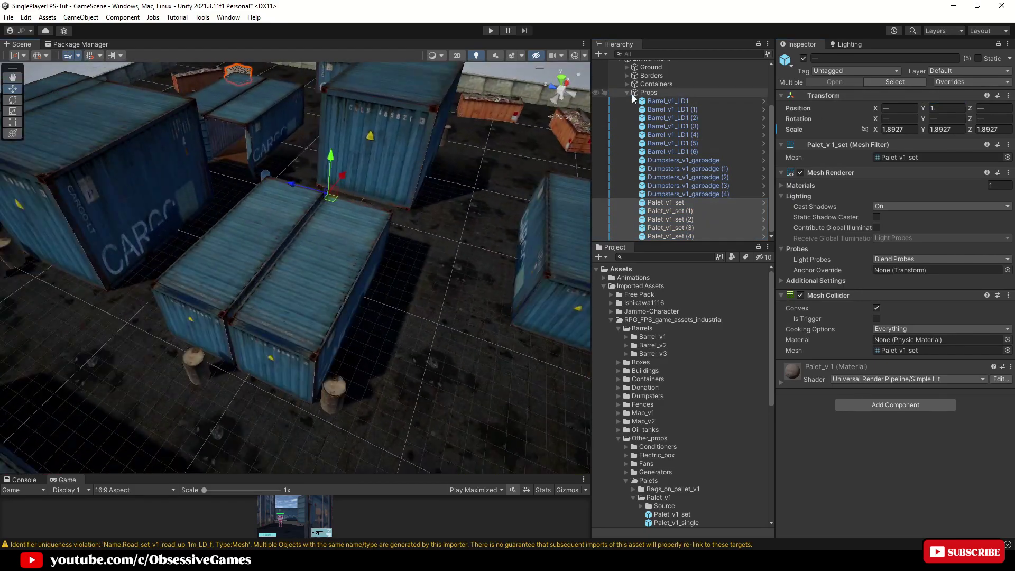
- Collapse the Props group and create an empty child object named Background under Environment
left_click(628, 92)
left_click(649, 170)
right_click(642, 116)
left_click(665, 243)
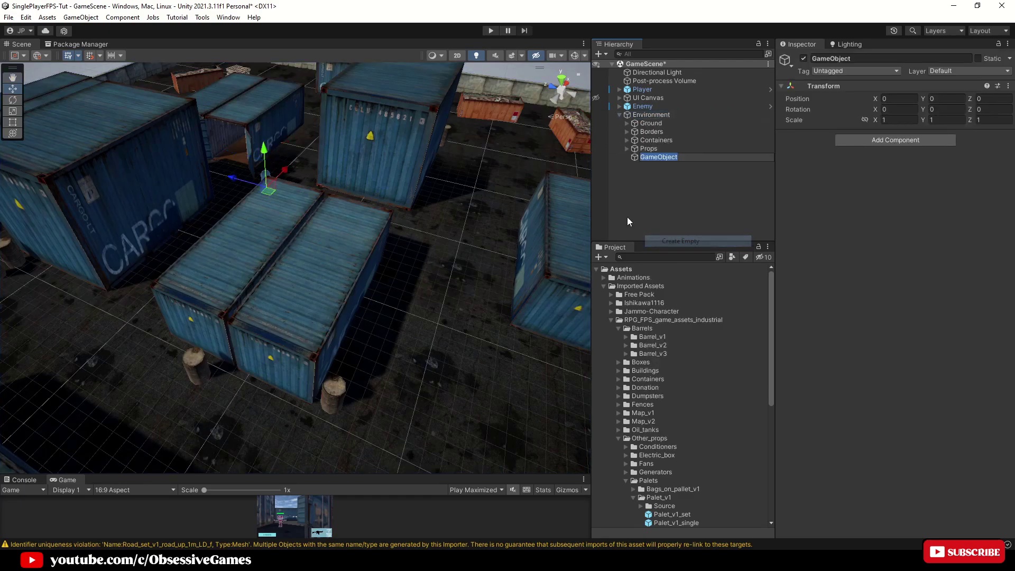
type("Background")
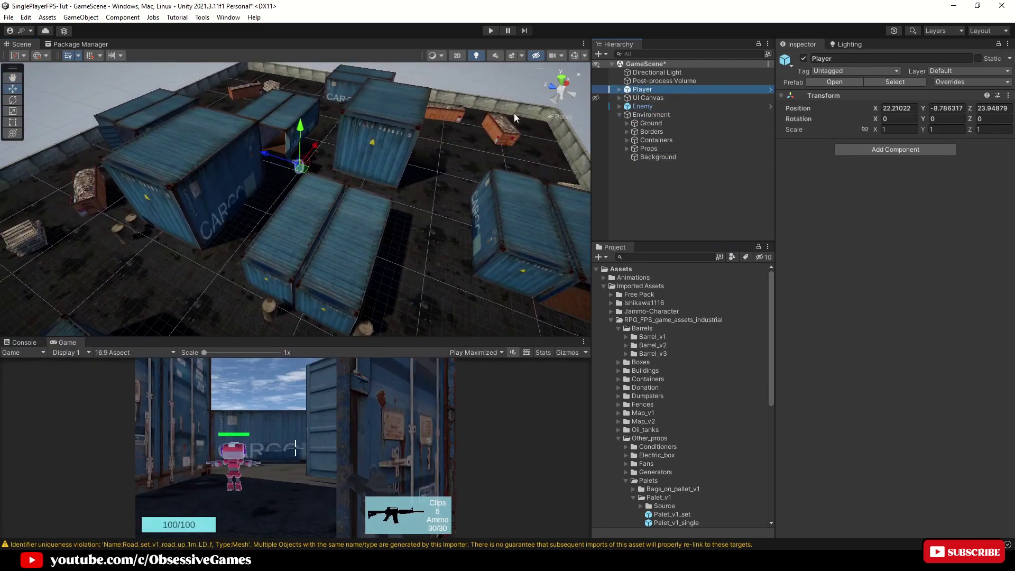
- Move the Player to the open area near the fence corner and turn it to face the dumpsters
mouse_move(302, 169)
left_mouse_down()
mouse_move(456, 161)
mouse_move(298, 181)
left_mouse_up()
key("e")
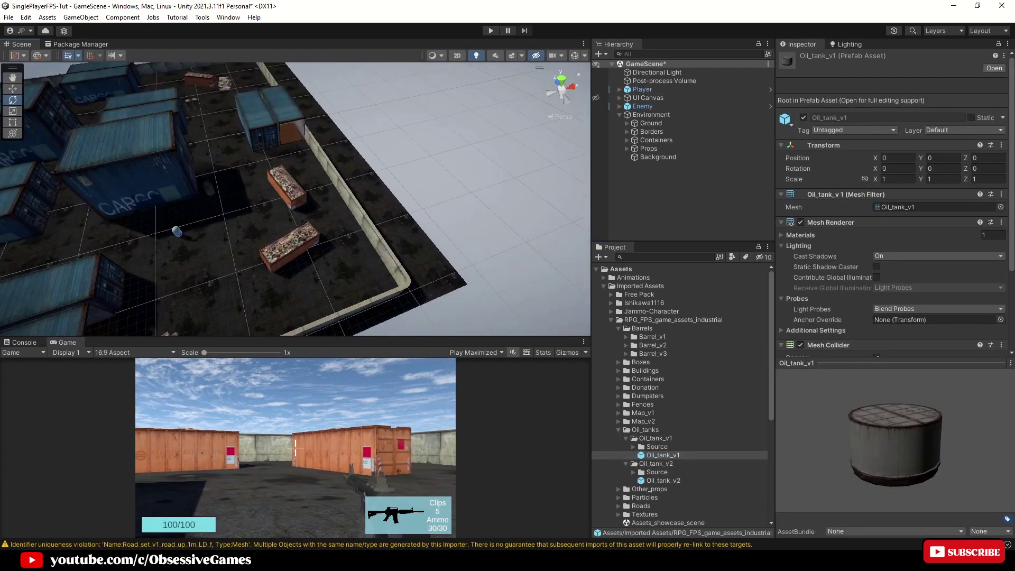
- Place an Oil_tank_v1 just outside the fence corner, enlarge it and parent it to Background
left_click_drag(663, 455, 476, 237)
key("r")
left_click_drag(492, 233, 519, 233)
key("w")
scroll(449, 211, "down", 5)
left_click_drag(653, 82, 659, 165)
- Add Oil_tank_v2, Hangar_v1_full and Hangar_v2 outside the fence beside the large tank, grouped under Background
left_click(664, 481)
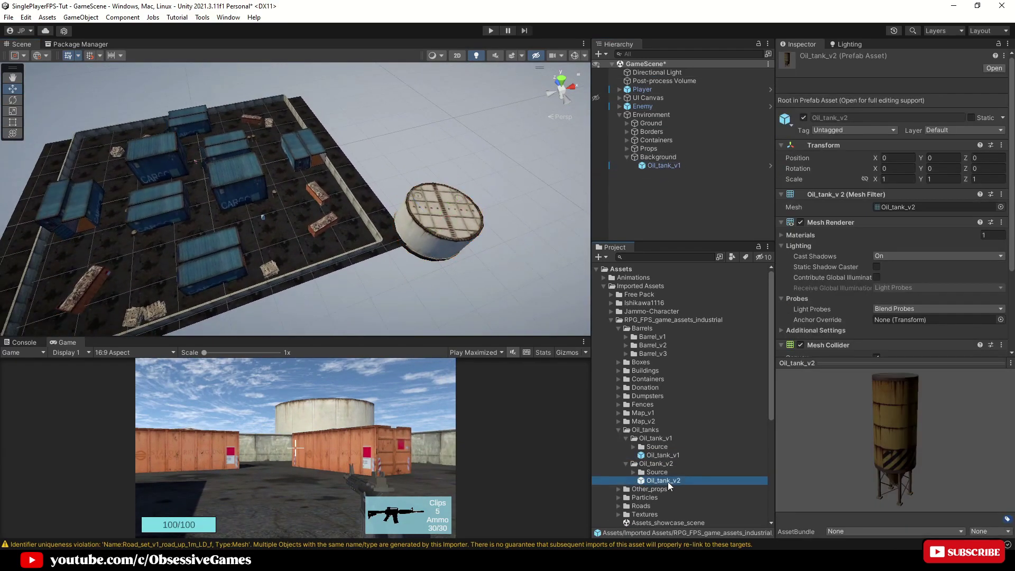
left_click_drag(664, 481, 411, 280)
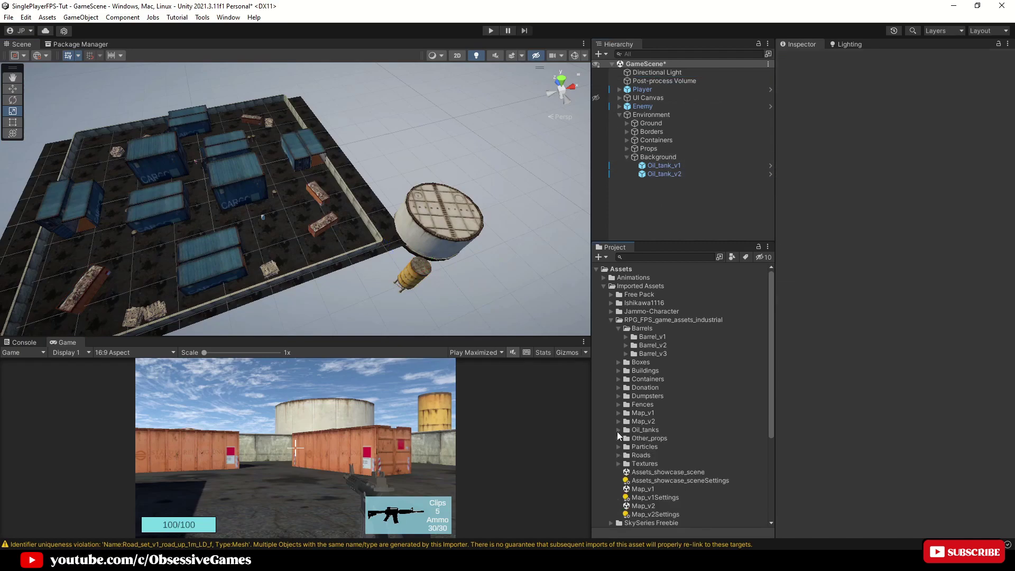
scroll(682, 450, "down", 1)
left_click_drag(682, 413, 410, 155)
left_click(677, 447)
left_click_drag(677, 446, 361, 143)
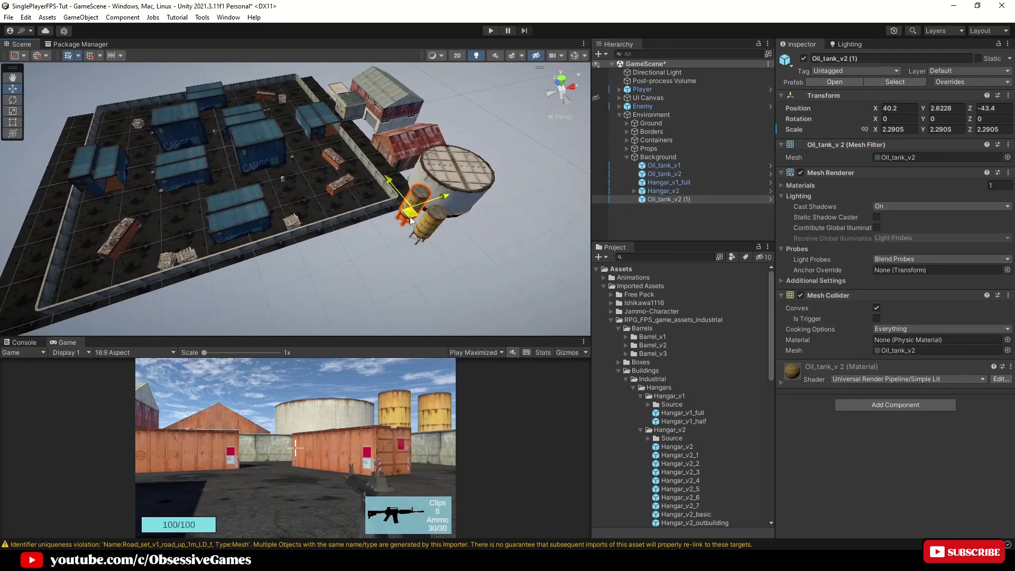
- Duplicate the oil tanks and hangars and distribute the copies outside the fence on all sides of the level
key("ctrl+d")
left_click_drag(419, 203, 230, 164)
key("ctrl+d")
key("ctrl+d")
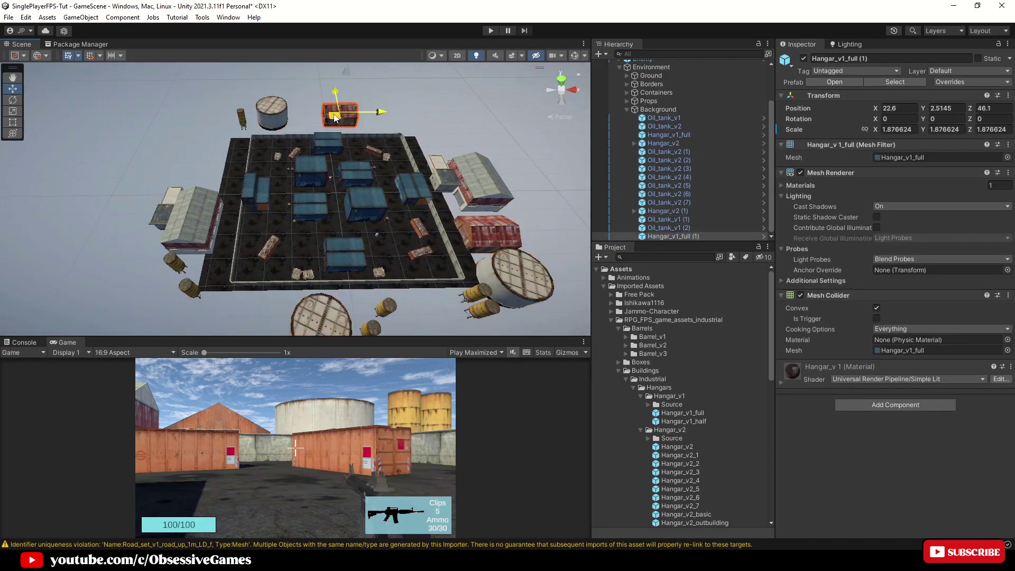
left_click(472, 190)
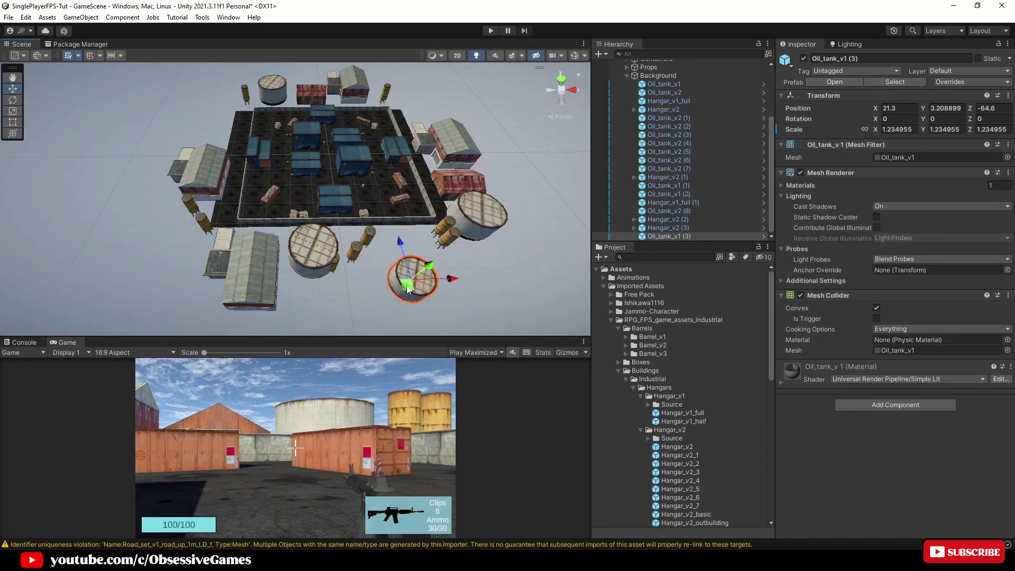
- Collapse the Background group, clear the selection and make the UI Canvas visible in the scene again
left_click(627, 79)
scroll(627, 80, "up", 2)
left_click(628, 138)
left_click(666, 166)
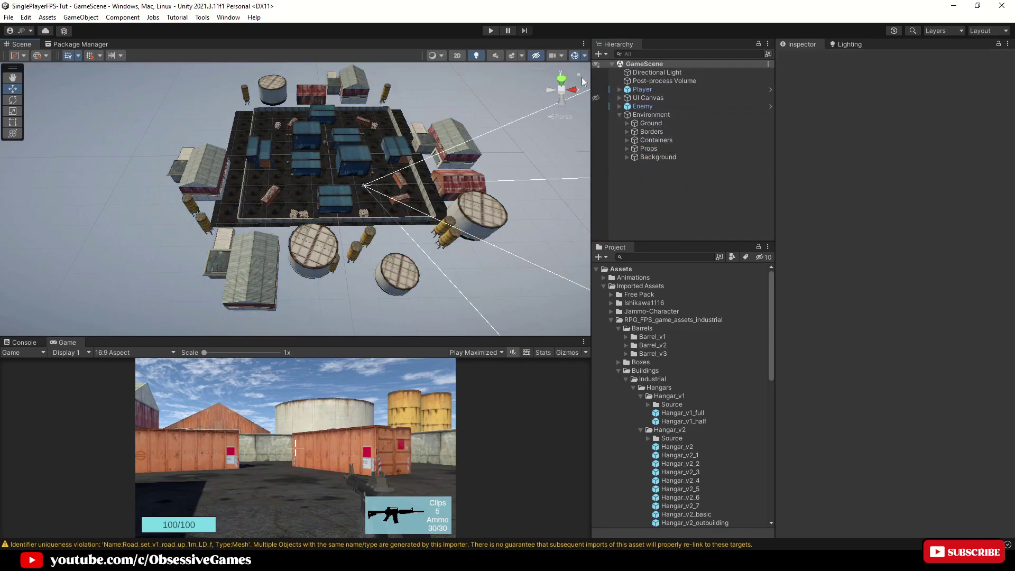
left_click(596, 99)
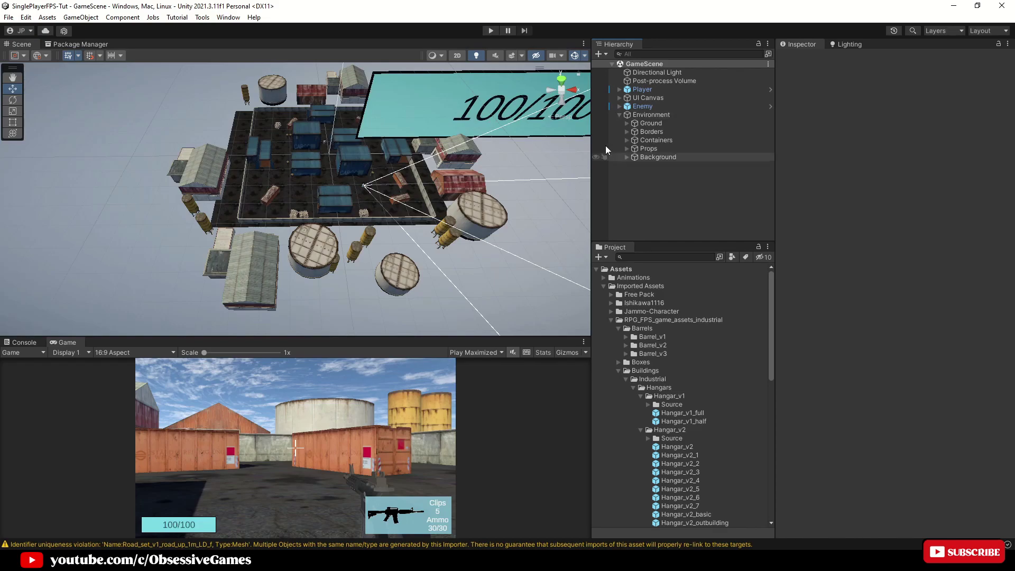
- Run the game and walk through the level to examine the containers, props and background buildings from the player's view
left_click_drag(474, 338, 474, 319)
left_click(474, 334)
left_click(488, 356)
left_click(490, 31)
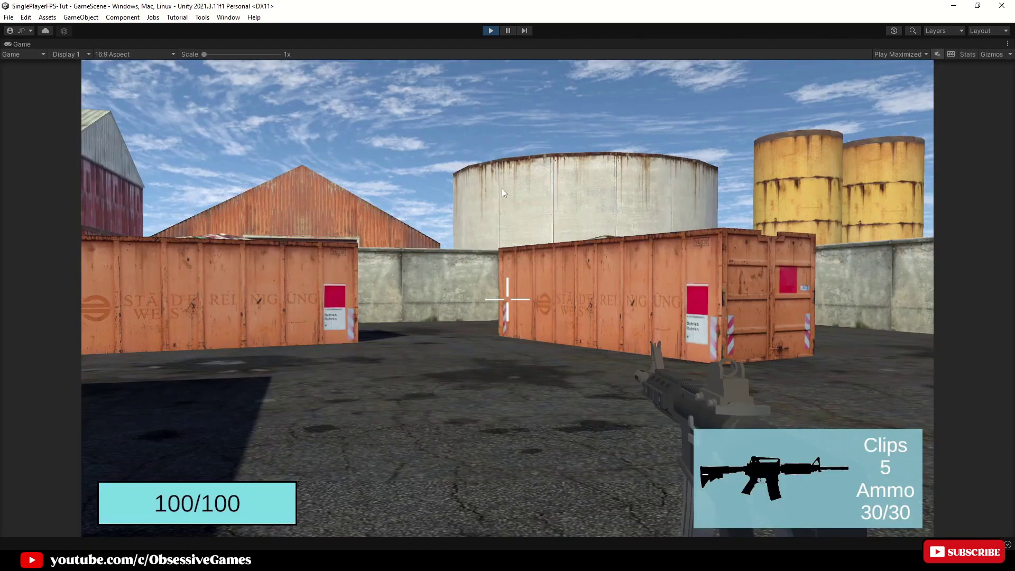
key("w")
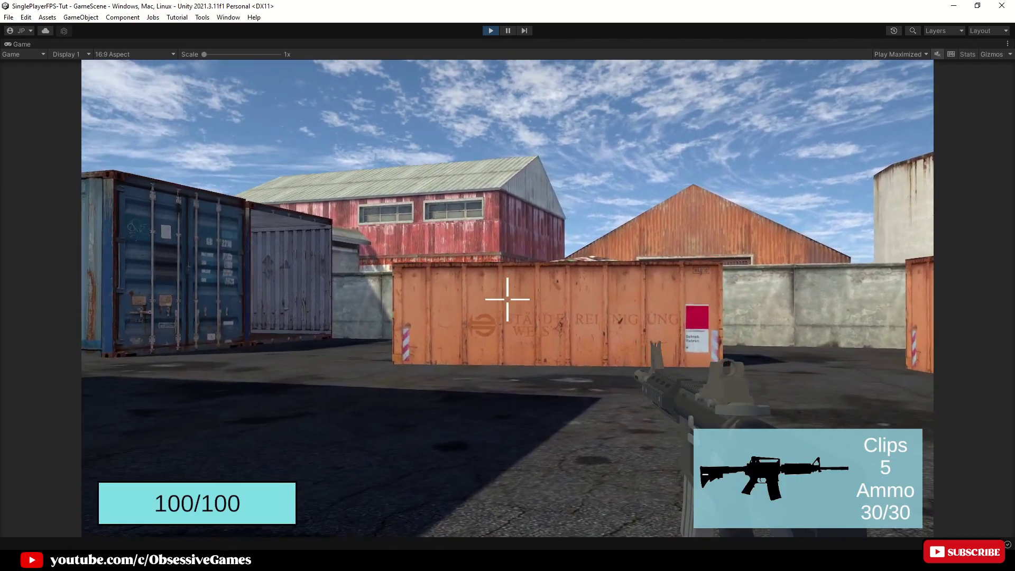
key("w")
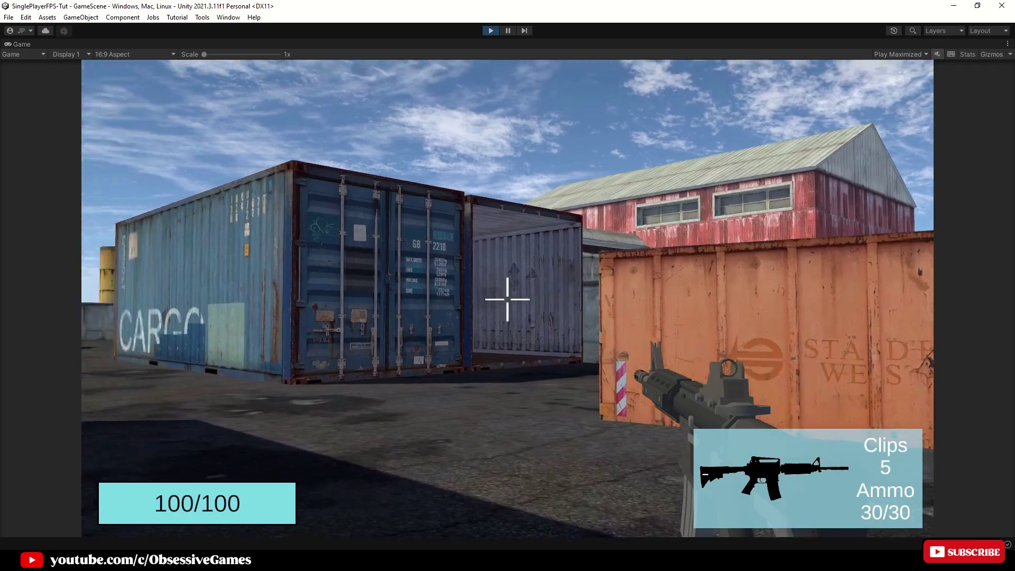
key("w")
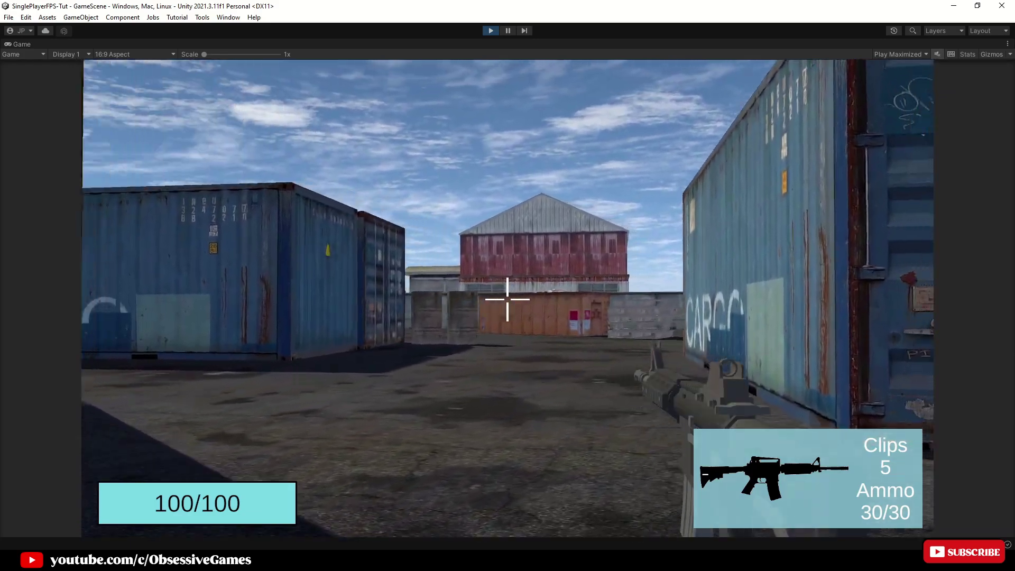
key("w")
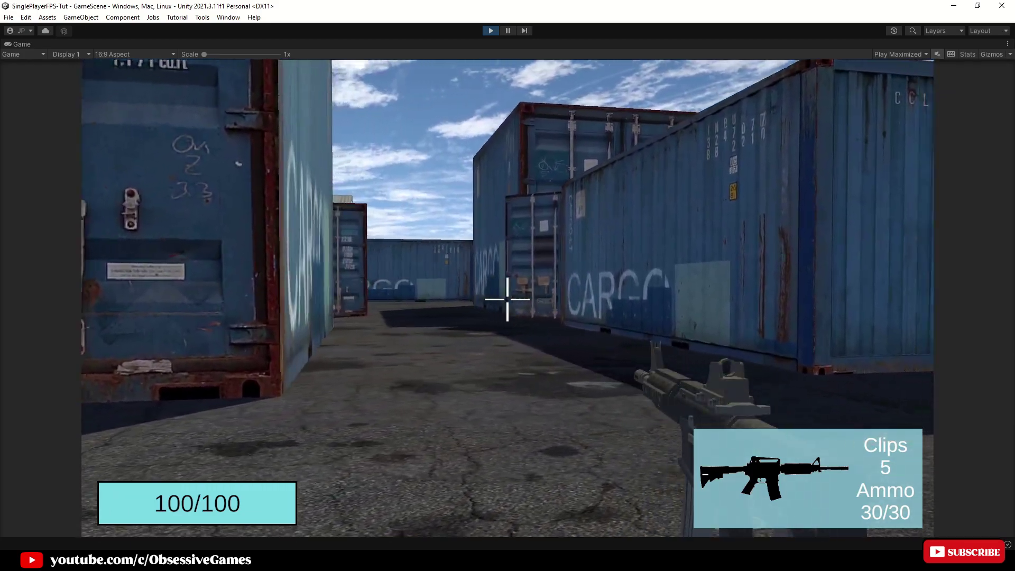
key("w")
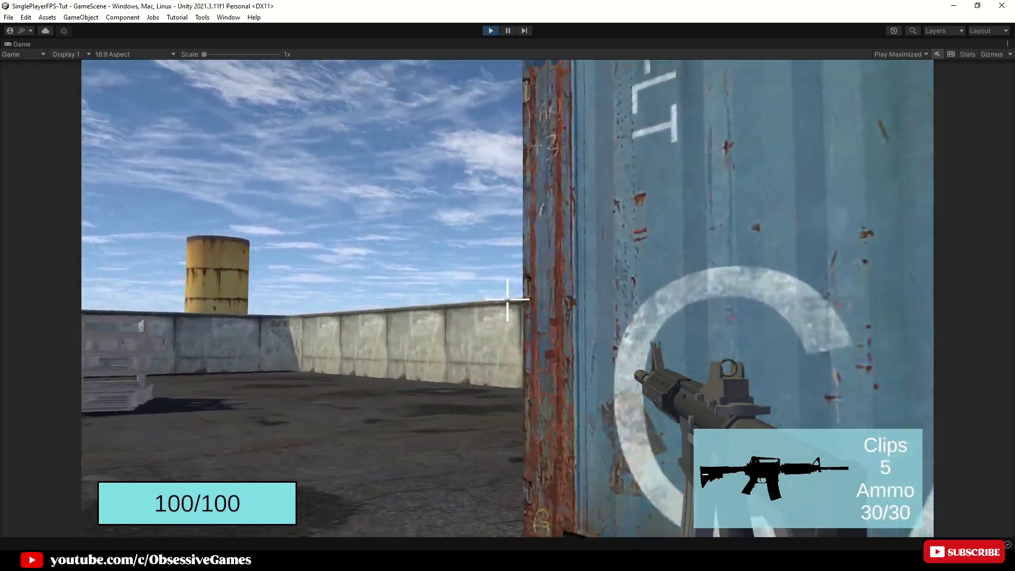
key("w")
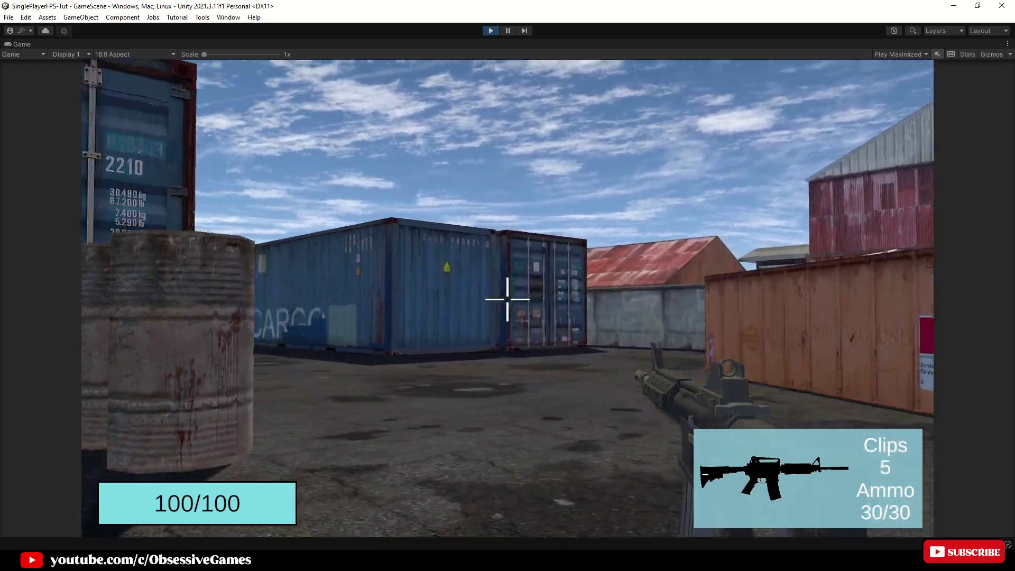
key("w")
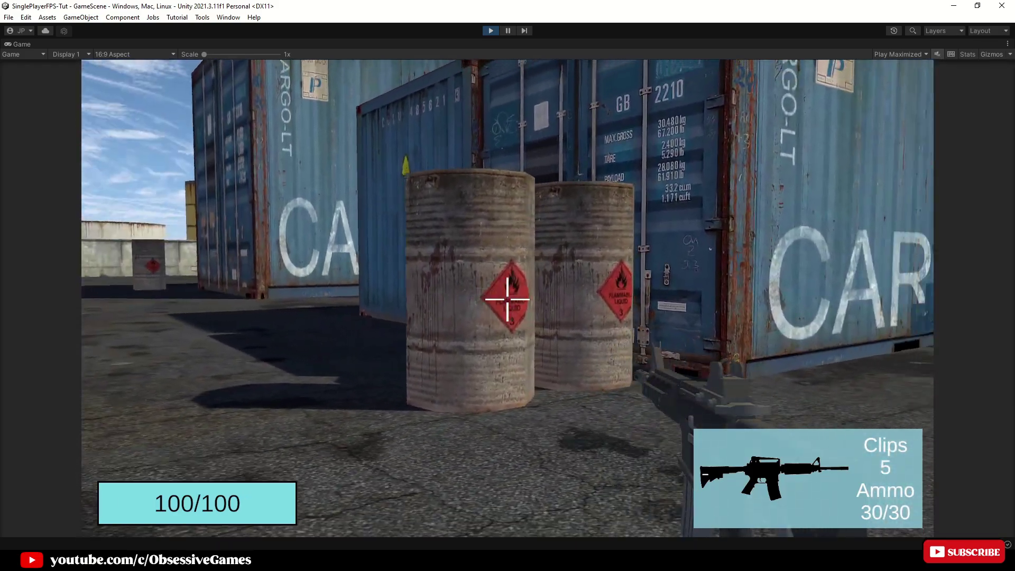
key("s")
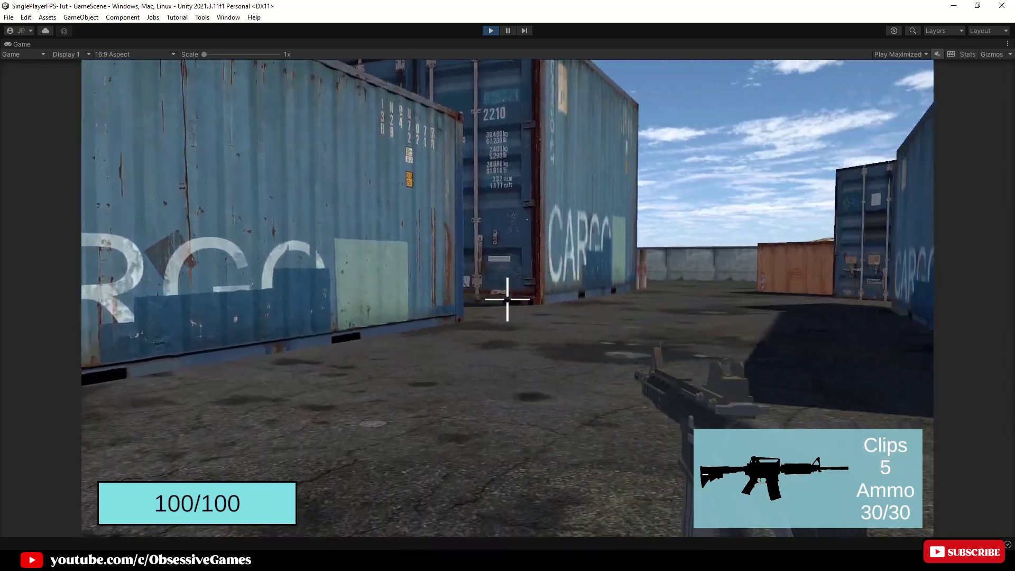
key("w")
key("w")
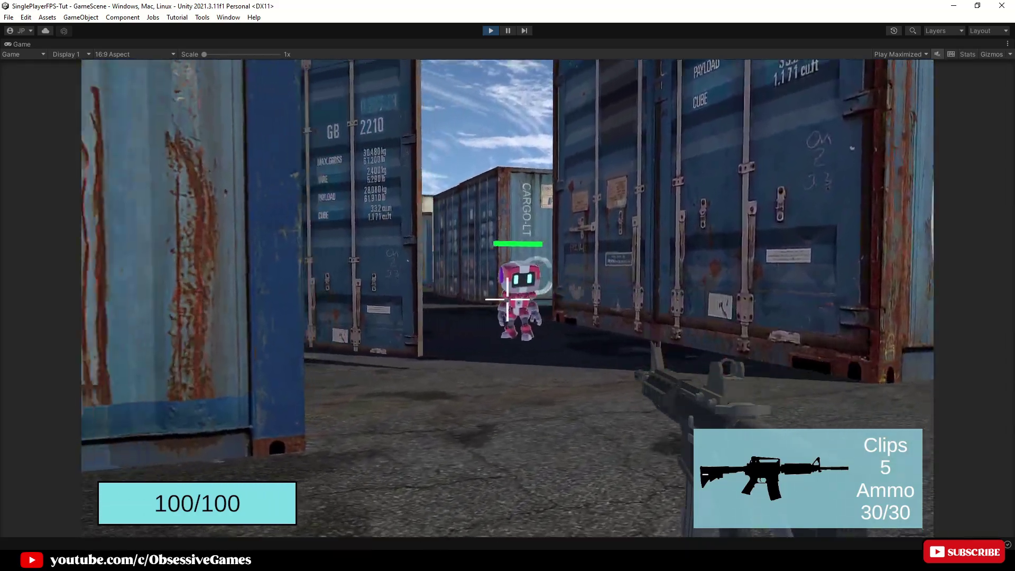
- Shoot the enemy robot between the containers several times while advancing to test combat in the level
left_click(507, 300)
left_click(507, 299)
key("w")
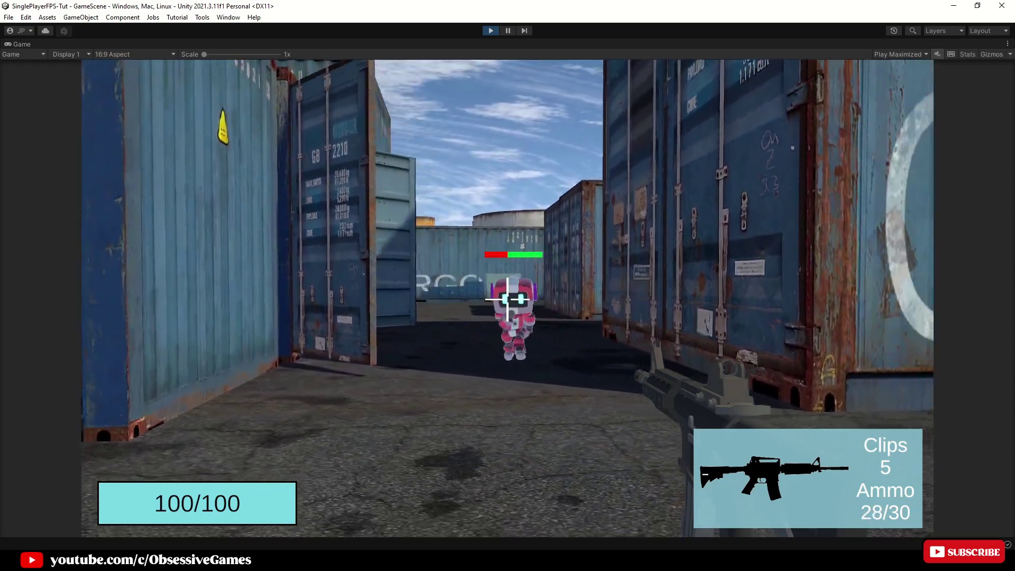
left_click(508, 299)
left_click(508, 299)
left_click(508, 299)
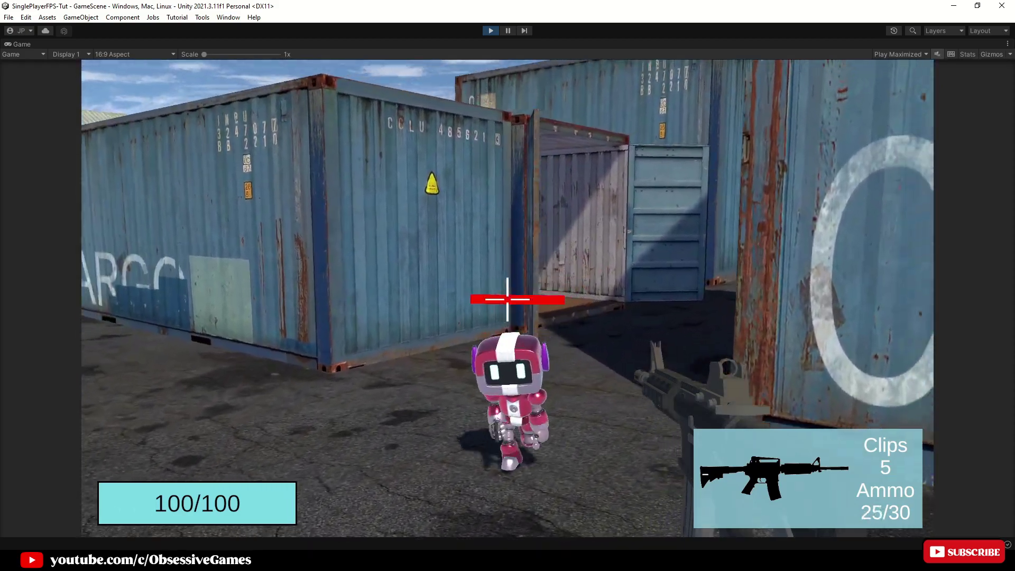